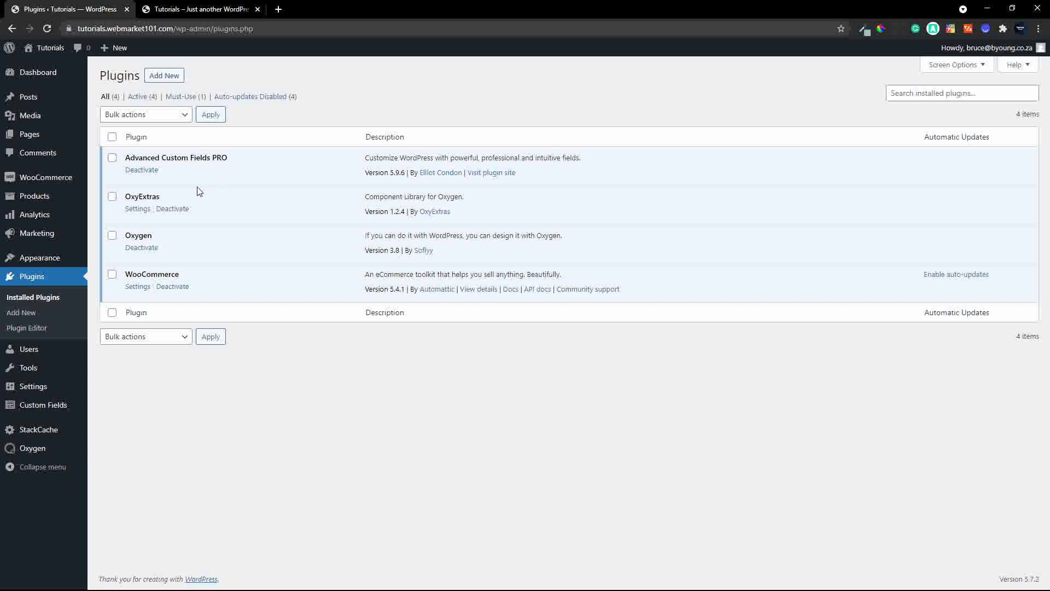
# - Check the Pro Accordion component's status in the OxyExtras general settings
pyautogui.click(136, 209)
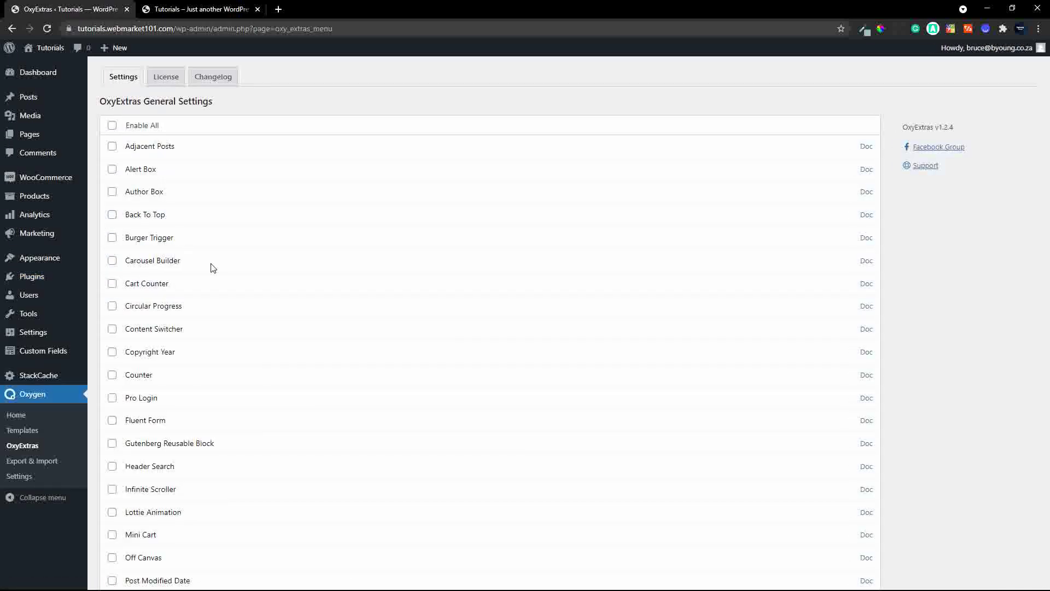
pyautogui.scroll(-5, 213, 267)
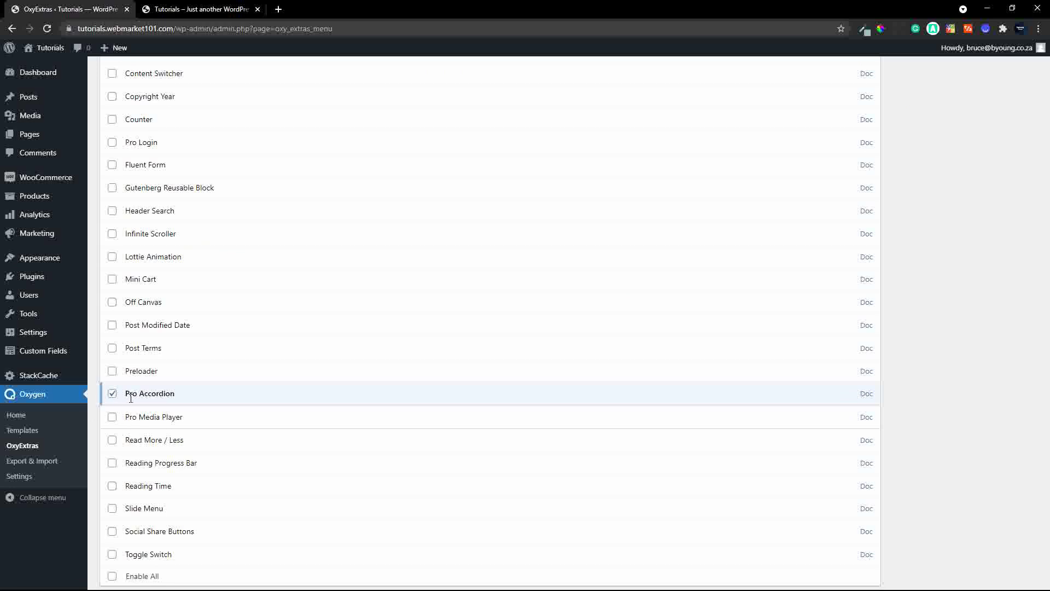
pyautogui.scroll(5, 131, 398)
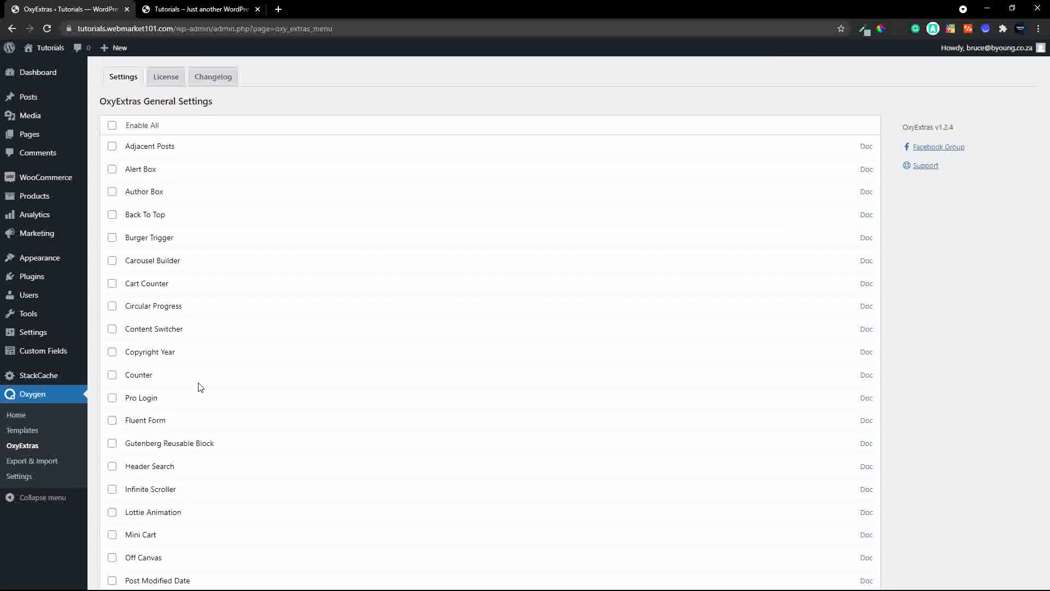
# - Create and publish a new custom field group titled "Post FAQ", with its Oxygen section collapsed
pyautogui.click(41, 353)
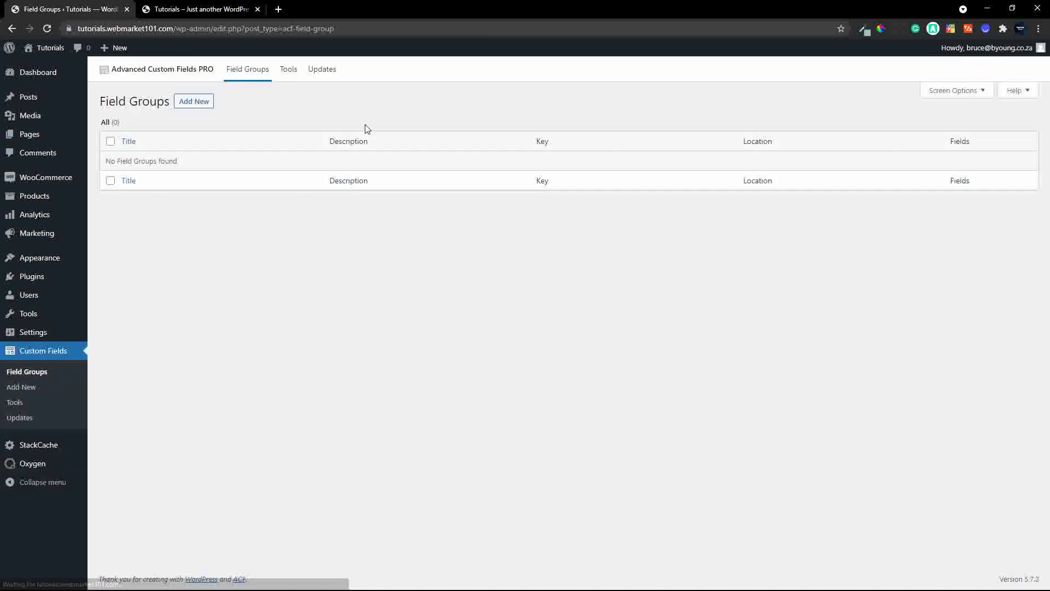
pyautogui.click(194, 102)
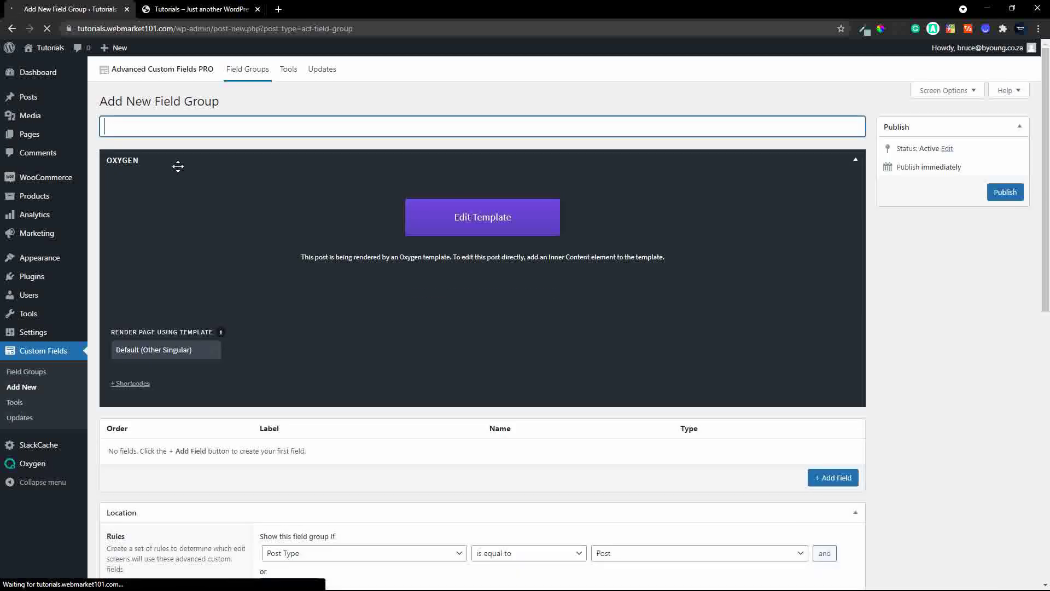
pyautogui.write('Po')
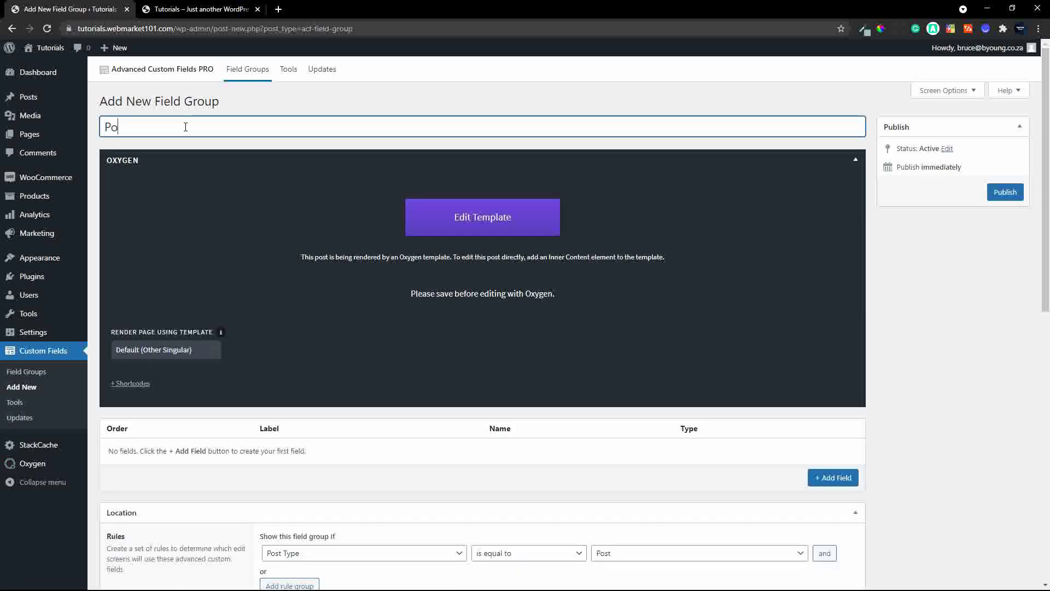
pyautogui.write('st FAQ')
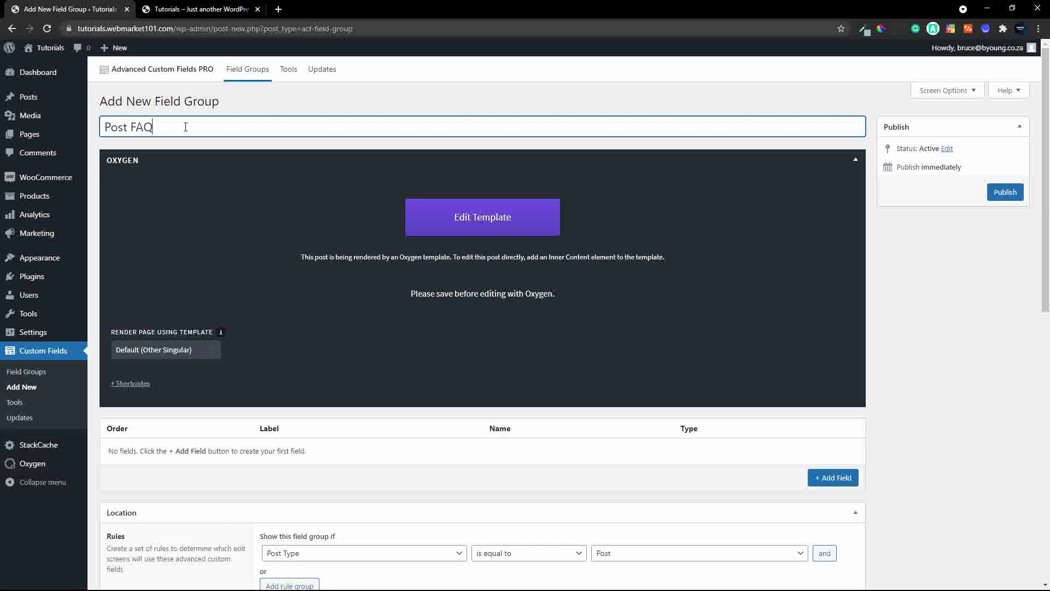
pyautogui.click(856, 159)
pyautogui.click(1003, 198)
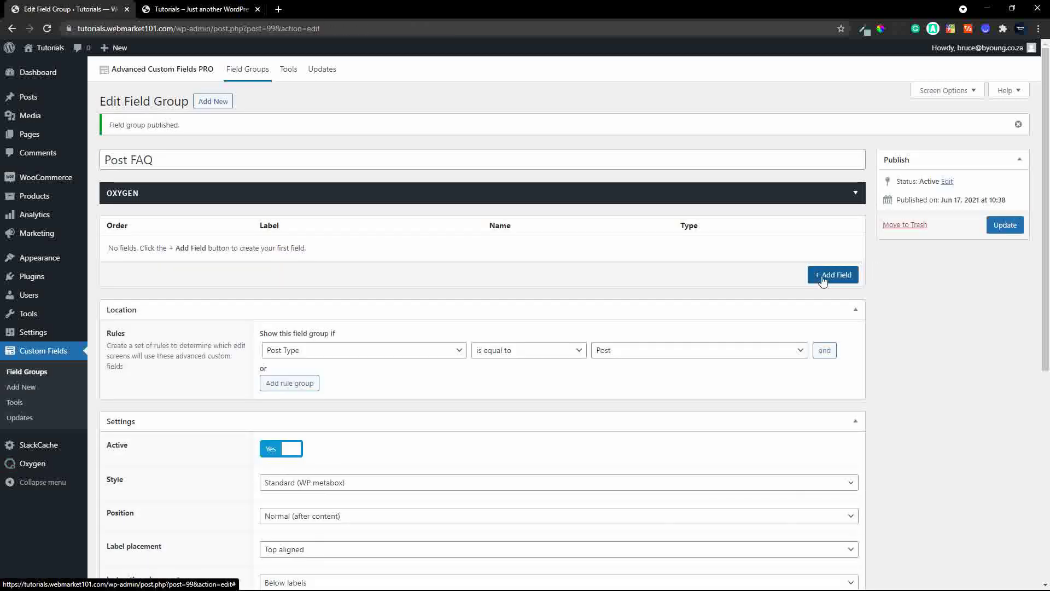
# - Add a field labelled "FAQ Repeater" to the Post FAQ group and set its field type to Repeater
pyautogui.click(823, 280)
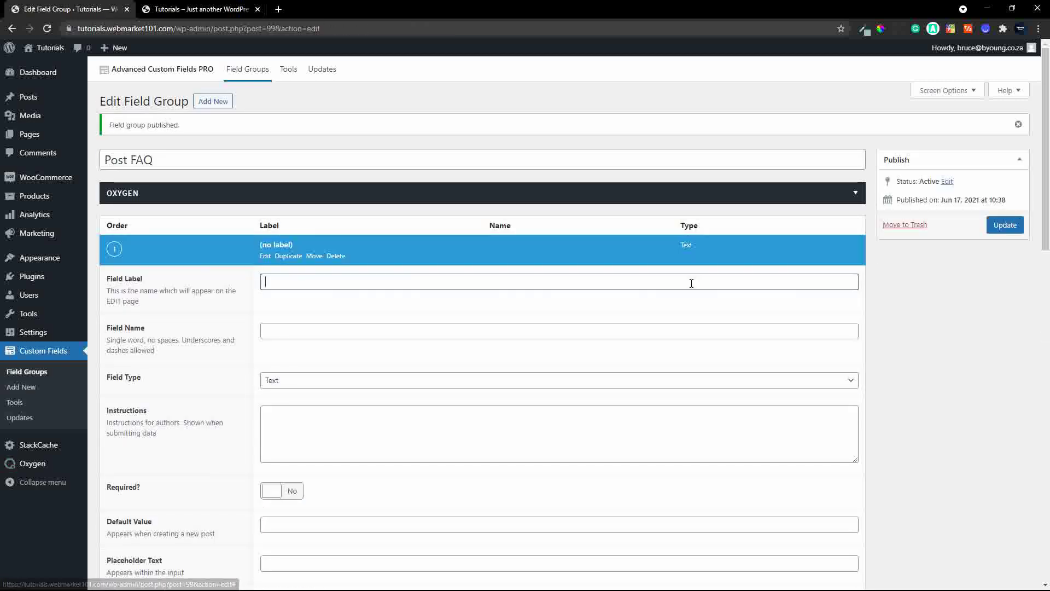
pyautogui.click(341, 280)
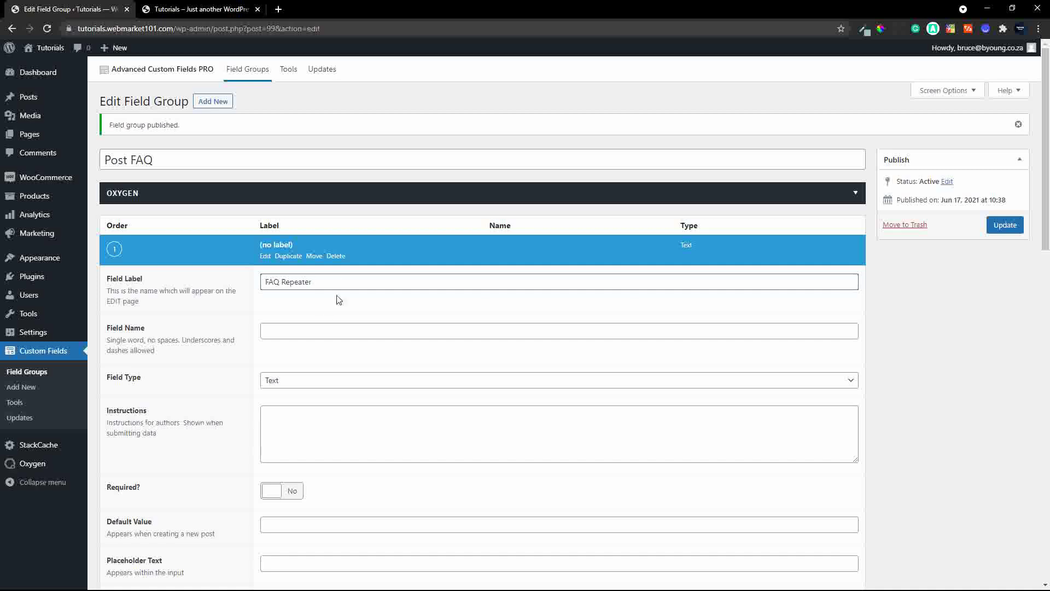
pyautogui.scroll(-6, 668, 423)
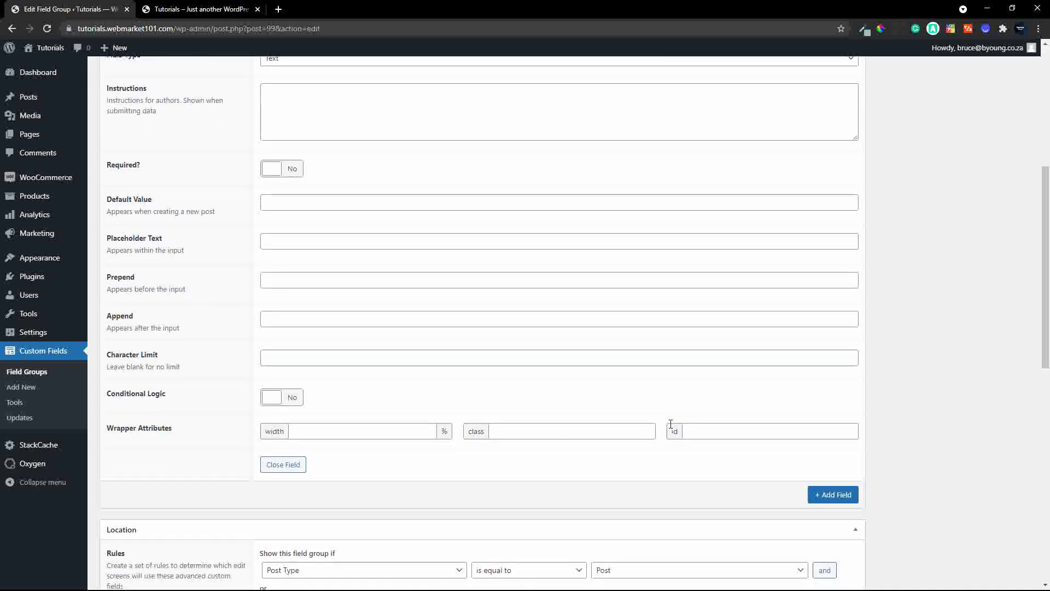
pyautogui.scroll(7, 919, 396)
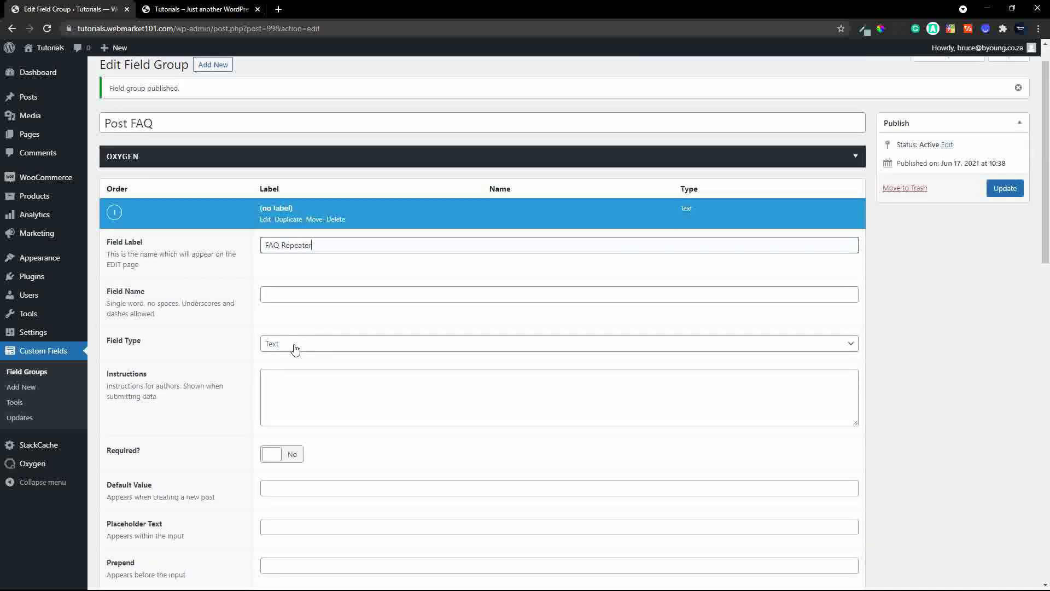
pyautogui.click(295, 349)
pyautogui.scroll(-6, 429, 434)
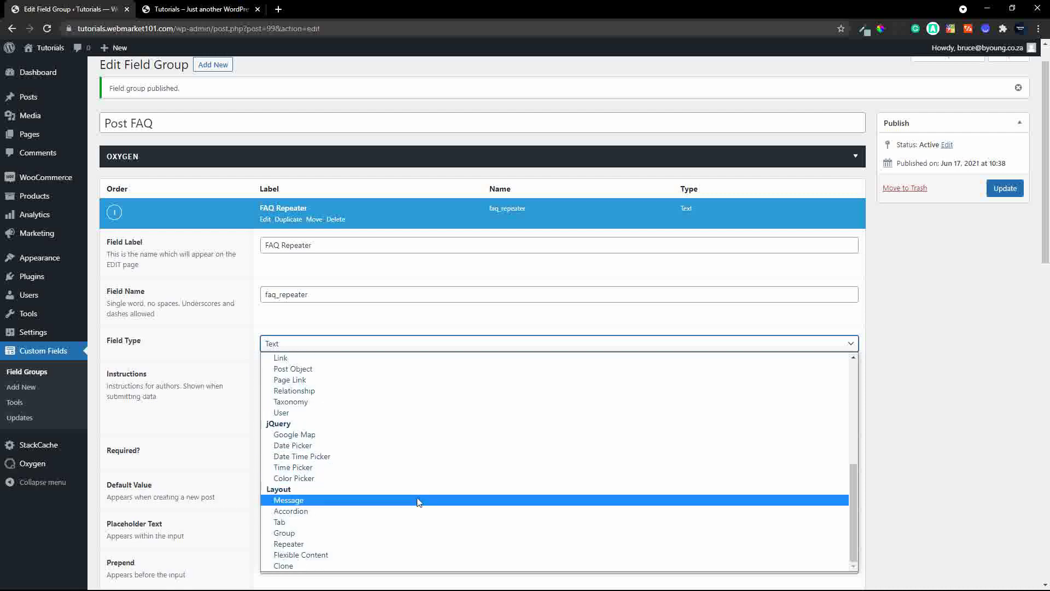
pyautogui.click(406, 544)
# - Add a sub field labelled "Question" to the FAQ Repeater and collapse its settings
pyautogui.scroll(-4, 593, 465)
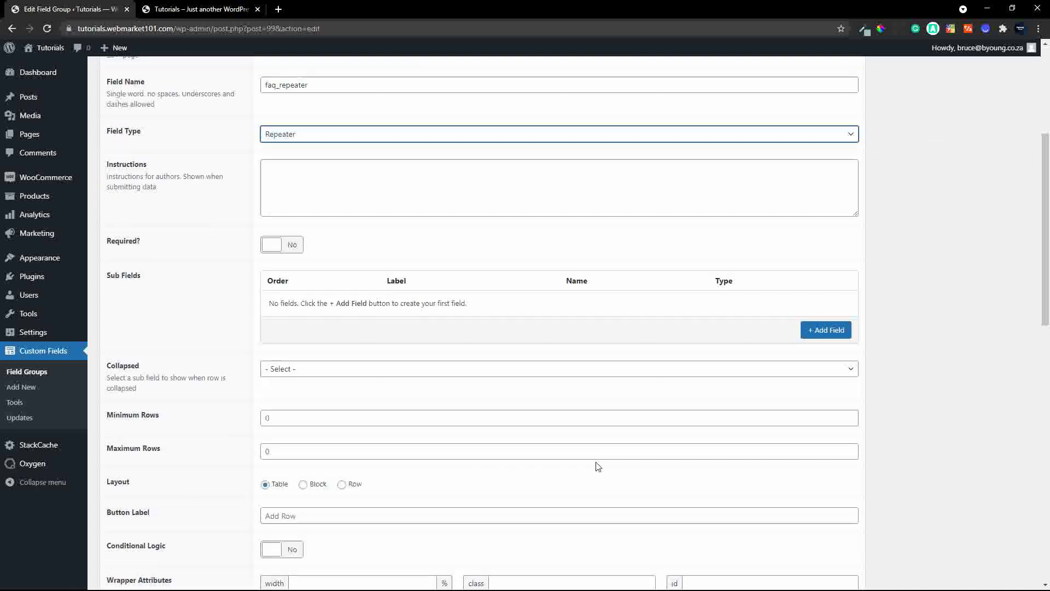
pyautogui.scroll(-3, 598, 466)
pyautogui.scroll(2, 805, 333)
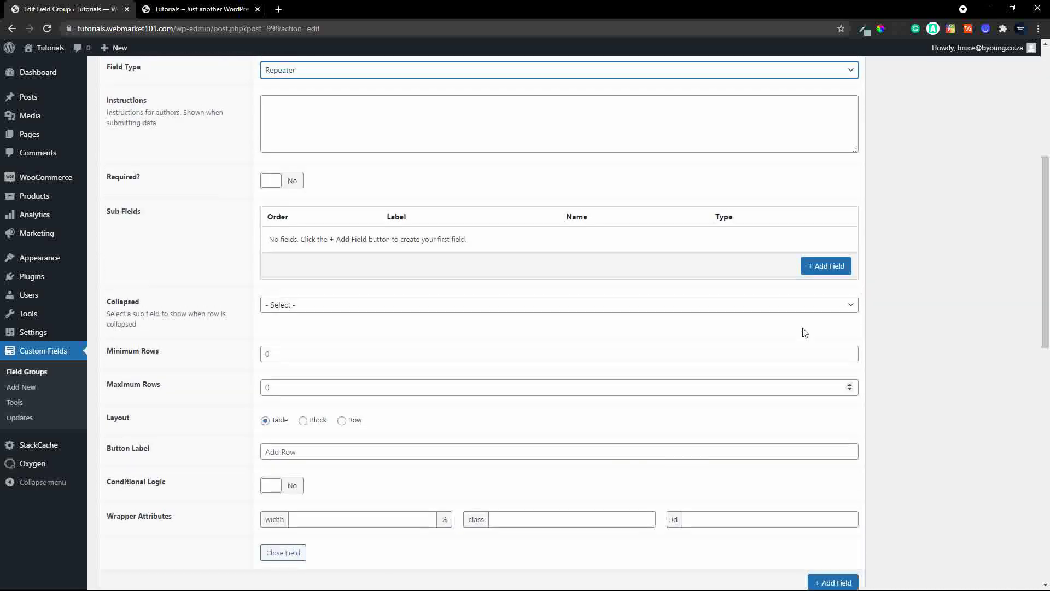
pyautogui.click(815, 267)
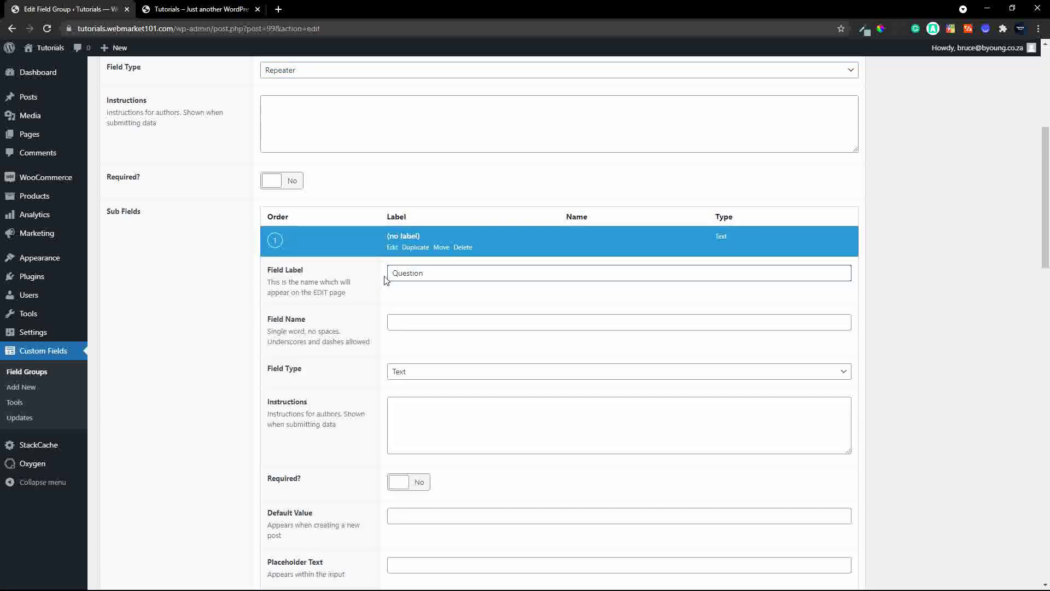
pyautogui.write('Question')
pyautogui.click(461, 322)
pyautogui.click(392, 247)
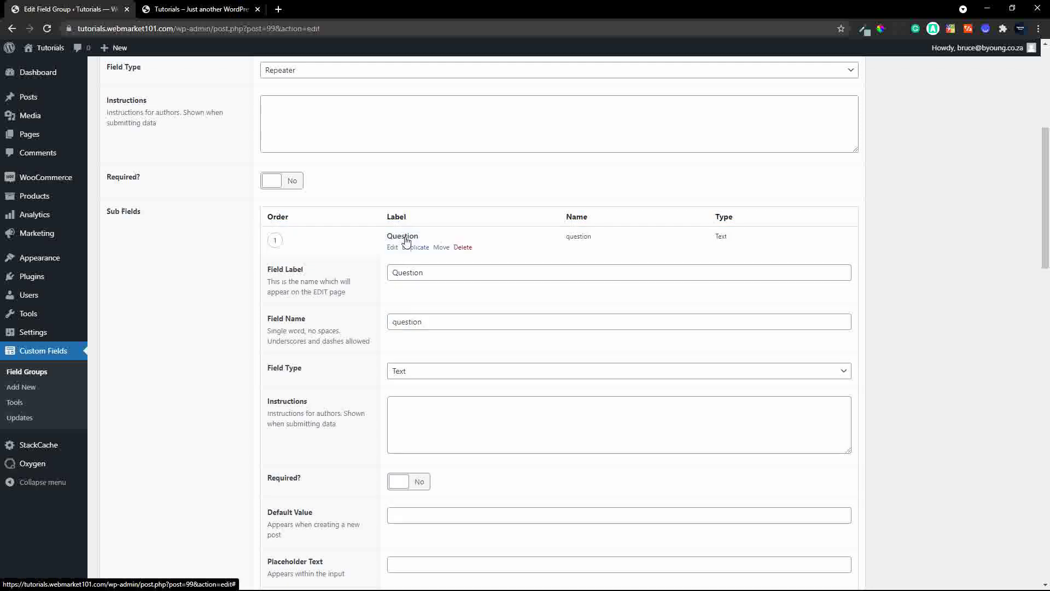
# - Add a second sub field labelled "Answer" to the FAQ Repeater and save the field group
pyautogui.click(827, 270)
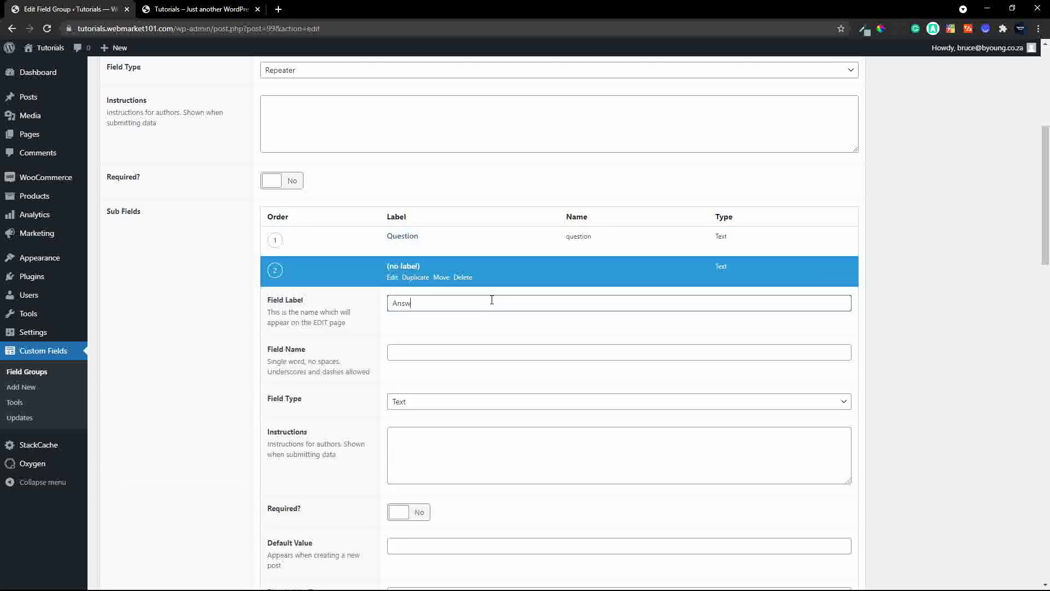
pyautogui.write('Answer')
pyautogui.click(404, 352)
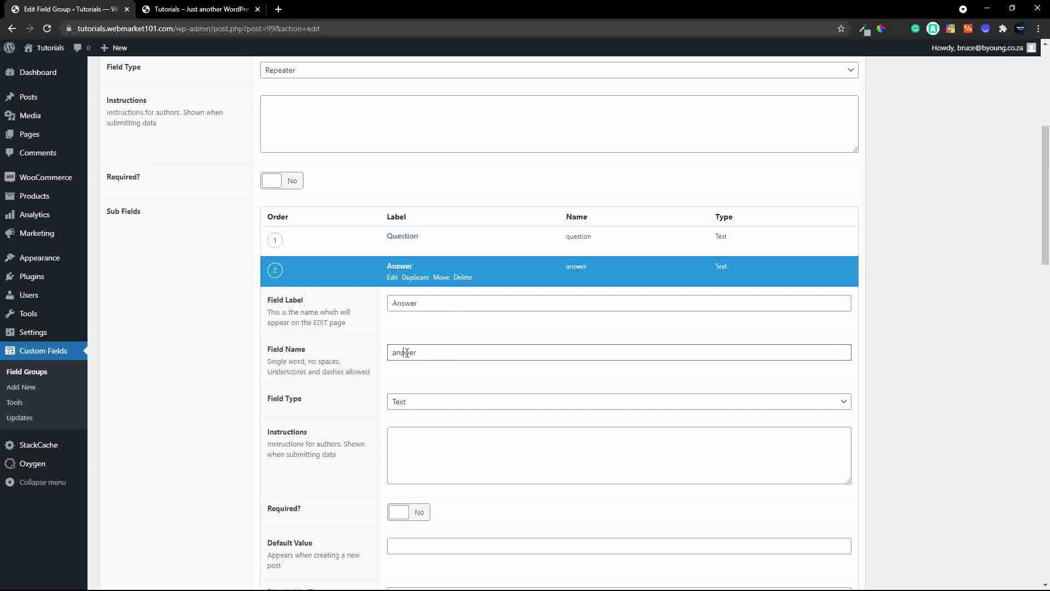
pyautogui.click(404, 274)
pyautogui.scroll(6, 989, 316)
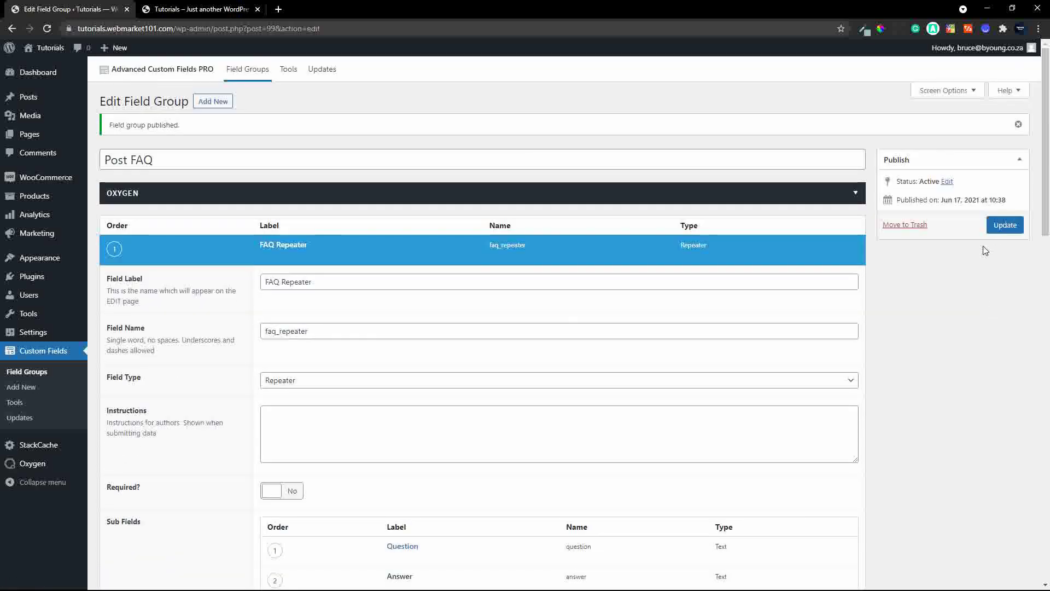
pyautogui.click(1004, 225)
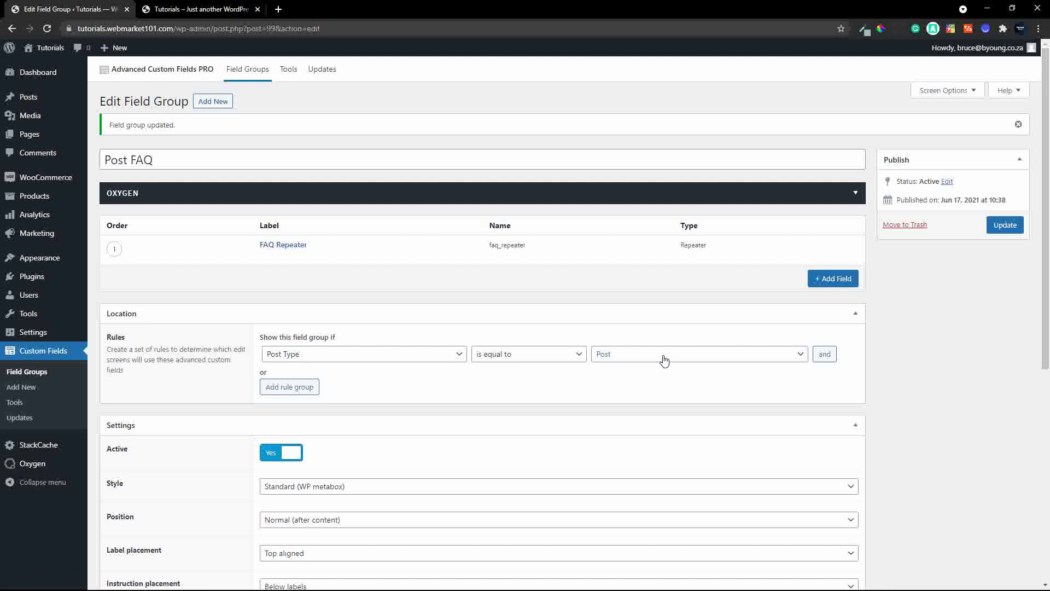
pyautogui.moveTo(281, 254)
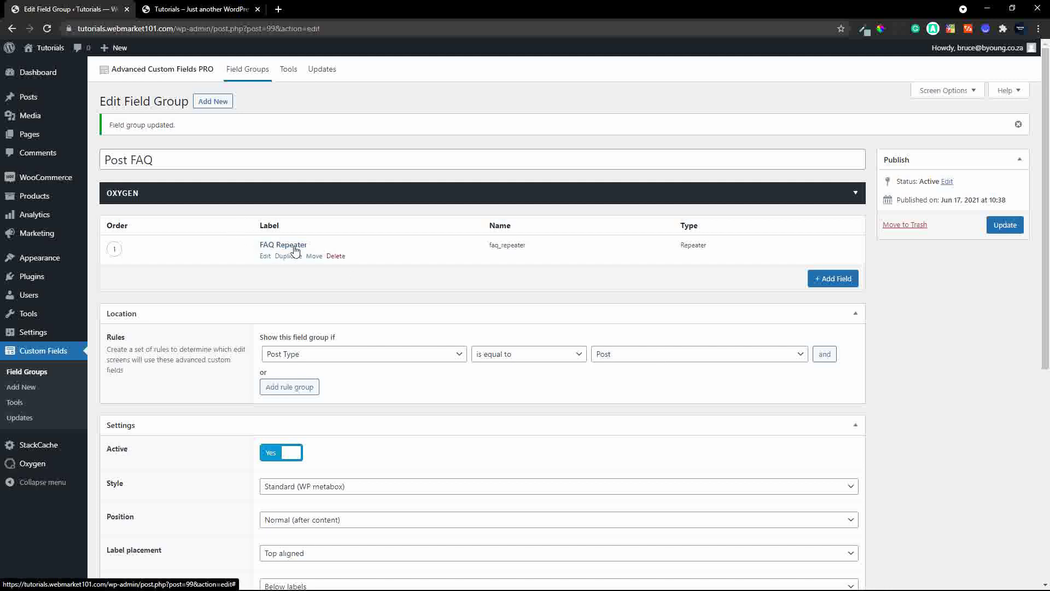
# - Open the "Hello world!" post for editing, dismissing the block editor welcome guide and turning off fullscreen mode
pyautogui.click(30, 98)
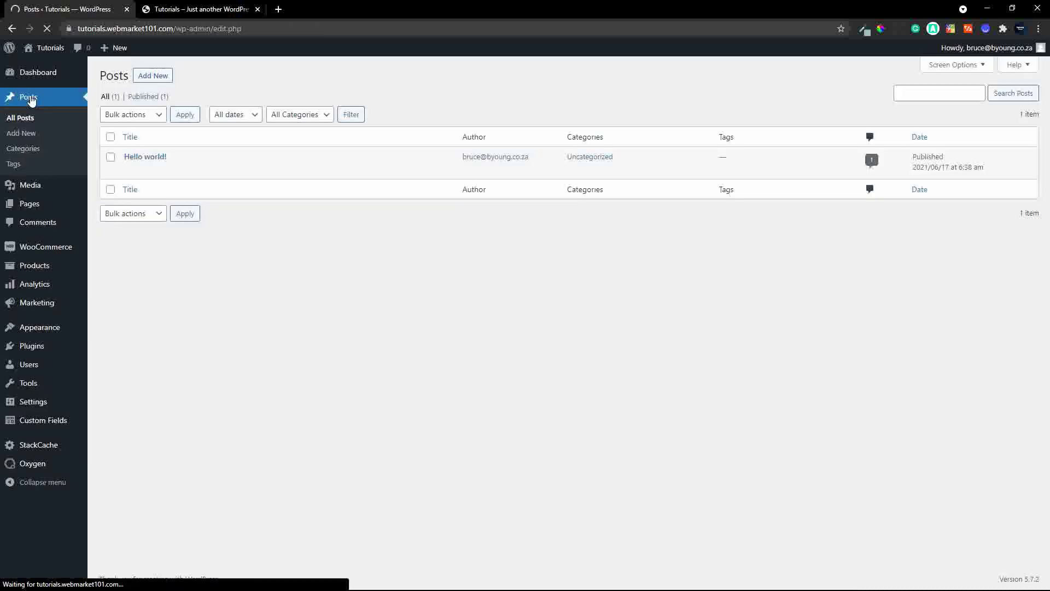
pyautogui.moveTo(141, 159)
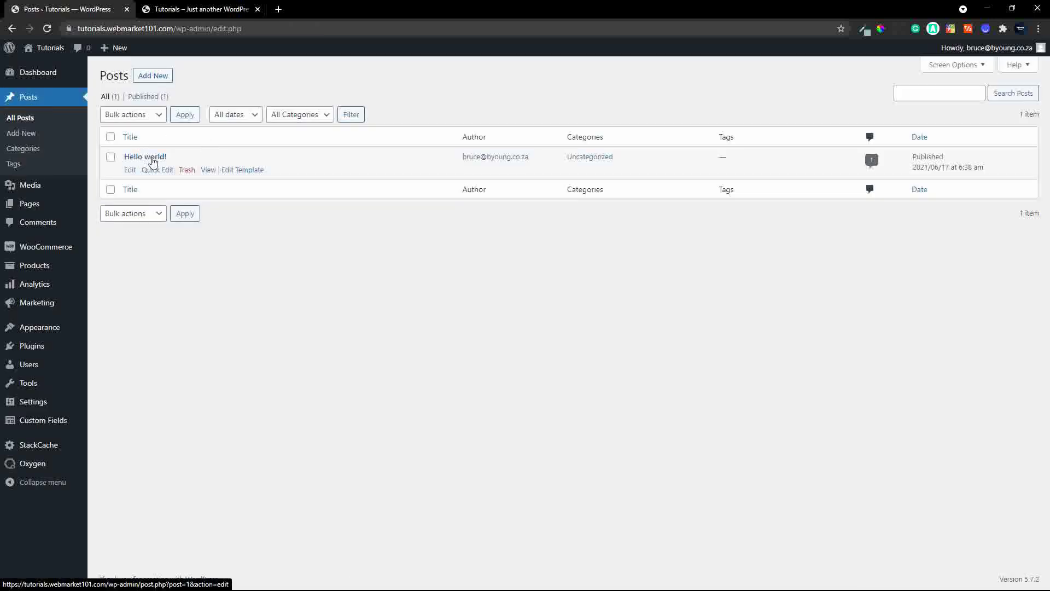
pyautogui.click(153, 159)
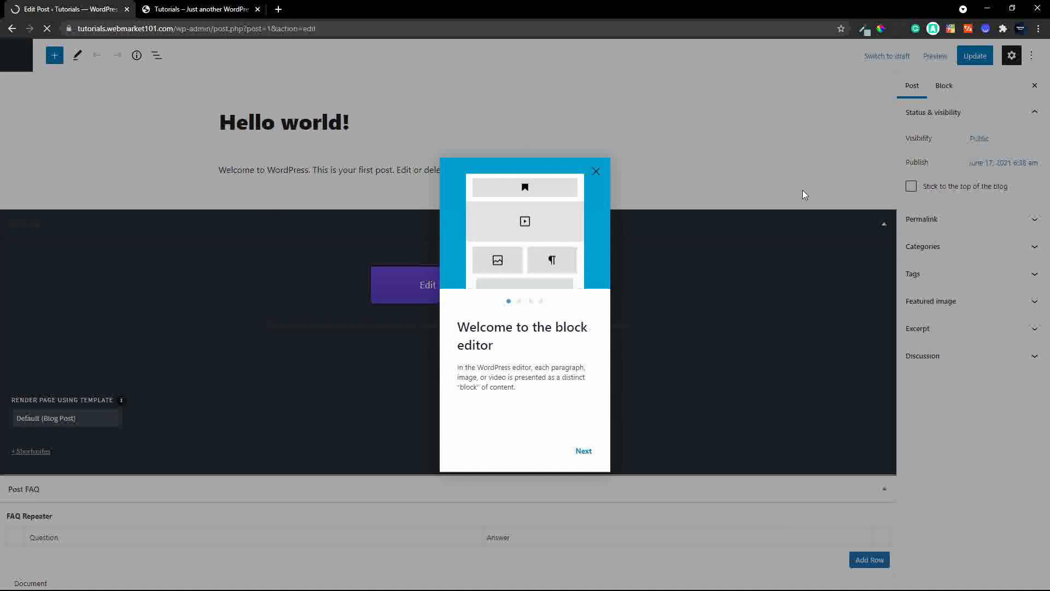
pyautogui.click(596, 172)
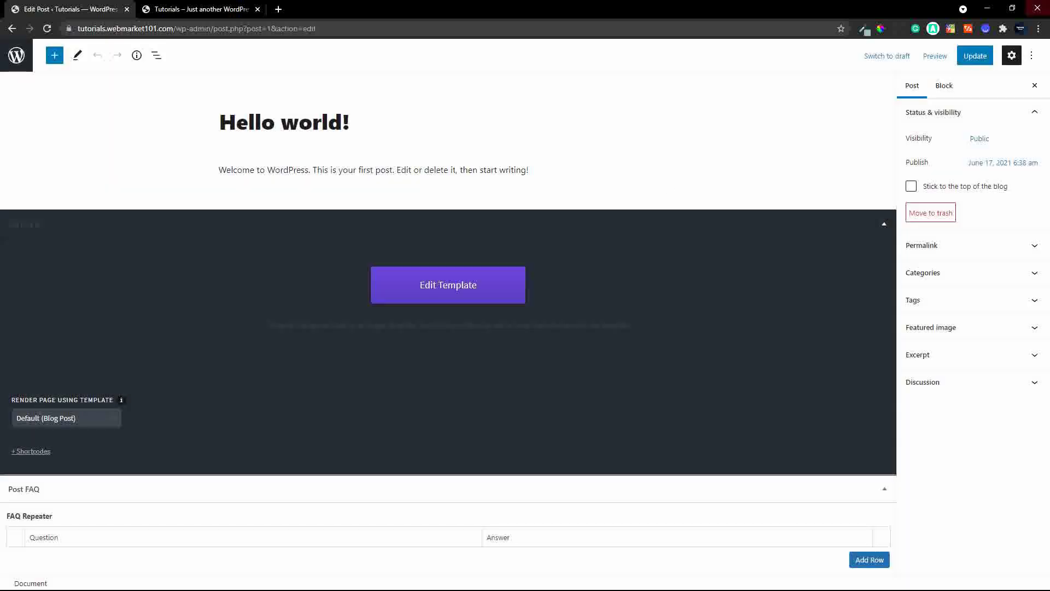
pyautogui.click(1034, 56)
pyautogui.click(966, 192)
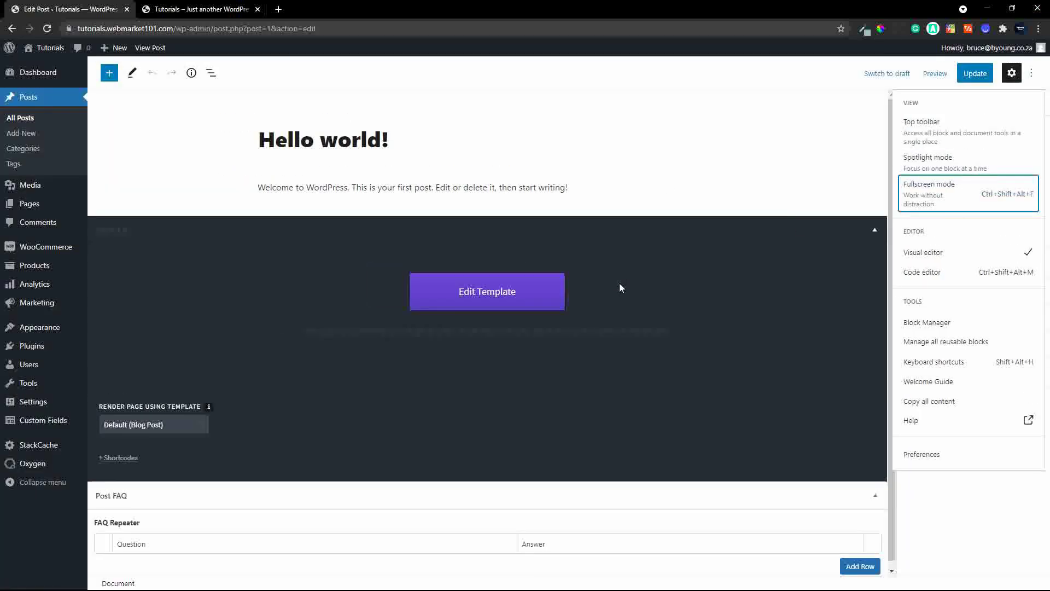
# - Add a first row to the post's FAQ Repeater with the question "Question 1" and the answer "Question answer"
pyautogui.scroll(-1, 602, 339)
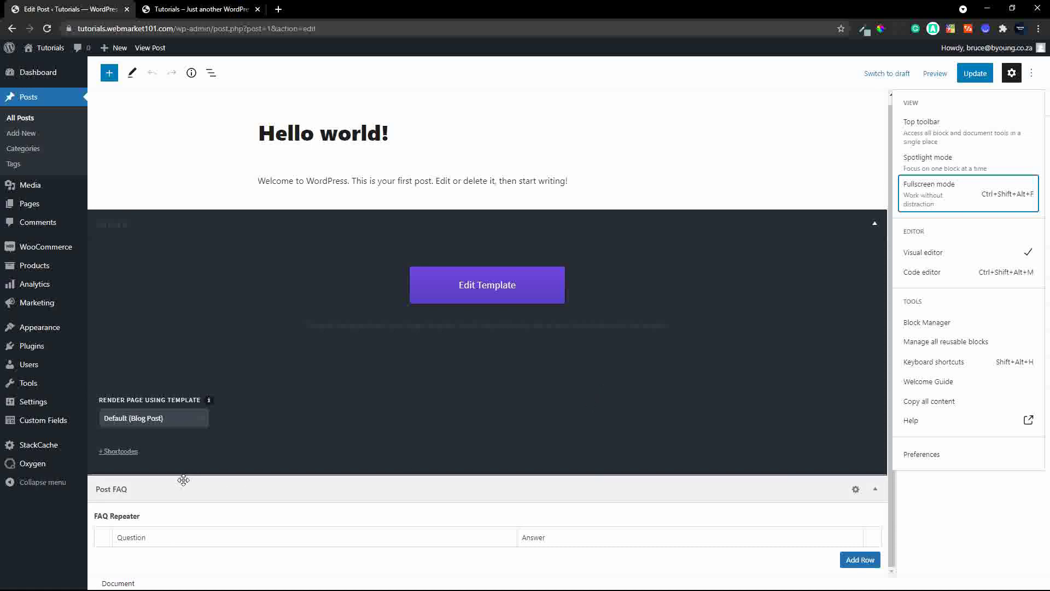
pyautogui.click(867, 567)
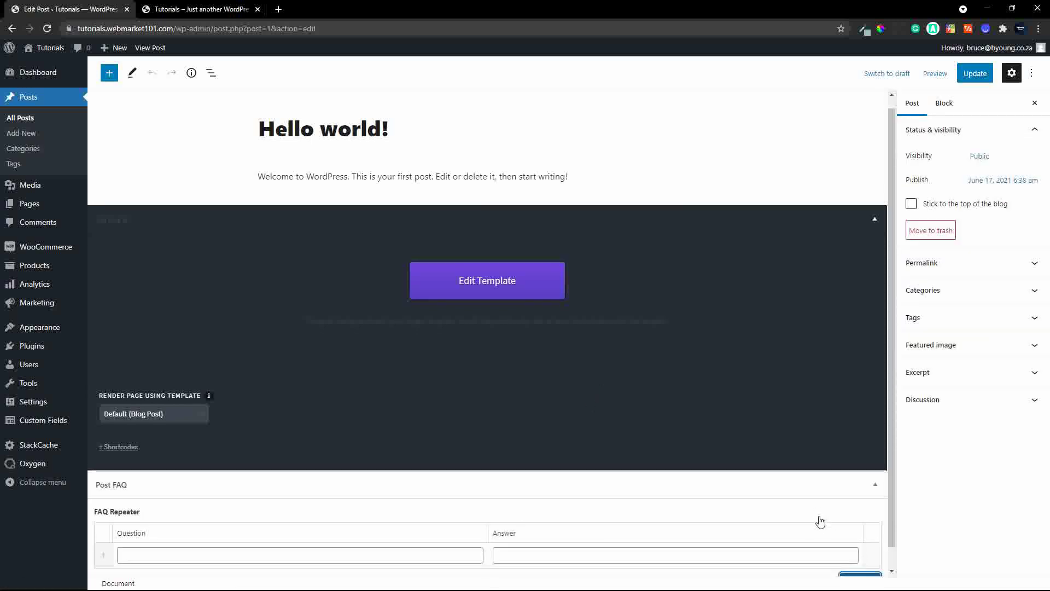
pyautogui.scroll(-1, 821, 523)
pyautogui.click(196, 534)
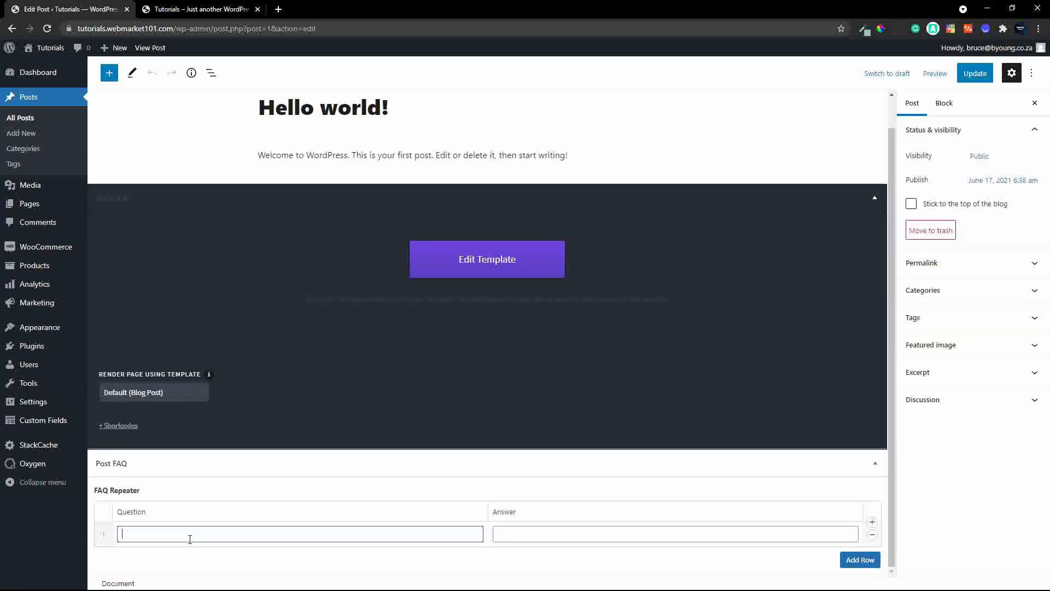
pyautogui.write('Question 1')
pyautogui.click(518, 532)
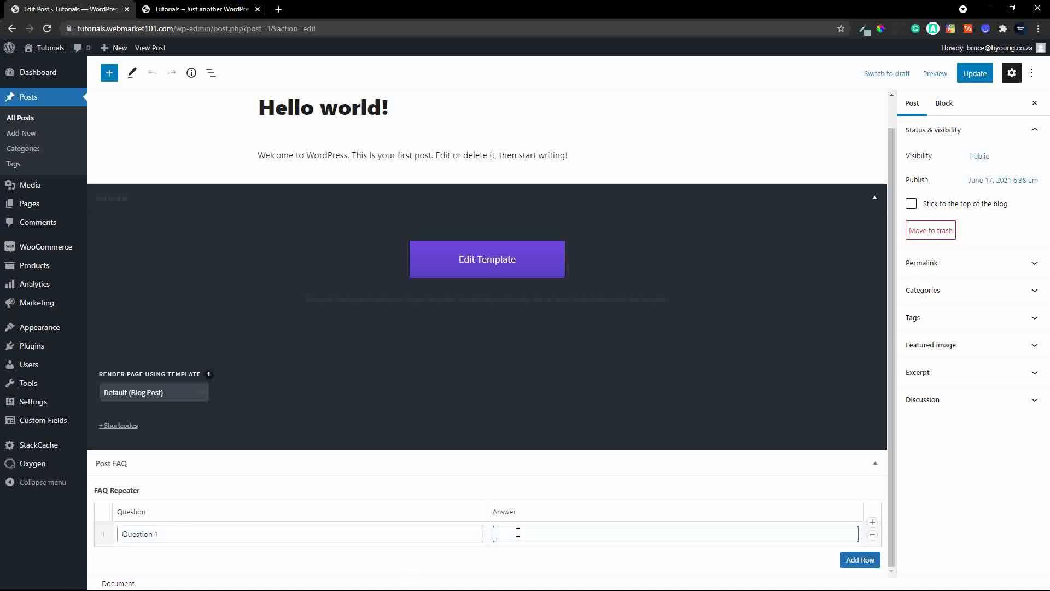
pyautogui.write('Question')
pyautogui.hotkey('ctrl', 'a')
pyautogui.write('ns')
pyautogui.write('Question ')
pyautogui.write('a')
# - Add a second FAQ Repeater row with "Question 2" and "Question answer", and update the post
pyautogui.click(860, 560)
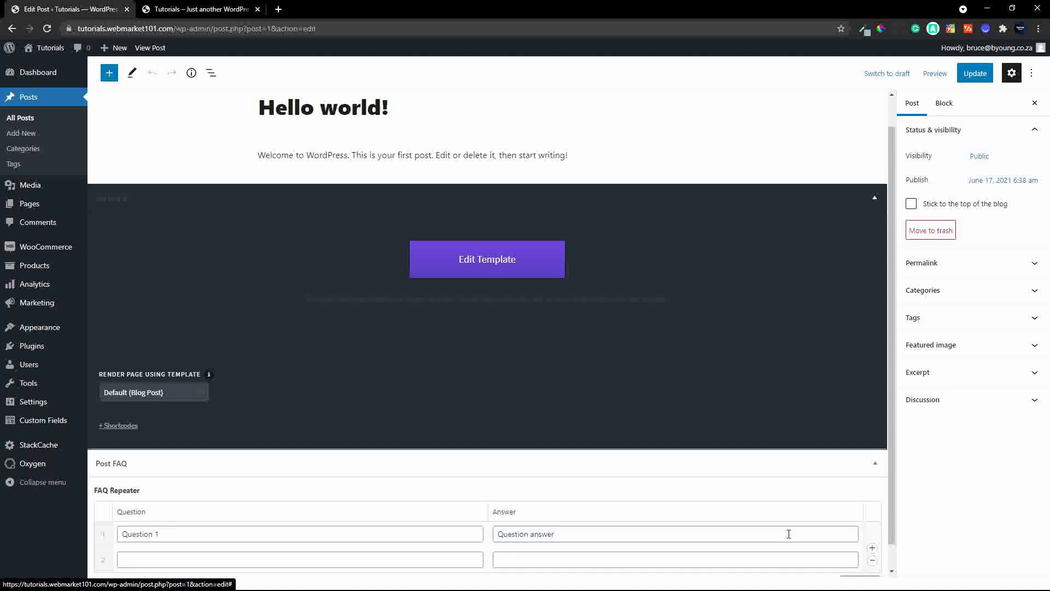
pyautogui.click(271, 559)
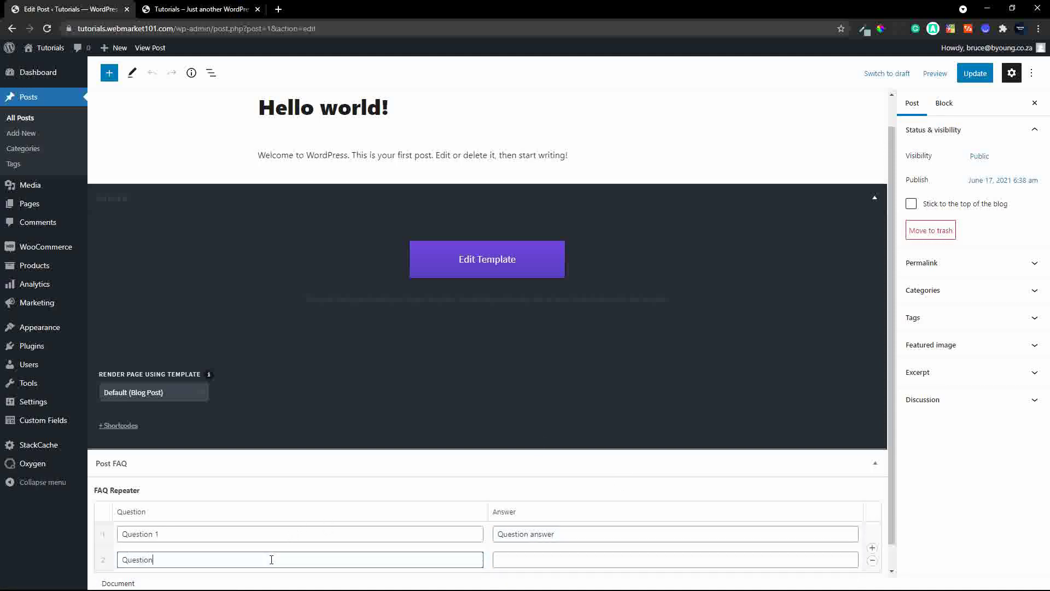
pyautogui.click(513, 558)
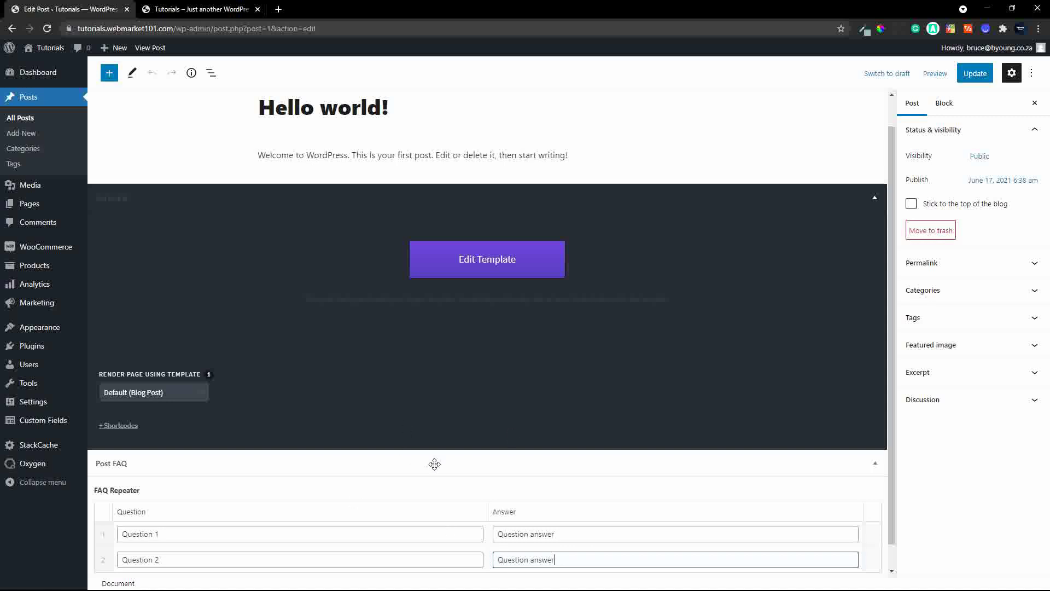
pyautogui.click(977, 79)
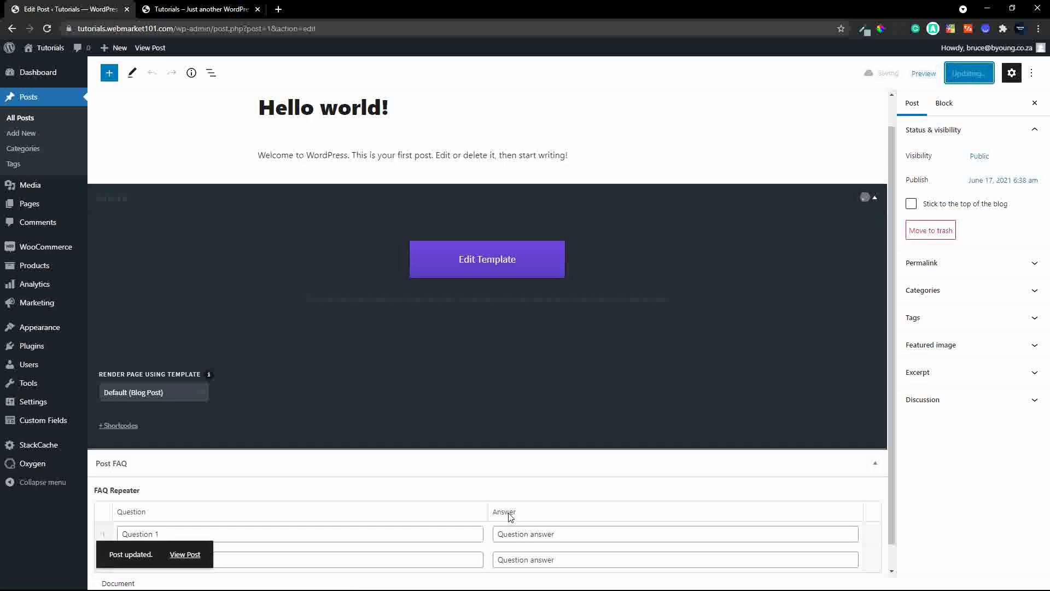
# - In the Post FAQ field group, set the FAQ Repeater's button label to "Add Question" and its layout to Row
pyautogui.click(53, 422)
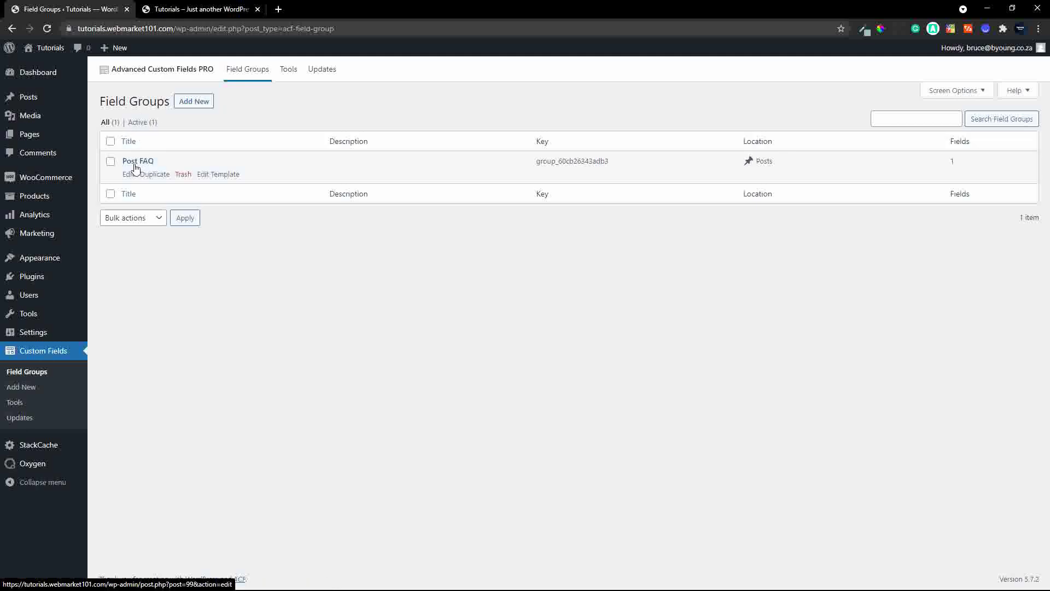
pyautogui.click(142, 162)
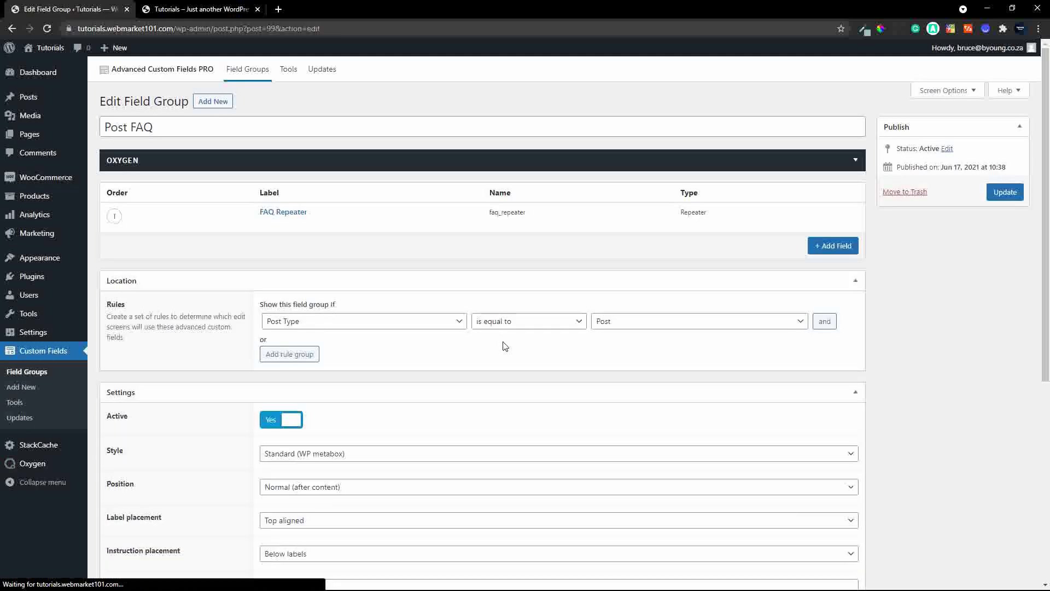
pyautogui.click(300, 221)
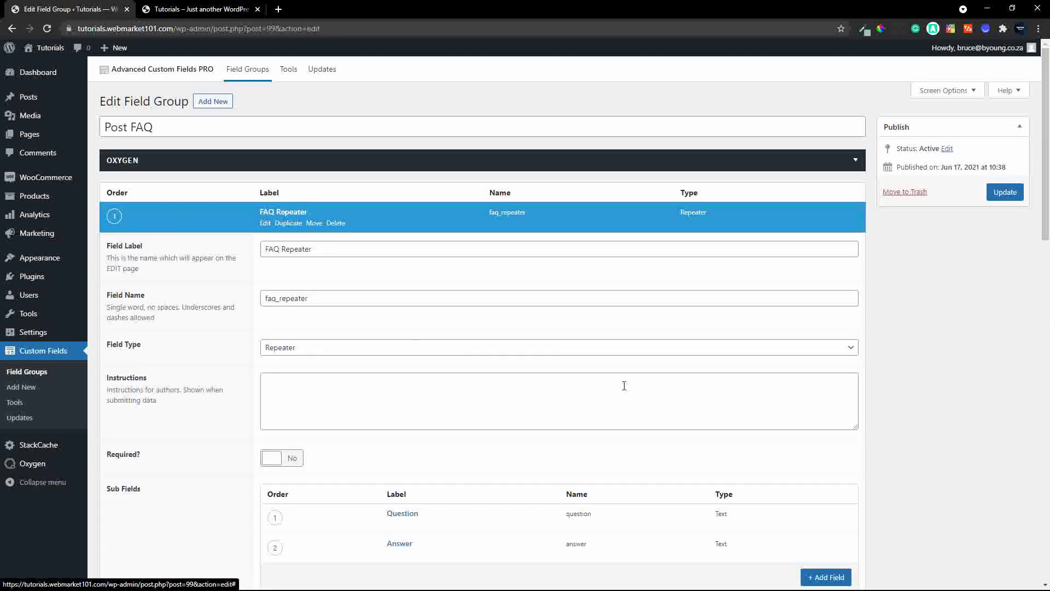
pyautogui.scroll(-4, 629, 385)
pyautogui.scroll(-5, 634, 389)
pyautogui.scroll(3, 629, 392)
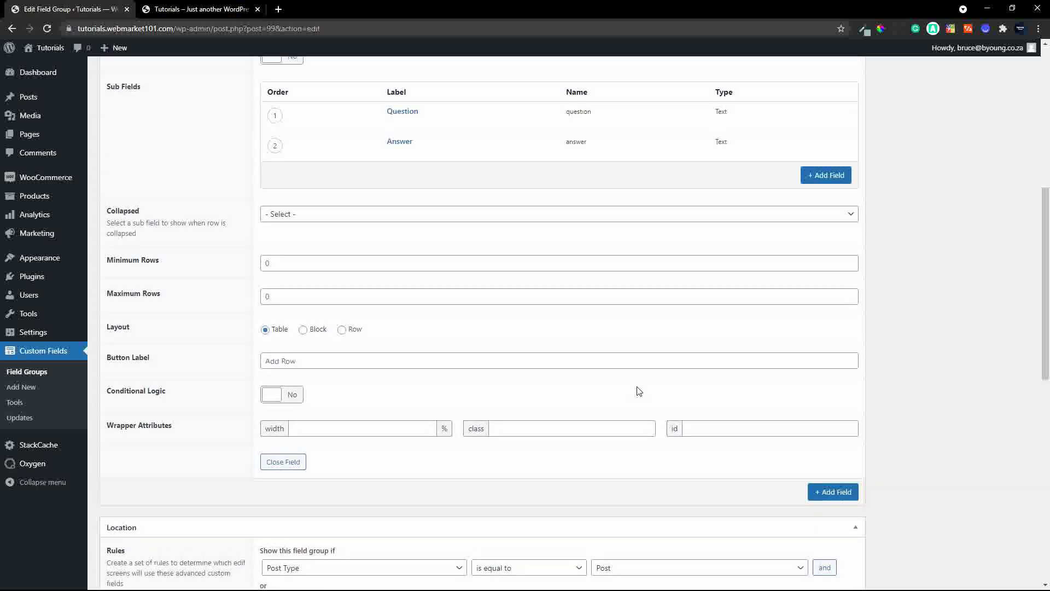
pyautogui.click(290, 435)
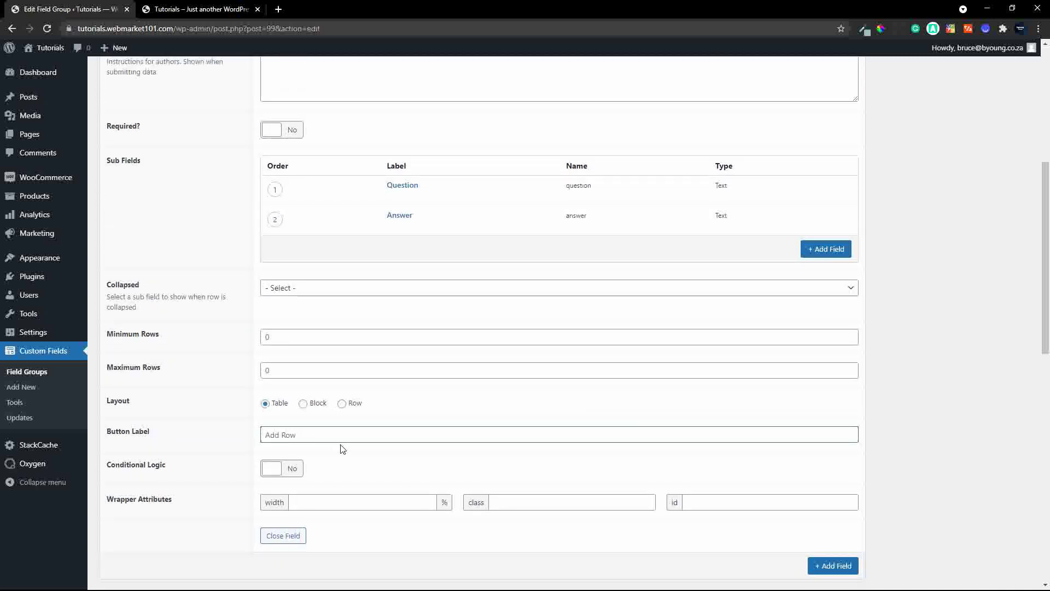
pyautogui.write('Add Question')
pyautogui.scroll(1, 517, 361)
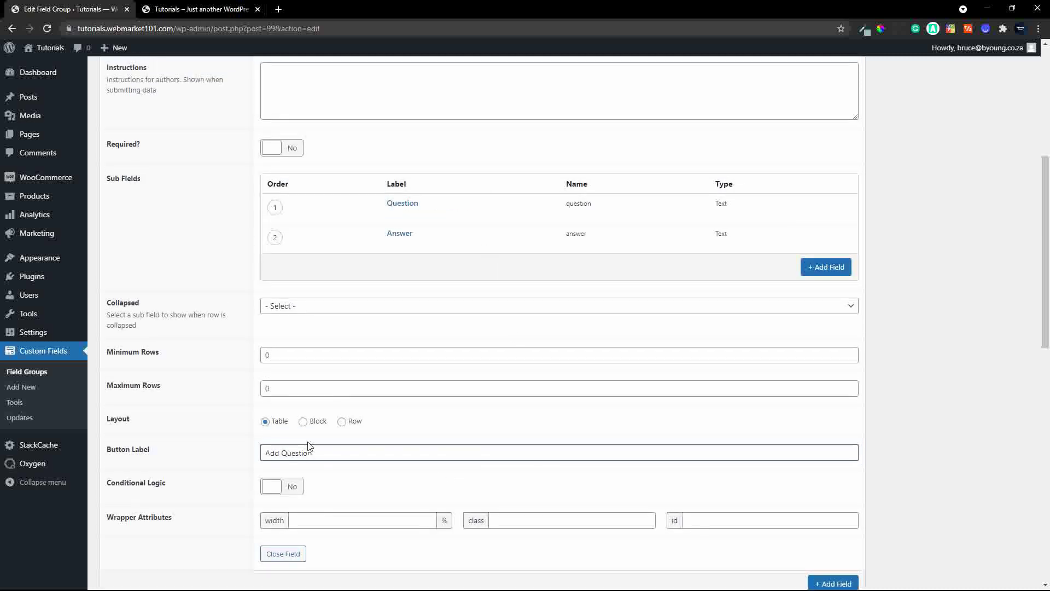
pyautogui.click(343, 422)
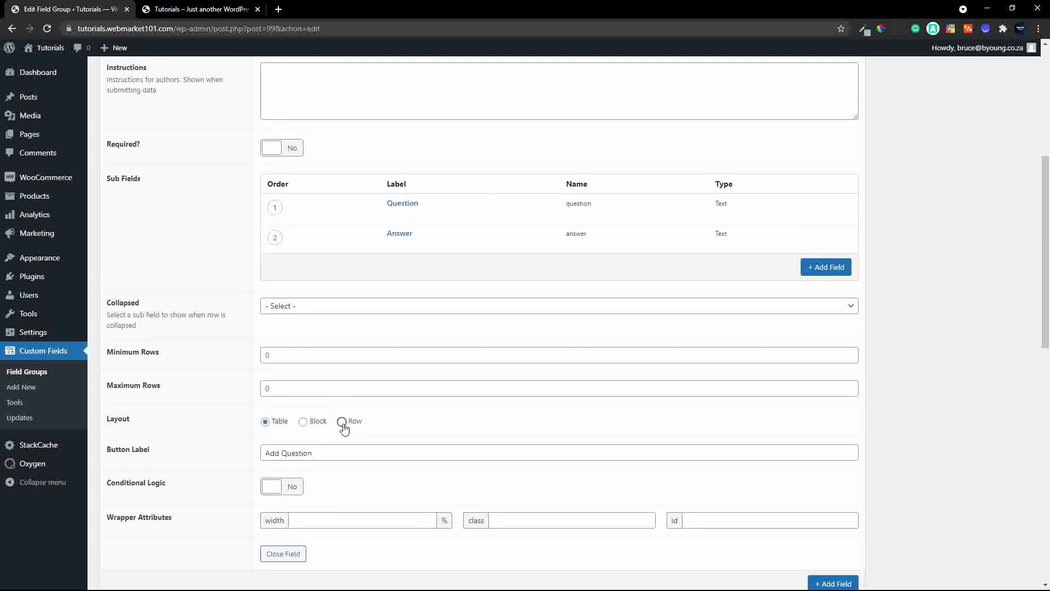
# - Change the Answer sub field's type to Text Area and update the field group
pyautogui.click(399, 233)
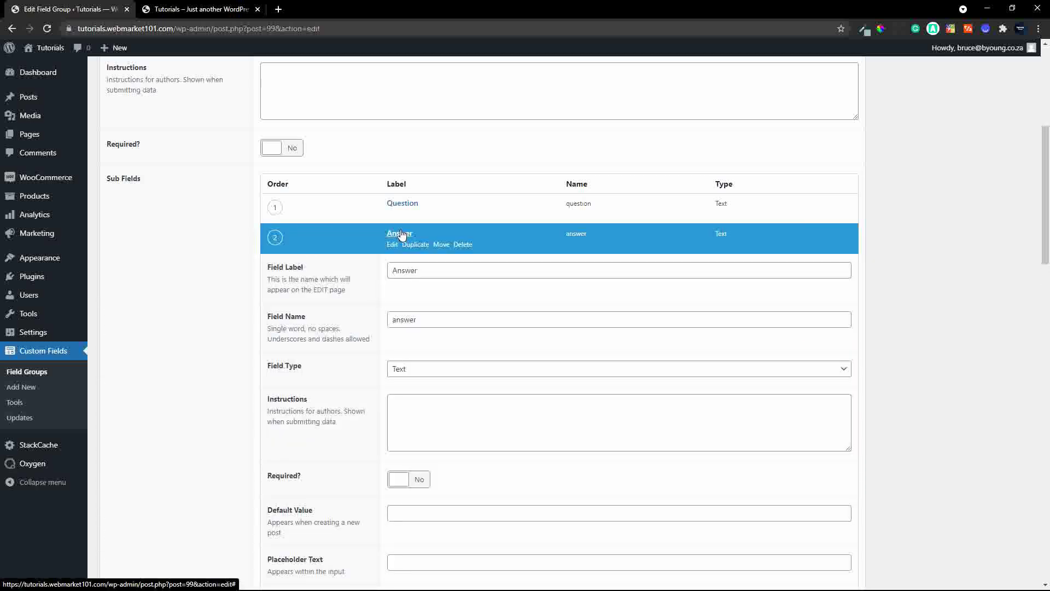
pyautogui.click(439, 370)
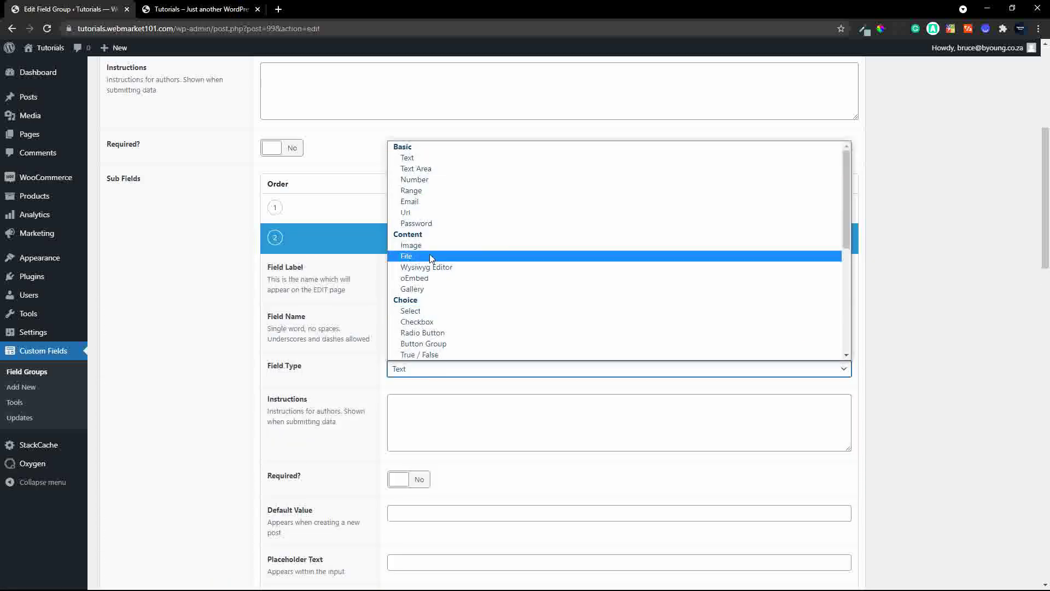
pyautogui.click(438, 169)
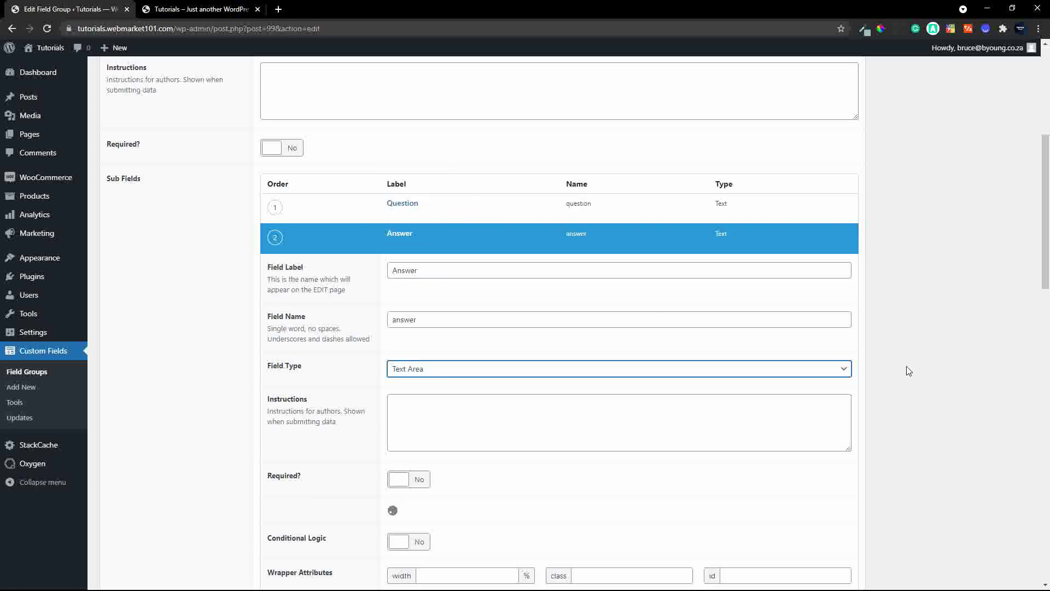
pyautogui.scroll(6, 912, 368)
pyautogui.click(1006, 193)
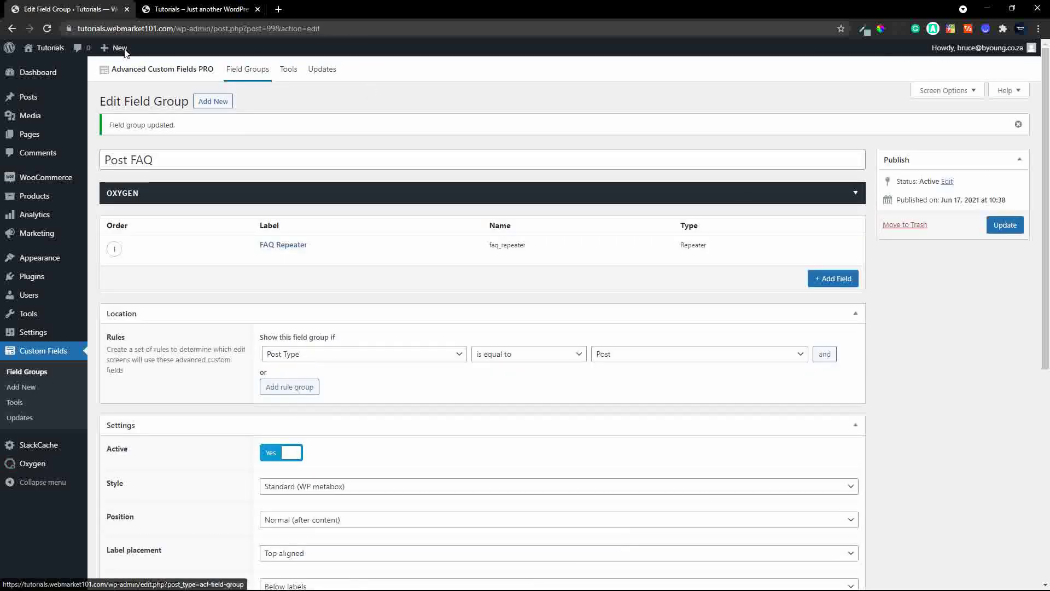
# - In the "Hello world!" post, change the FAQ answers to "Question answer 1" and "Question answer 2", and update the post
pyautogui.click(23, 99)
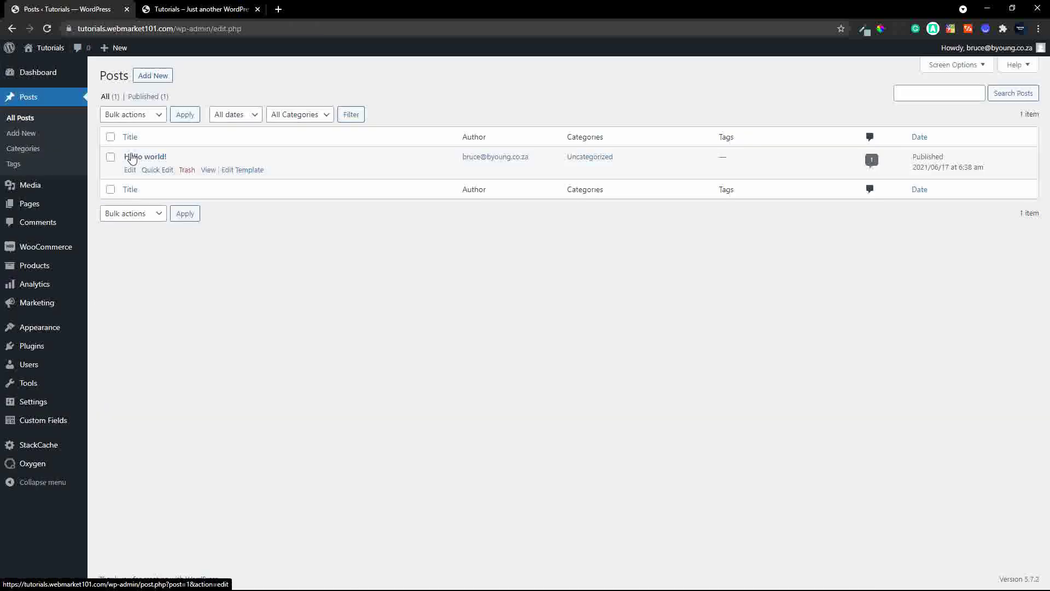
pyautogui.click(131, 158)
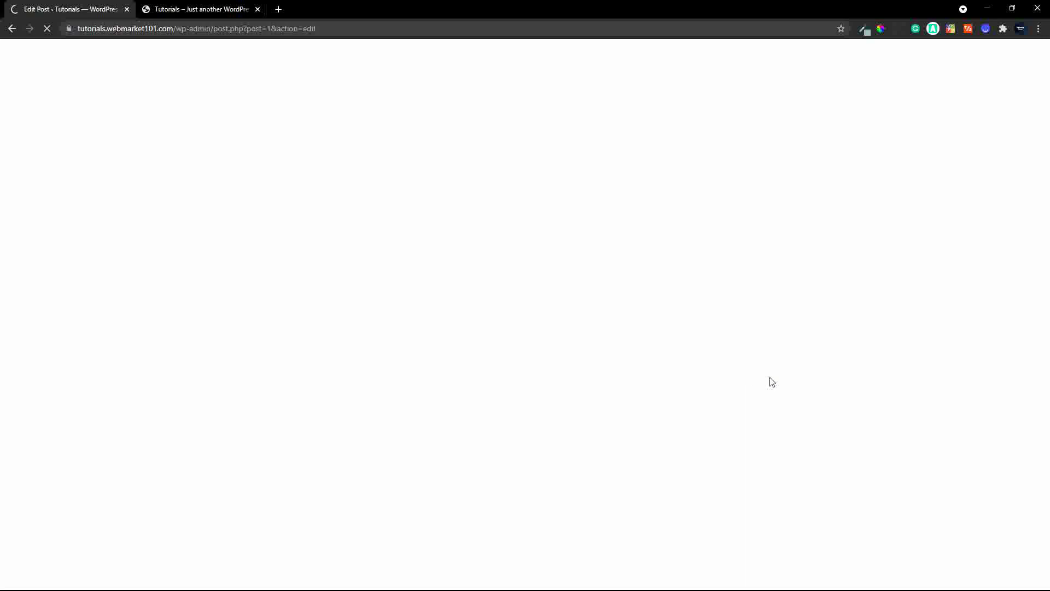
pyautogui.scroll(-5, 836, 402)
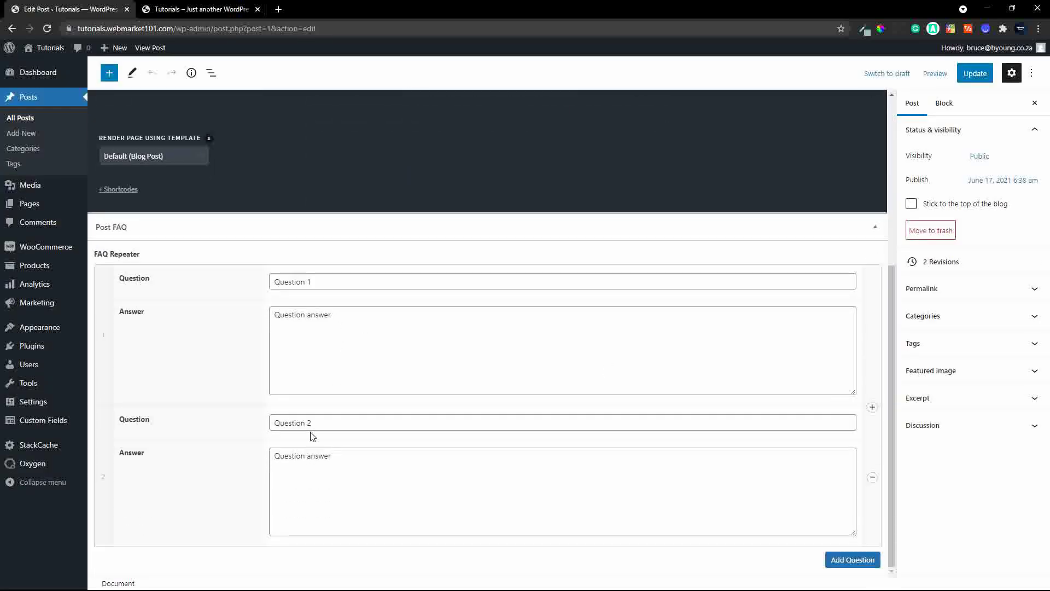
pyautogui.click(332, 462)
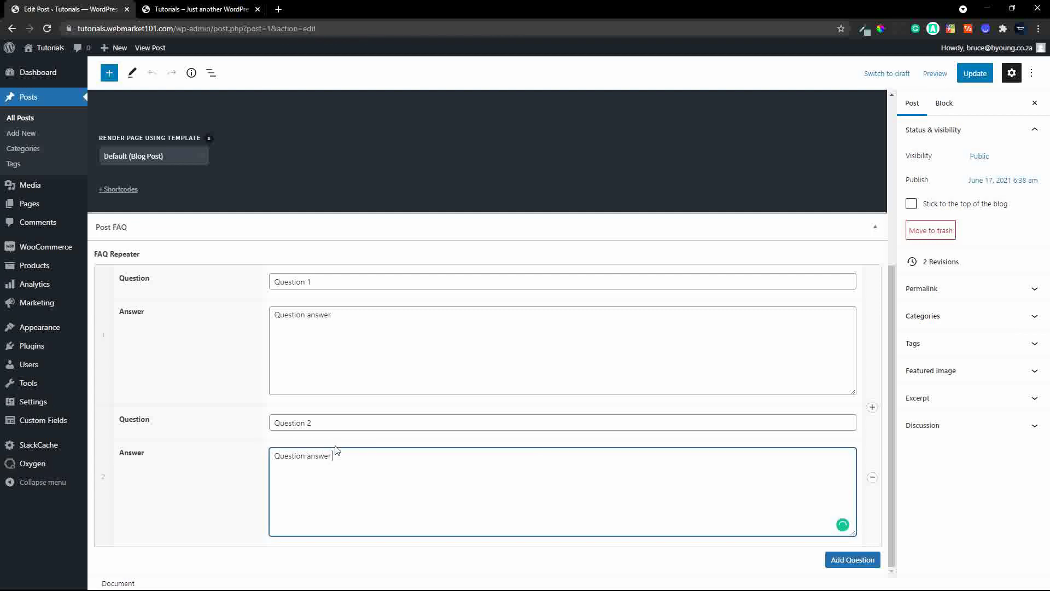
pyautogui.write('2')
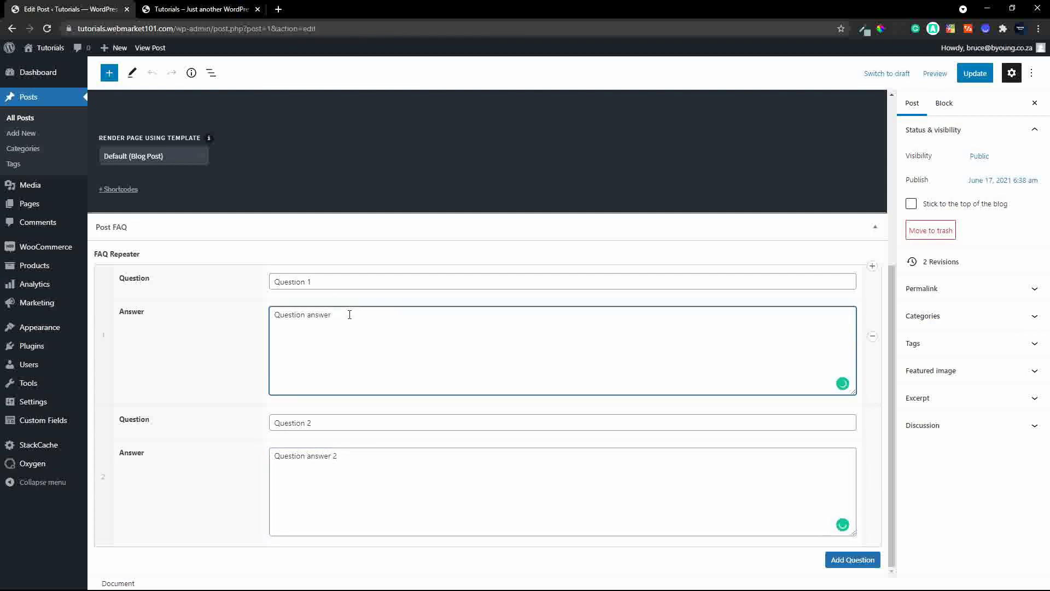
pyautogui.write('1')
pyautogui.click(974, 74)
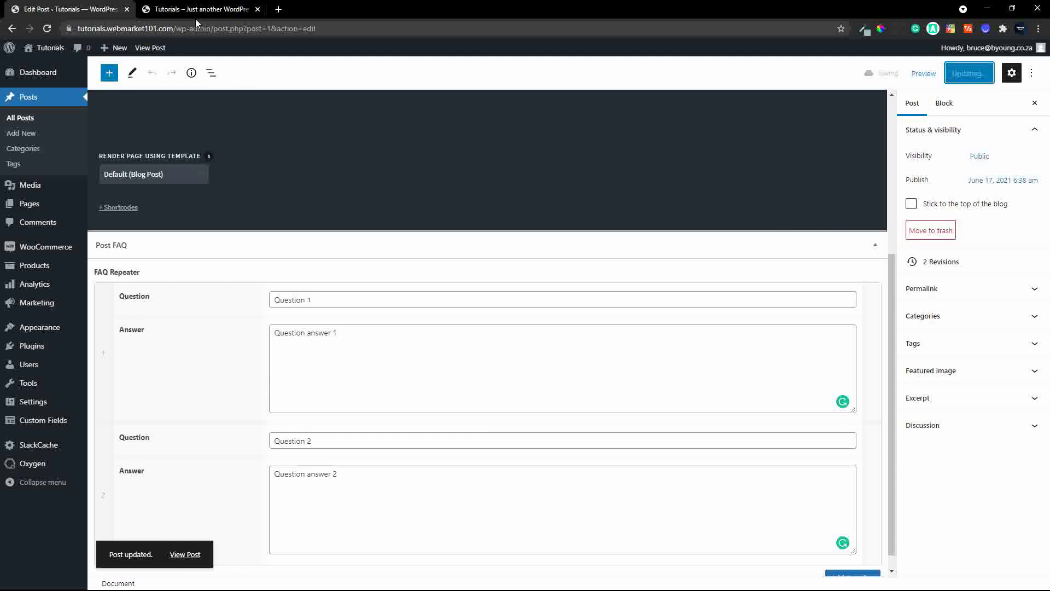
# - Open the site's front end in a new browser tab and close the outdated site tab
pyautogui.rightClick(51, 46)
pyautogui.click(82, 53)
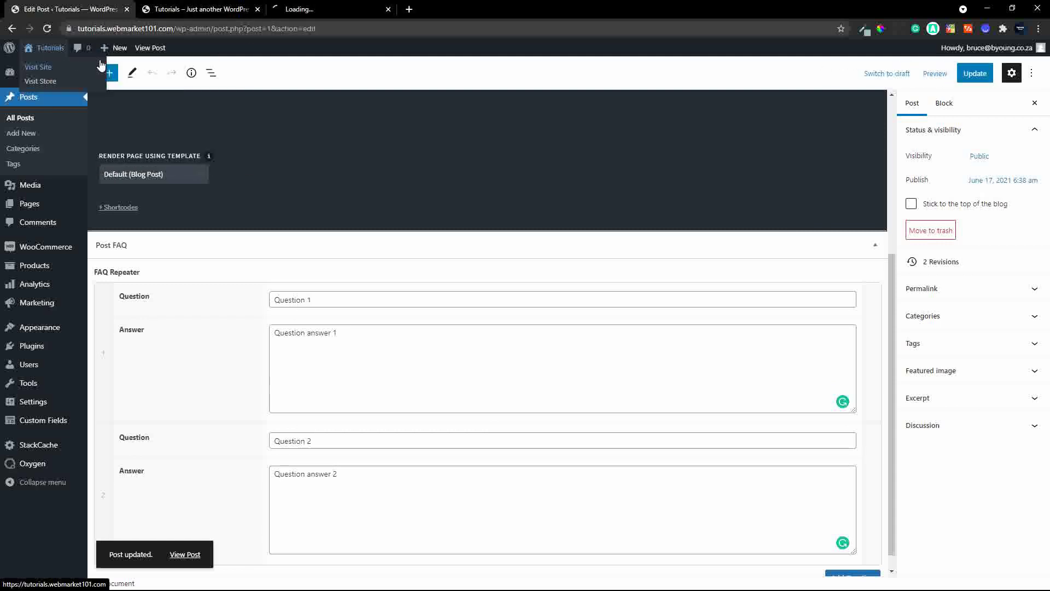
pyautogui.click(329, 9)
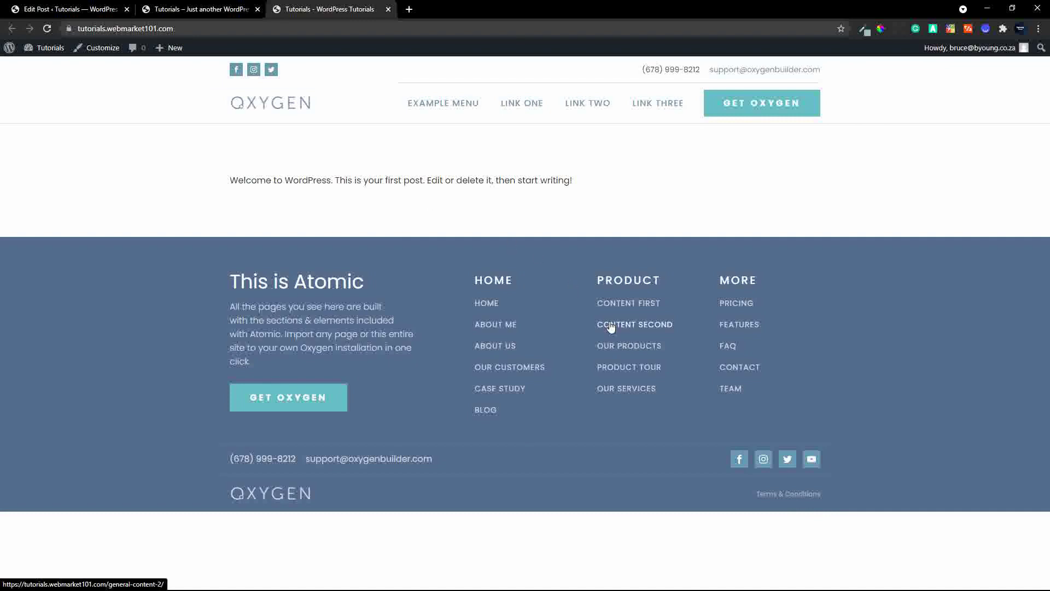
pyautogui.click(174, 8)
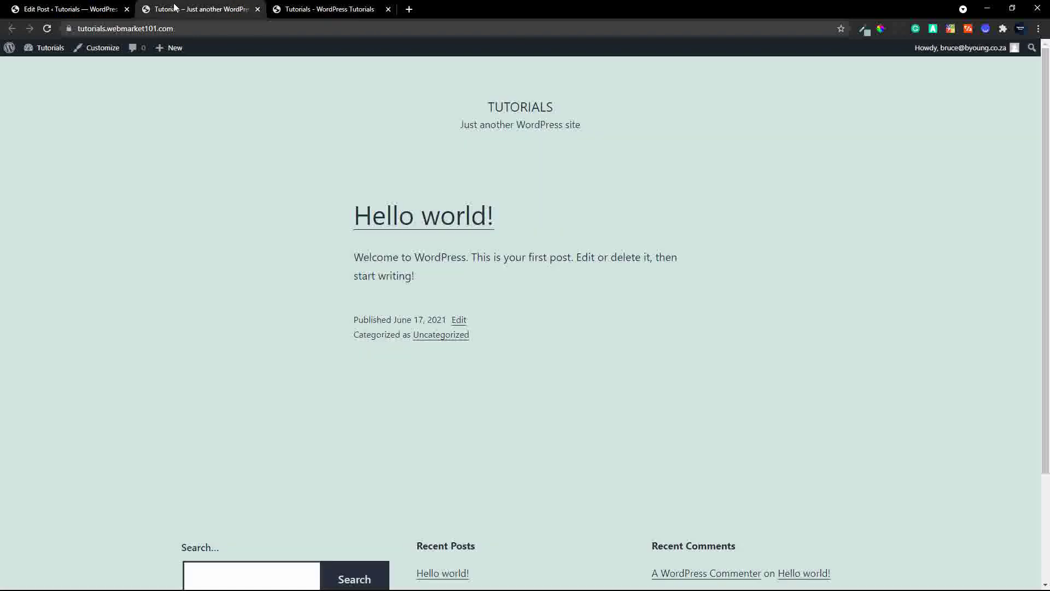
pyautogui.click(257, 9)
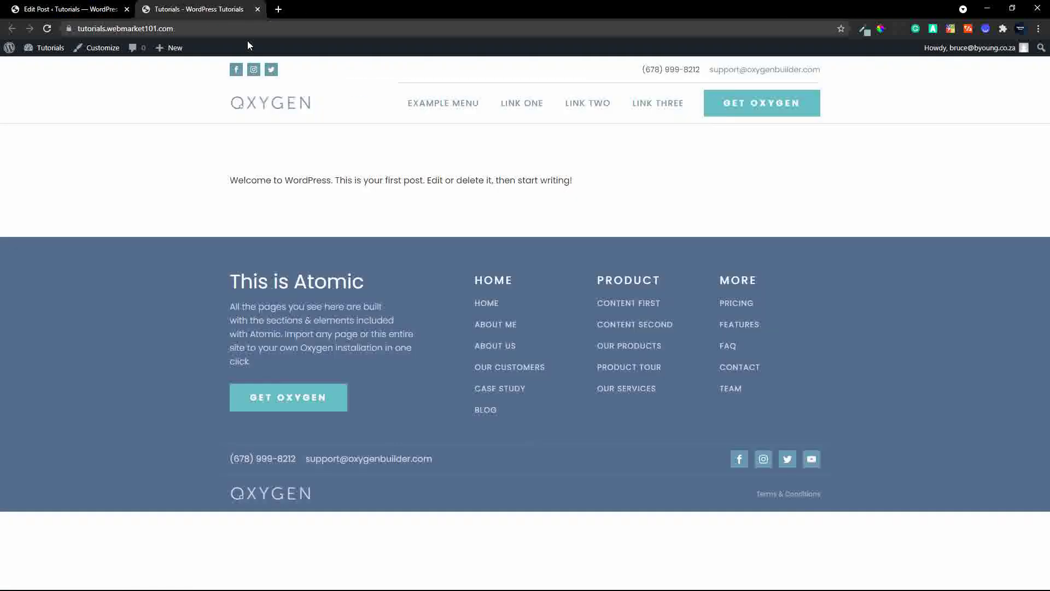
pyautogui.moveTo(598, 101)
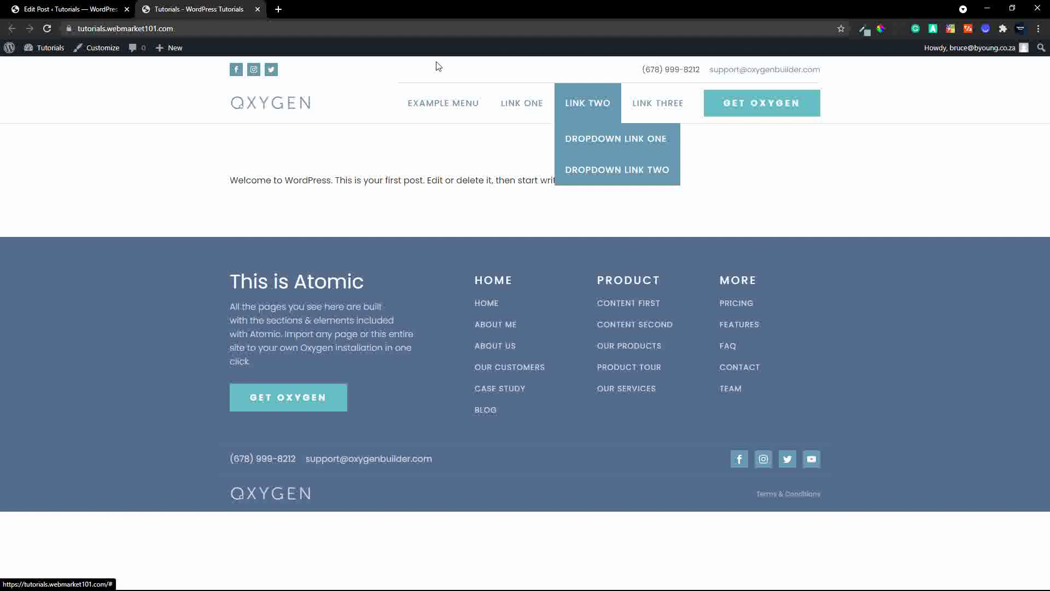
# - Go to the Oxygen templates list and open the Blog Post template in the Oxygen visual editor
pyautogui.click(72, 10)
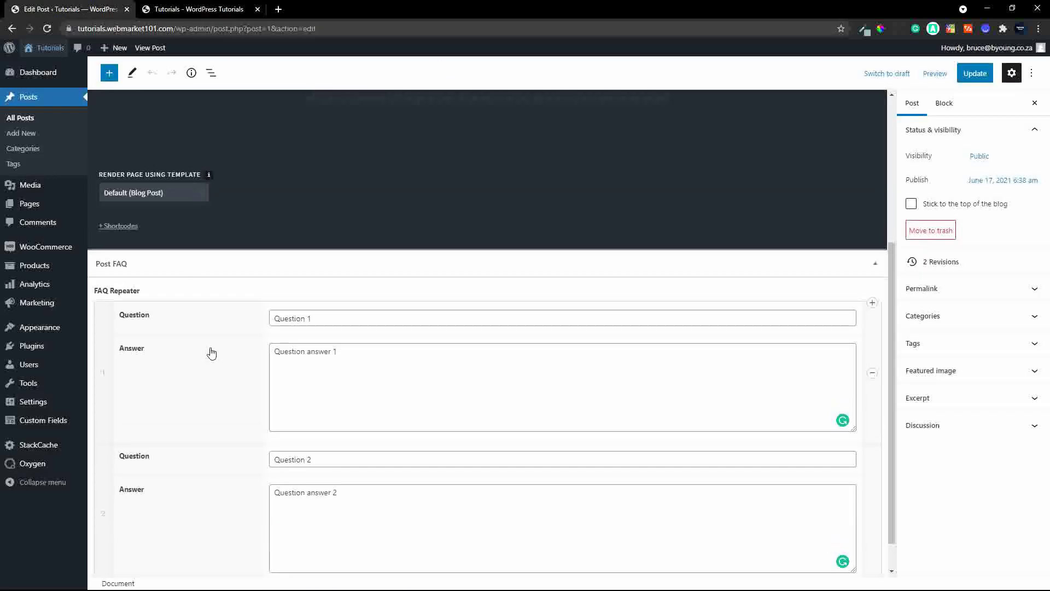
pyautogui.moveTo(41, 466)
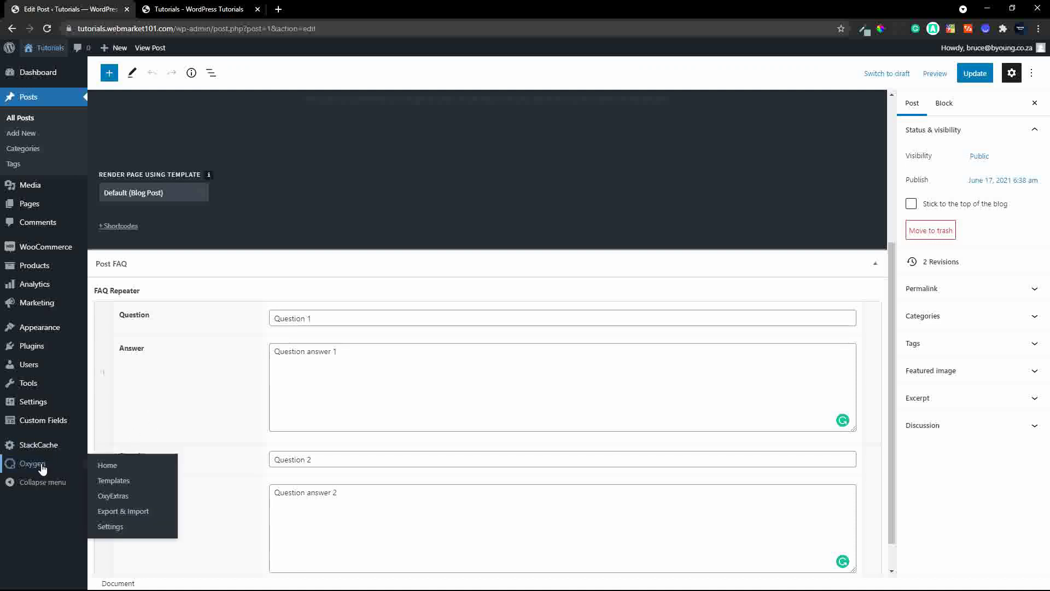
pyautogui.click(112, 477)
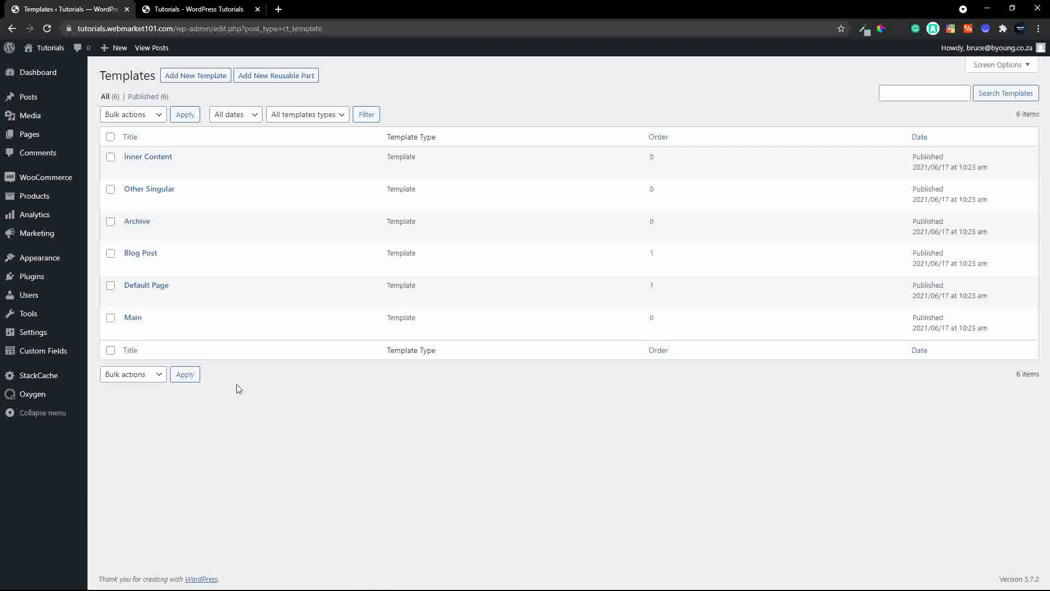
pyautogui.moveTo(125, 235)
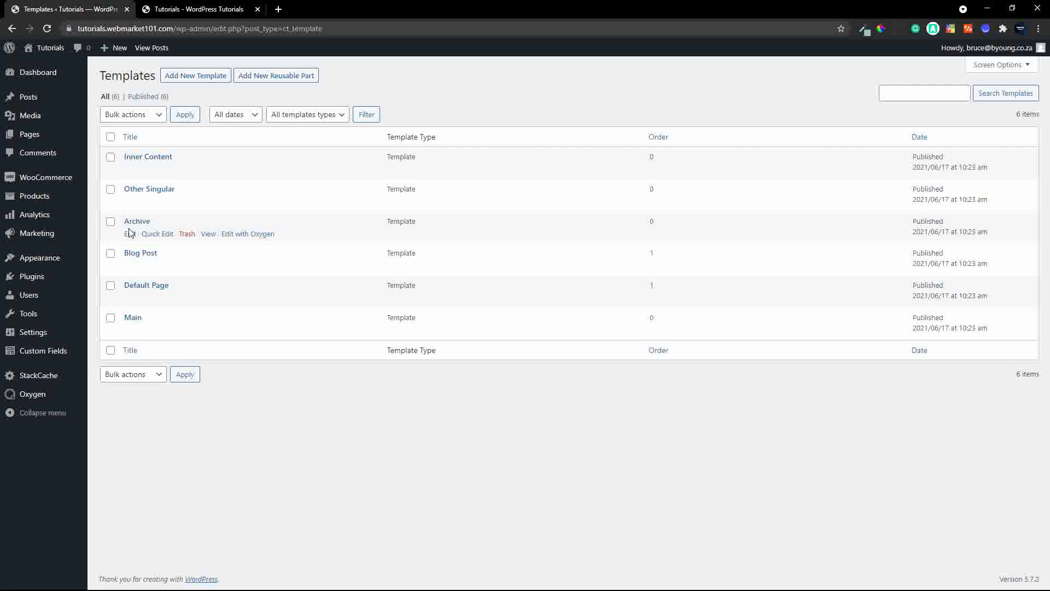
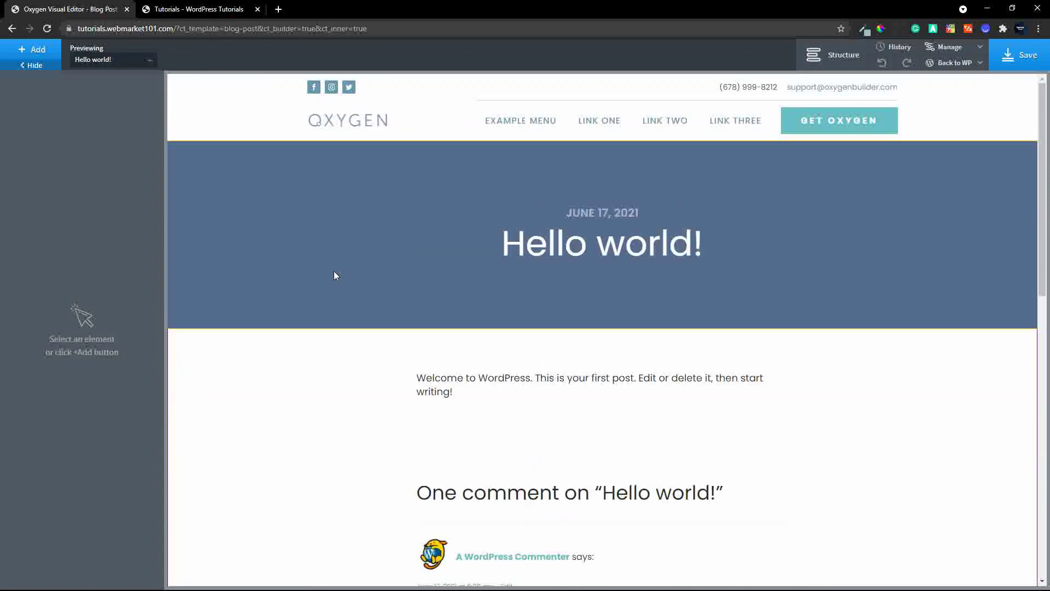
# - Show the template structure and add a new section directly after the Simple Article section
pyautogui.scroll(-4, 766, 432)
pyautogui.scroll(-4, 800, 432)
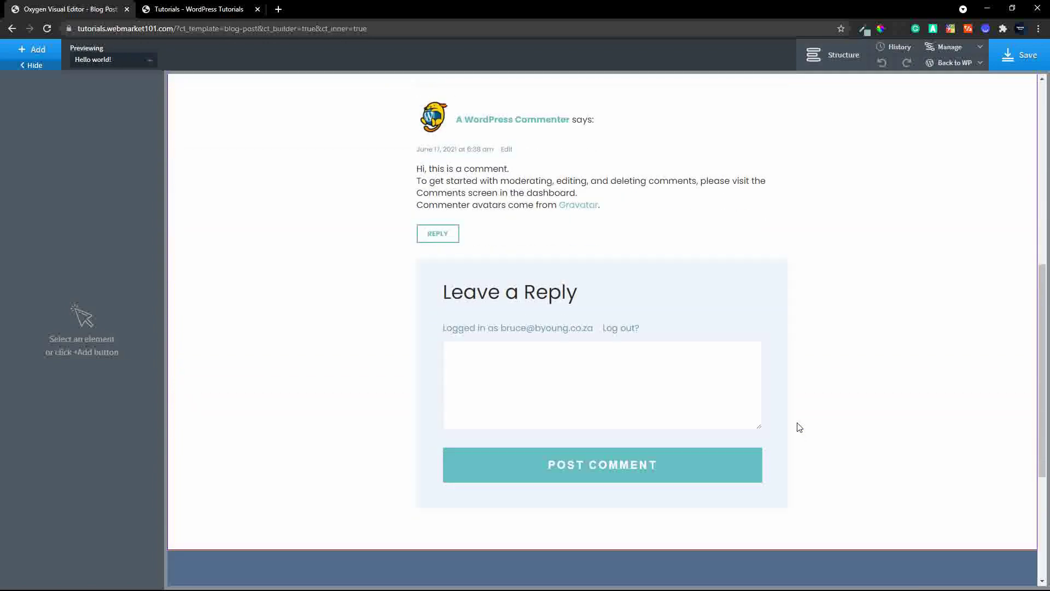
pyautogui.scroll(6, 800, 428)
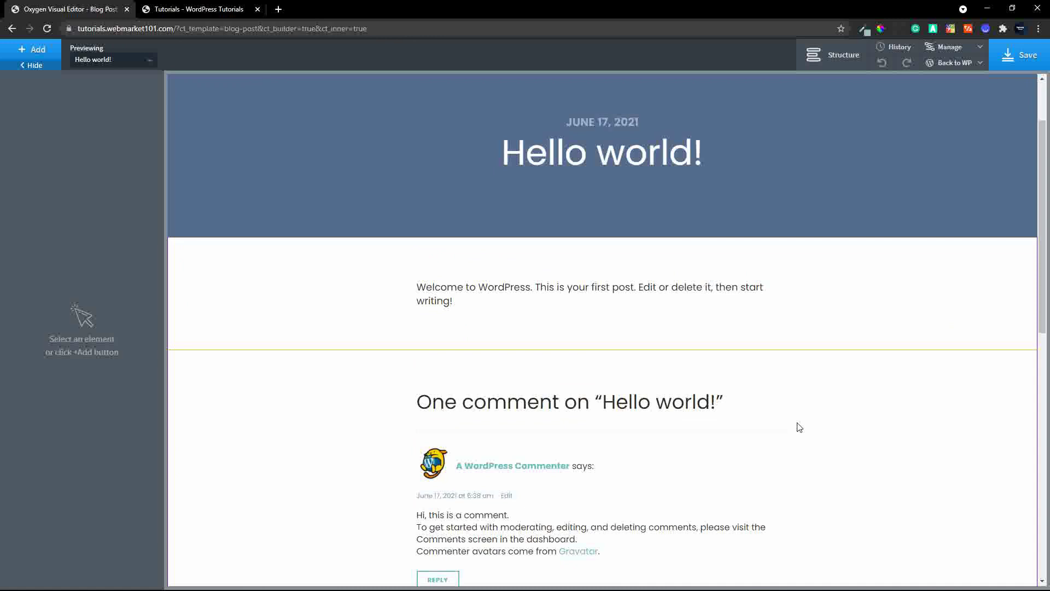
pyautogui.click(840, 68)
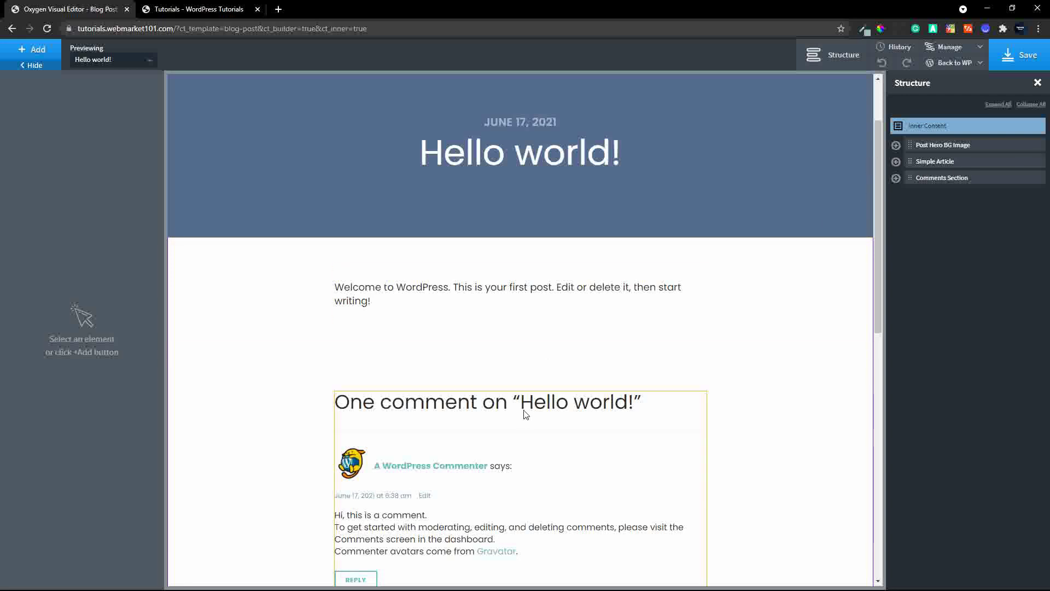
pyautogui.click(654, 439)
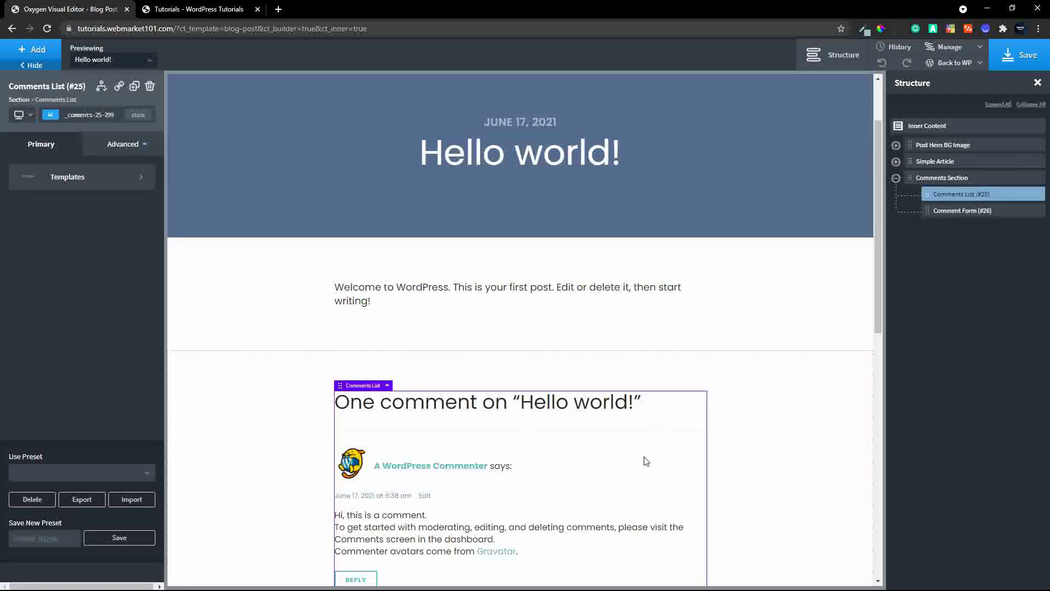
pyautogui.click(614, 280)
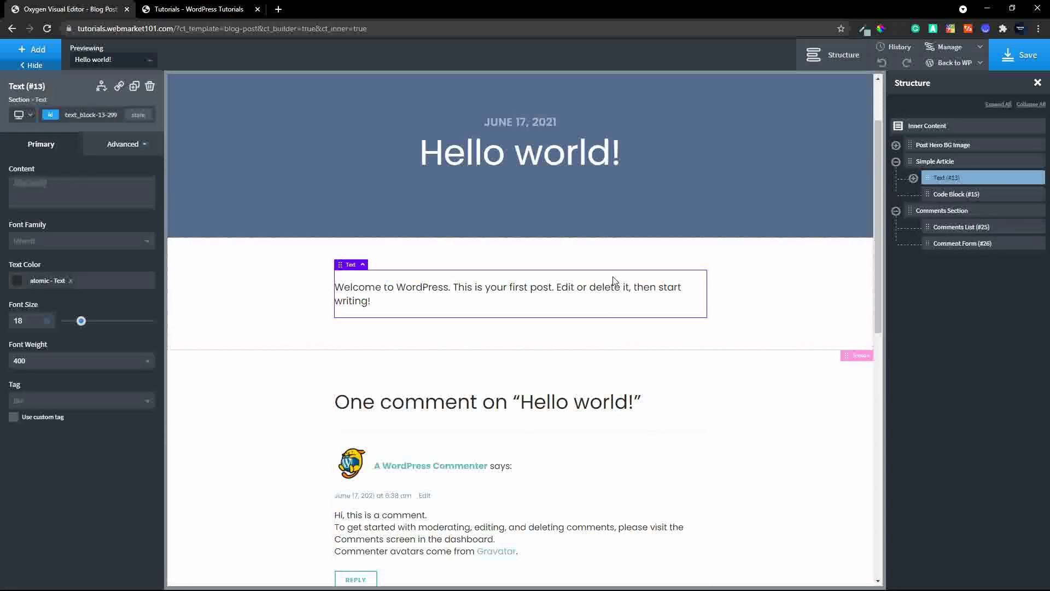
pyautogui.scroll(1, 604, 281)
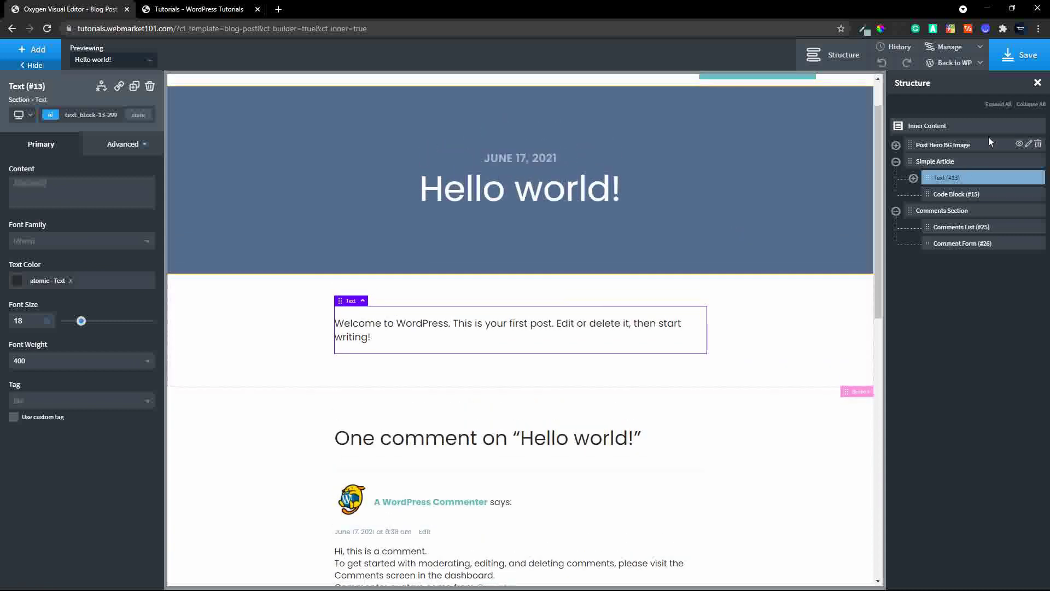
pyautogui.click(926, 162)
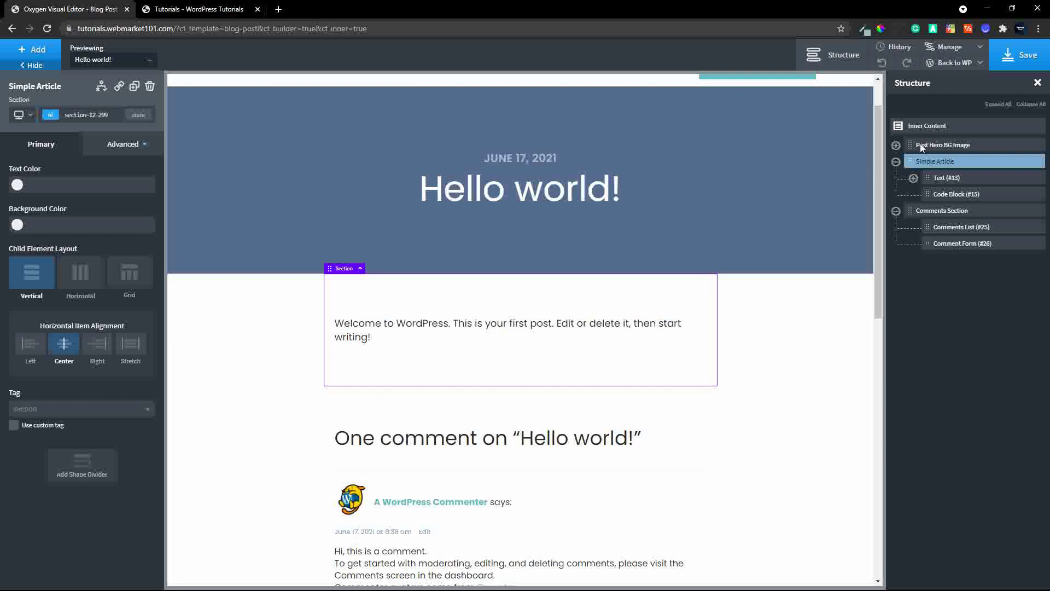
pyautogui.click(37, 49)
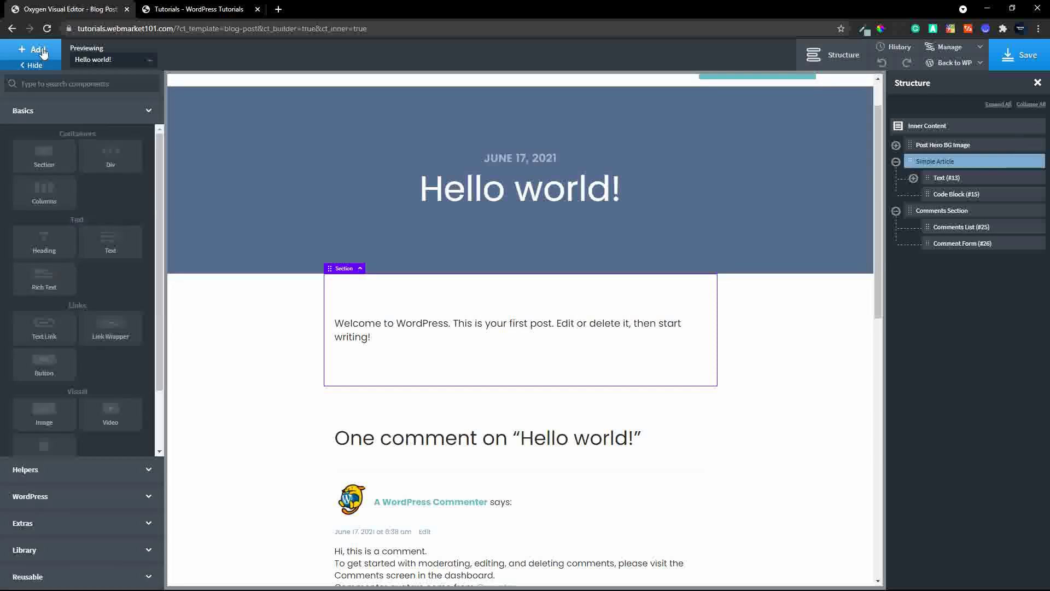
pyautogui.click(48, 150)
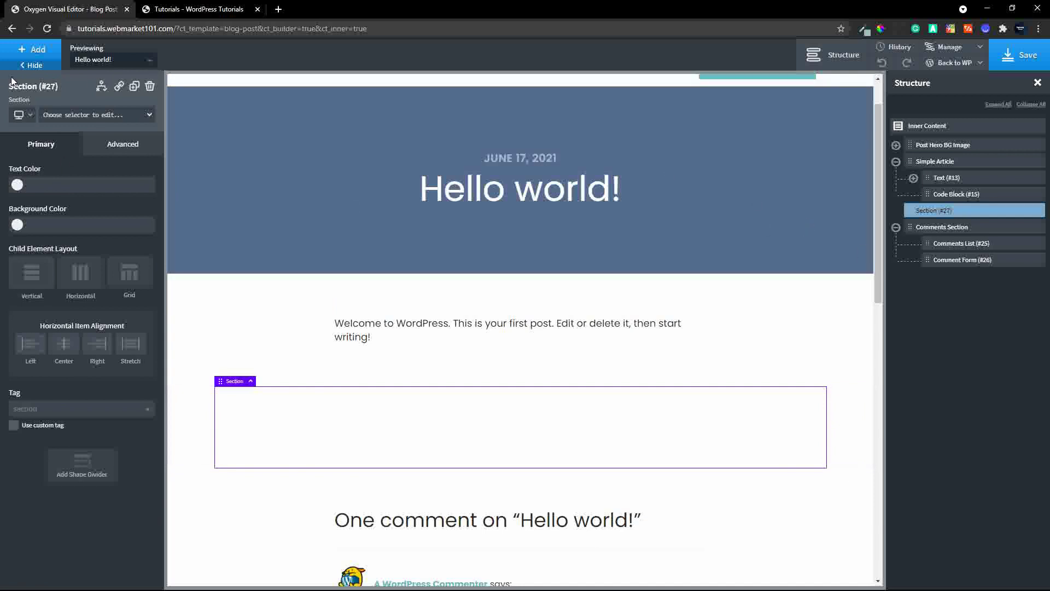
# - Add a Pro Accordion element from the Extras components inside the new empty section
pyautogui.click(20, 50)
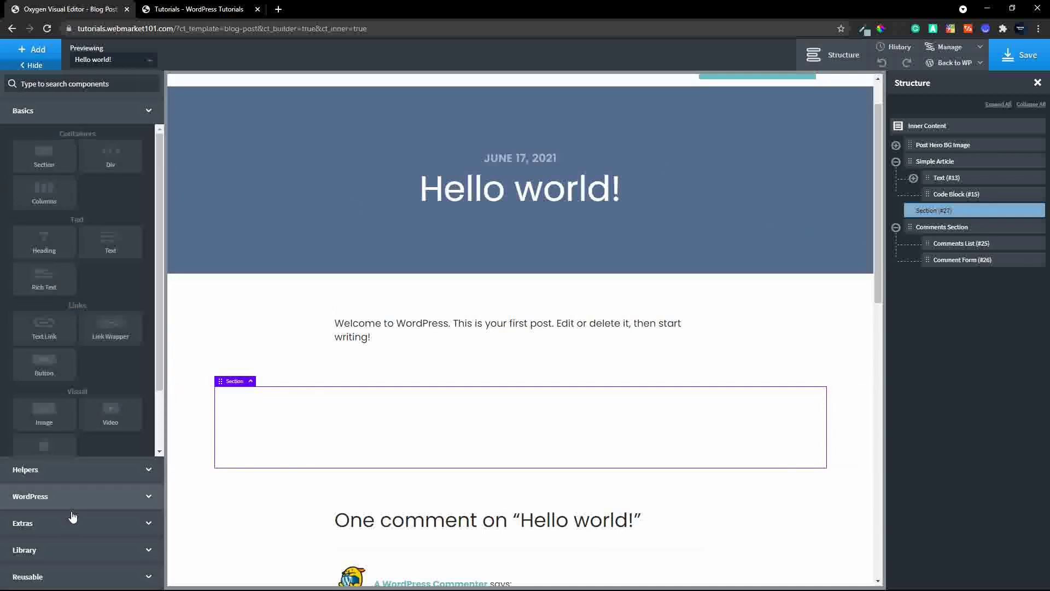
pyautogui.click(44, 533)
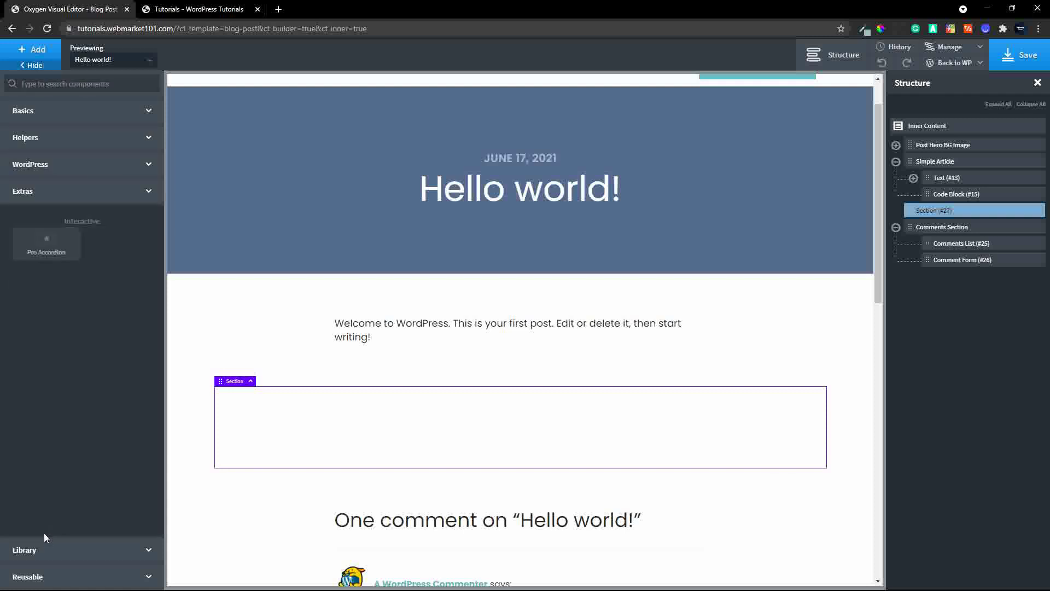
pyautogui.click(48, 244)
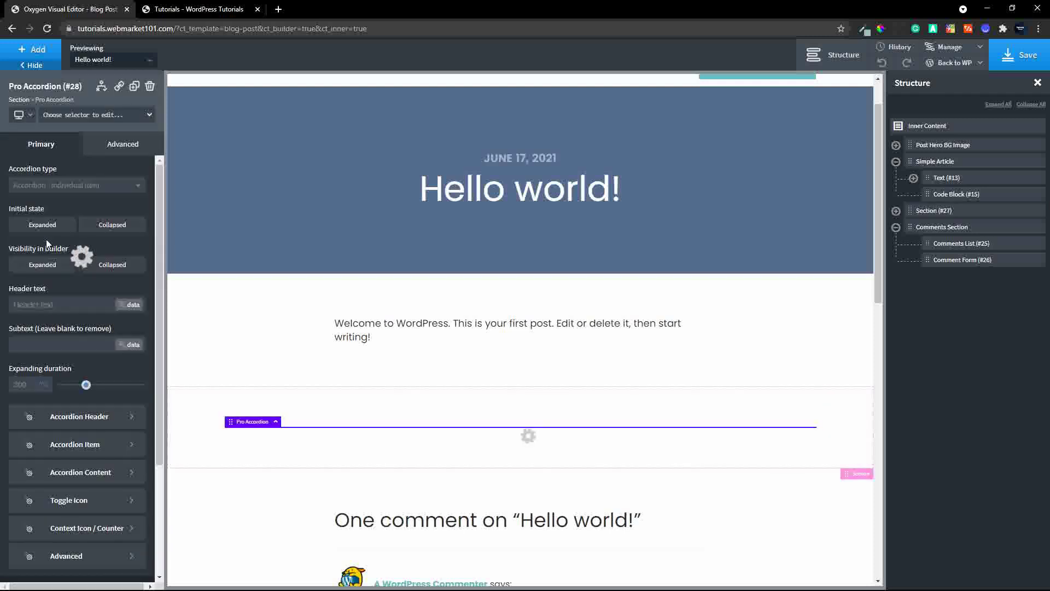
# - Set the accordion type to Accordion - Dynamic Items (ACF) and its ACF field source to Current page
pyautogui.click(114, 187)
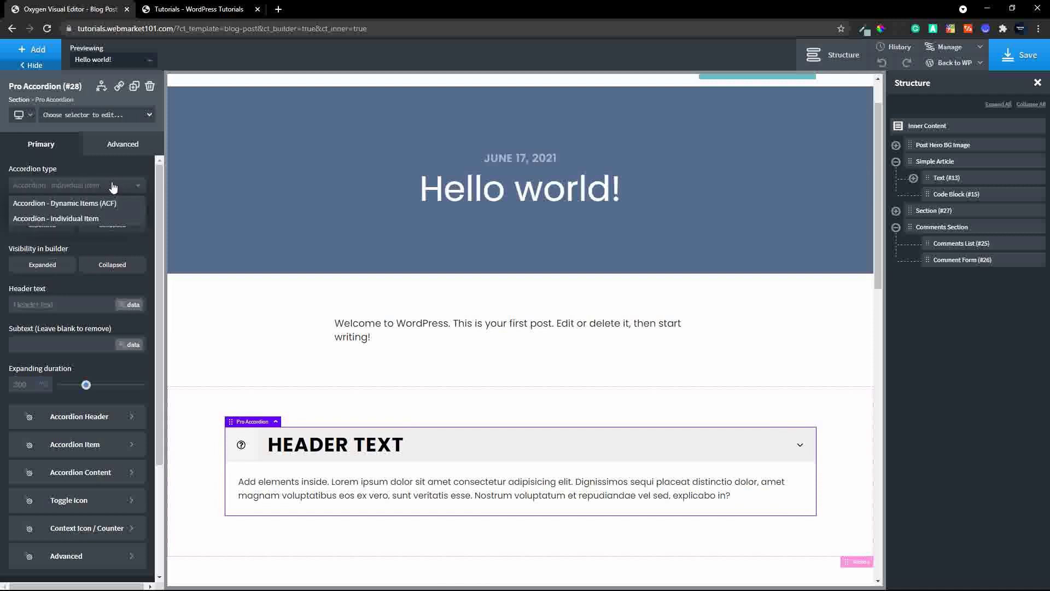
pyautogui.click(89, 203)
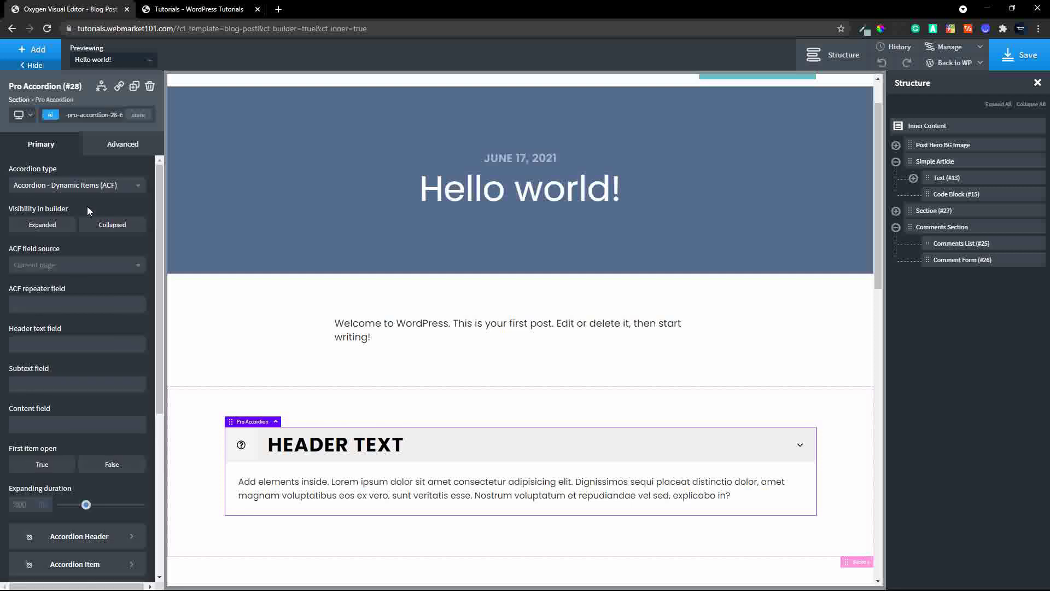
pyautogui.click(86, 267)
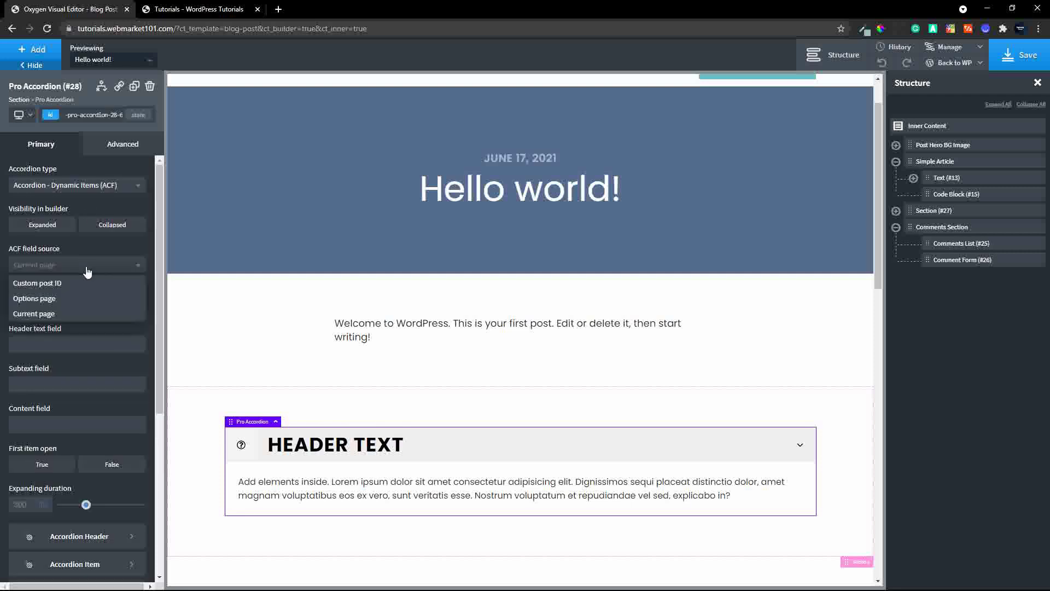
pyautogui.click(46, 314)
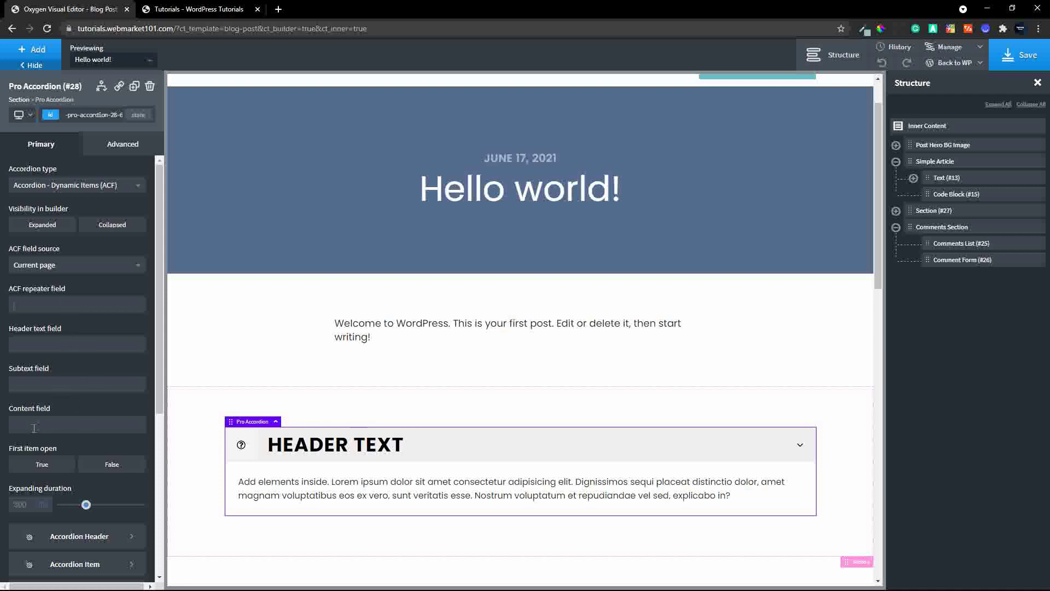
# - In the site's browser tab, go to the WordPress dashboard and open the Post FAQ field group for editing
pyautogui.click(178, 11)
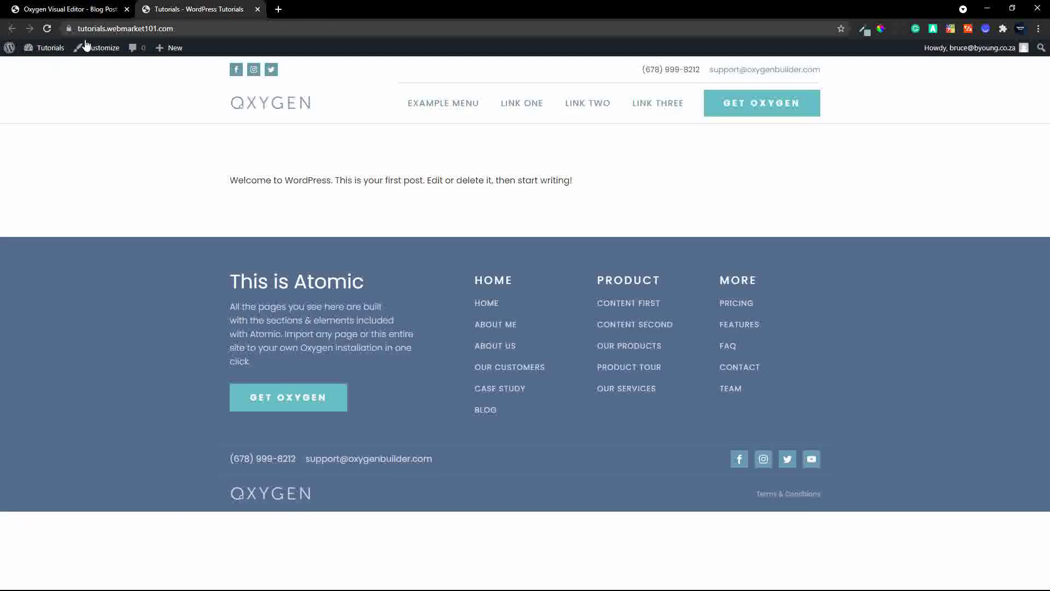
pyautogui.click(41, 64)
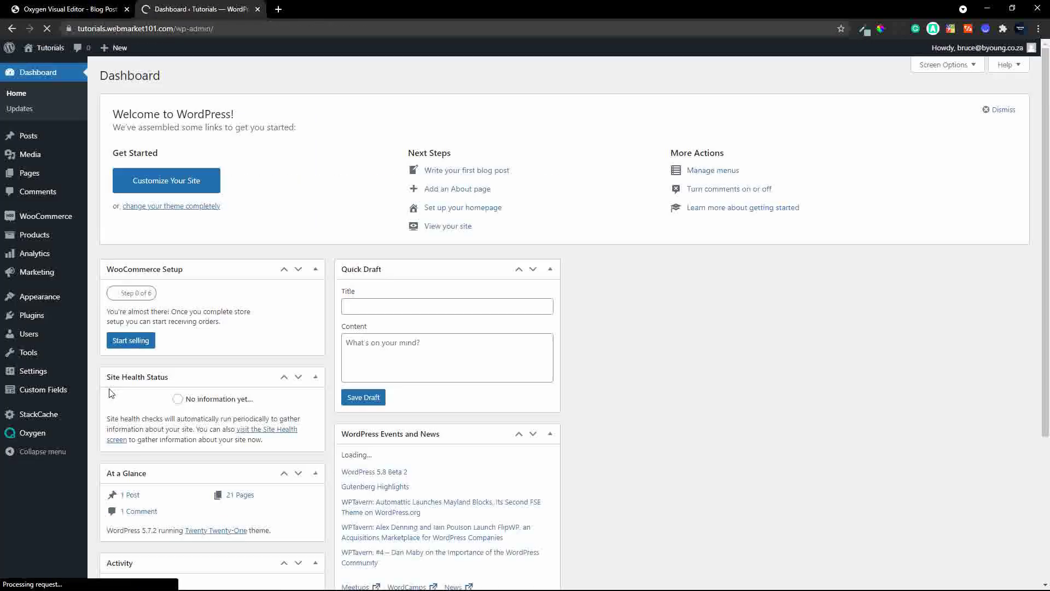
pyautogui.moveTo(30, 392)
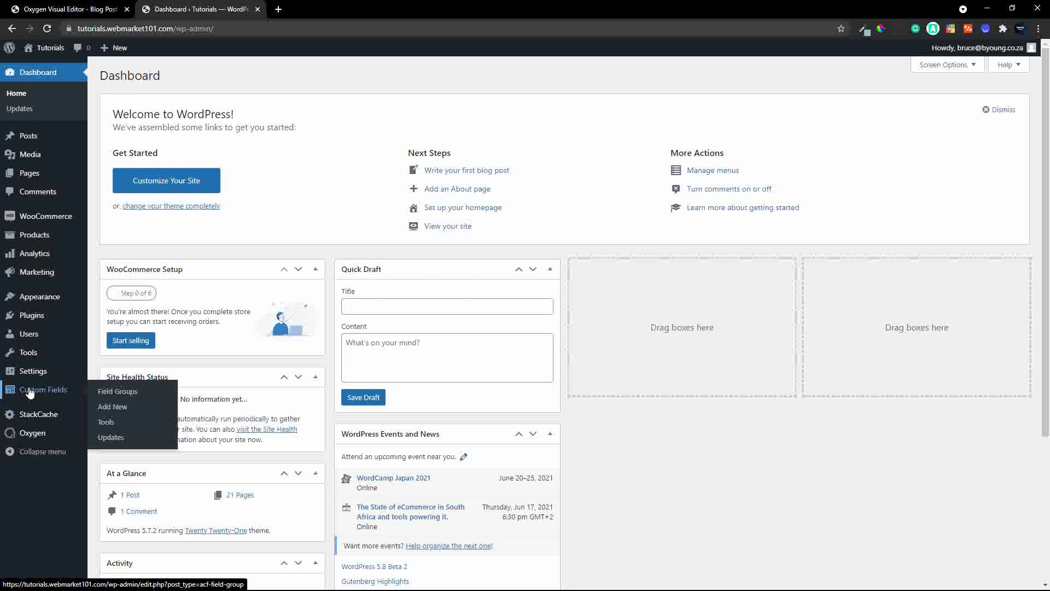
pyautogui.click(29, 389)
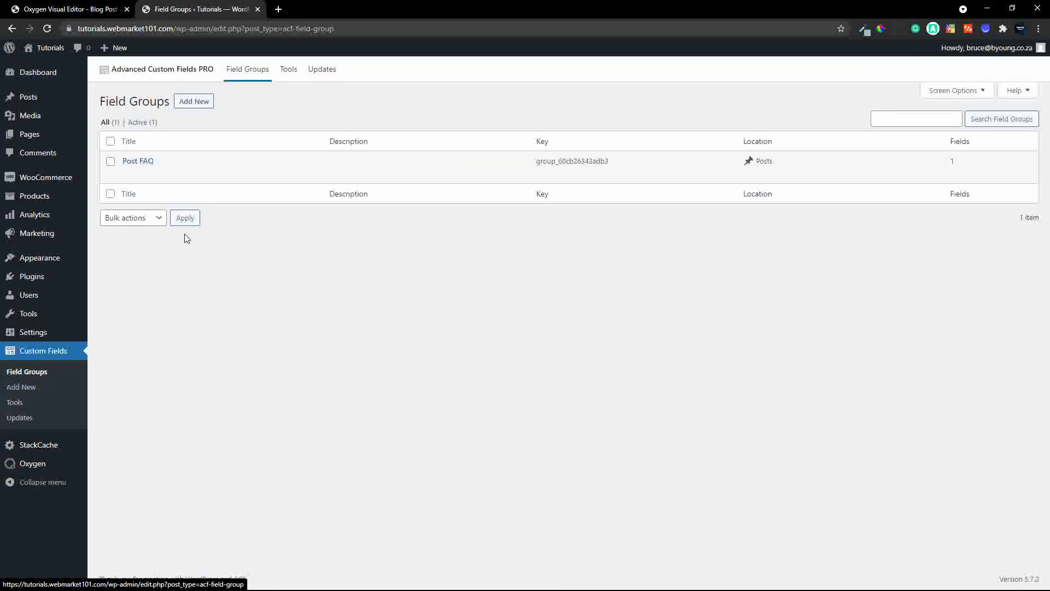
pyautogui.click(142, 162)
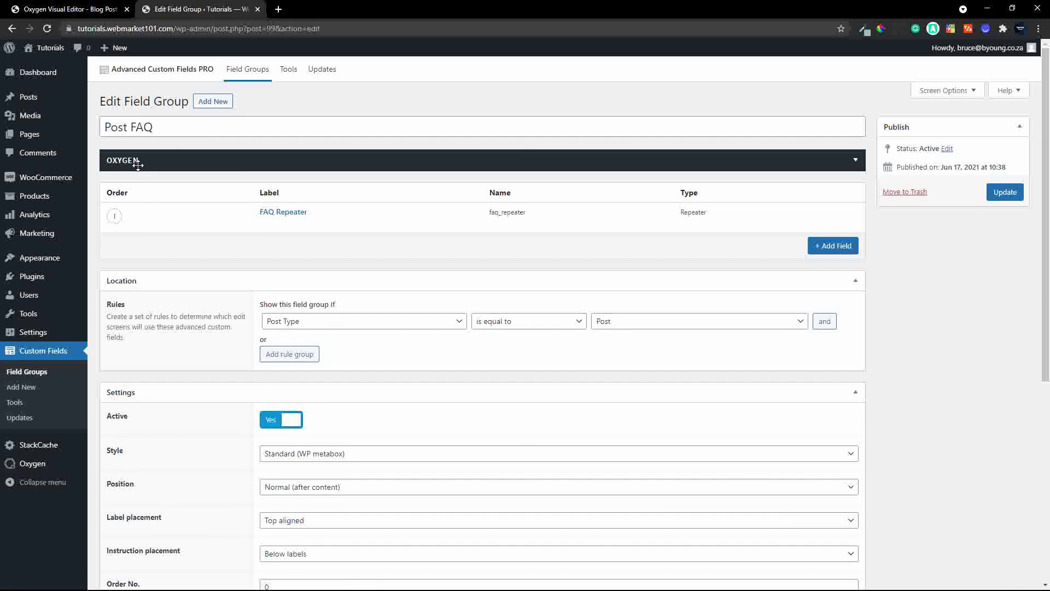
pyautogui.click(121, 13)
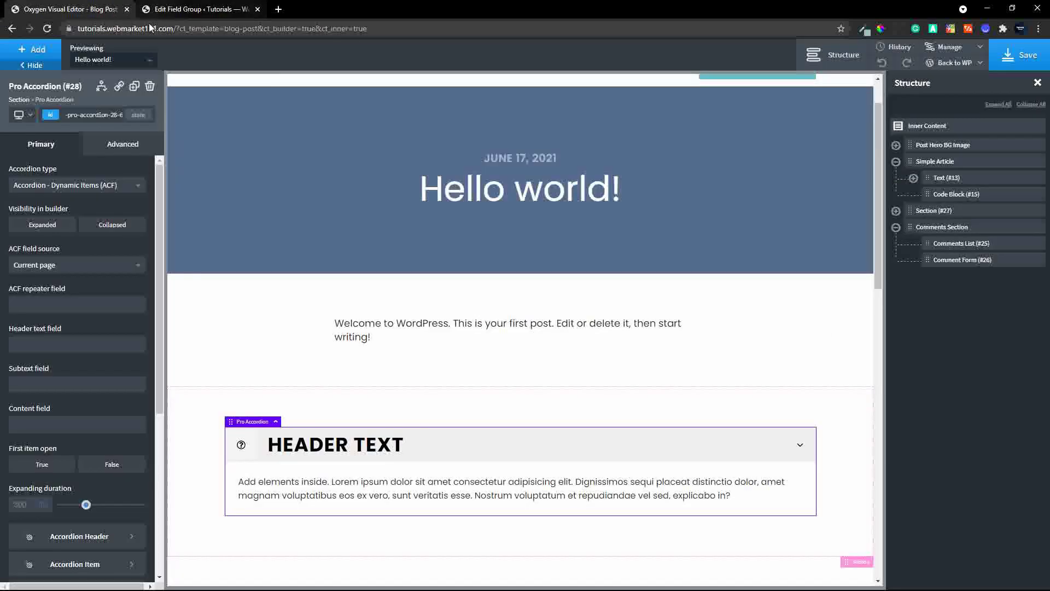
pyautogui.click(187, 11)
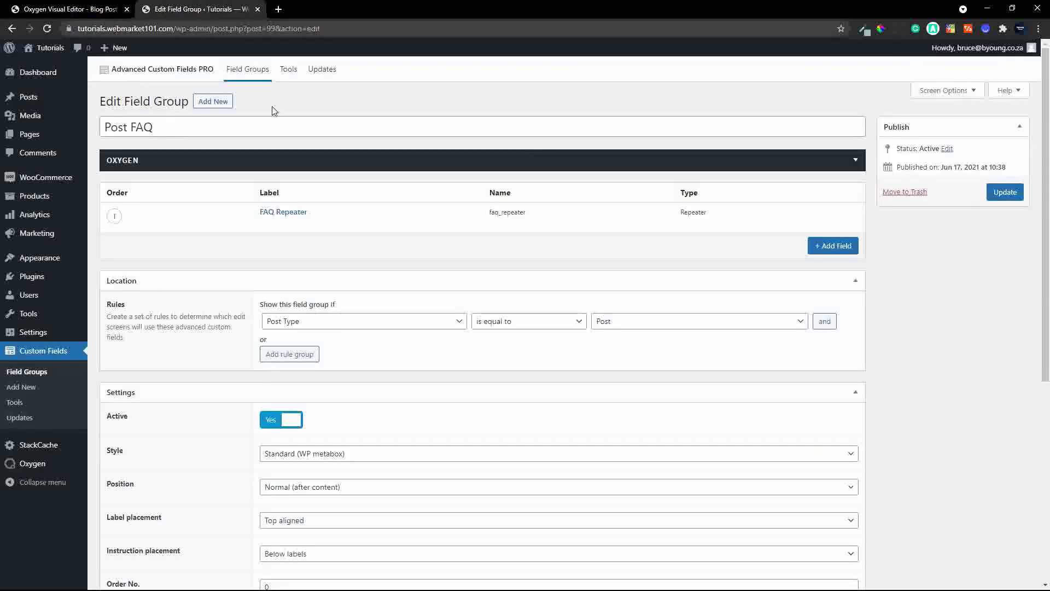
# - Copy the FAQ Repeater's field name, faq_repeater, into the Pro Accordion's ACF repeater field in the Oxygen editor
pyautogui.doubleClick(514, 212)
pyautogui.hotkey('ctrl', 'c')
pyautogui.click(72, 10)
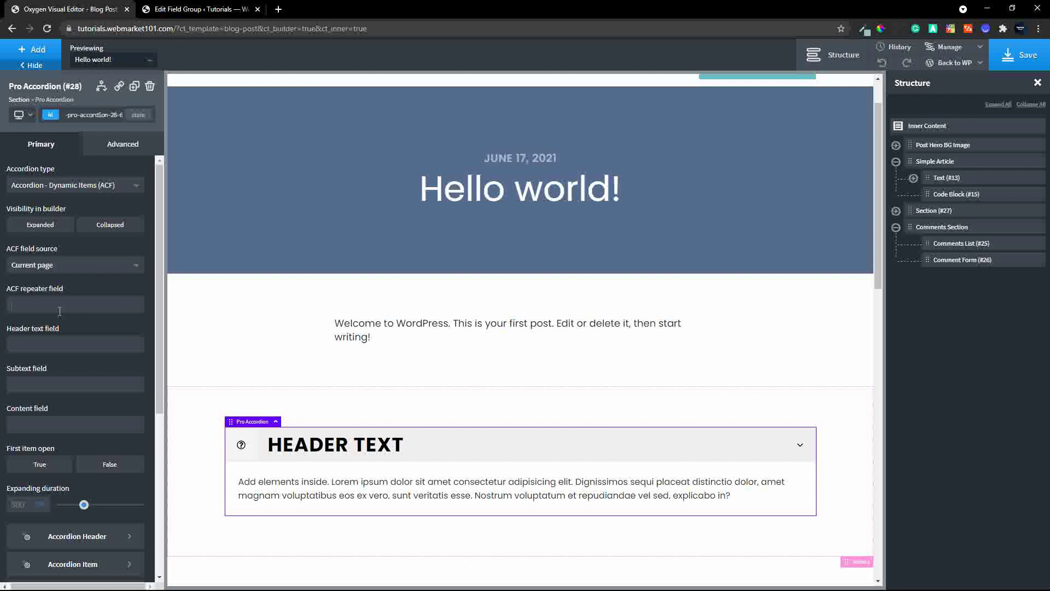
pyautogui.click(60, 306)
pyautogui.hotkey('ctrl', 'v')
# - Expand the FAQ Repeater in the field group and copy the sub field name question into the accordion's Header text field
pyautogui.click(191, 9)
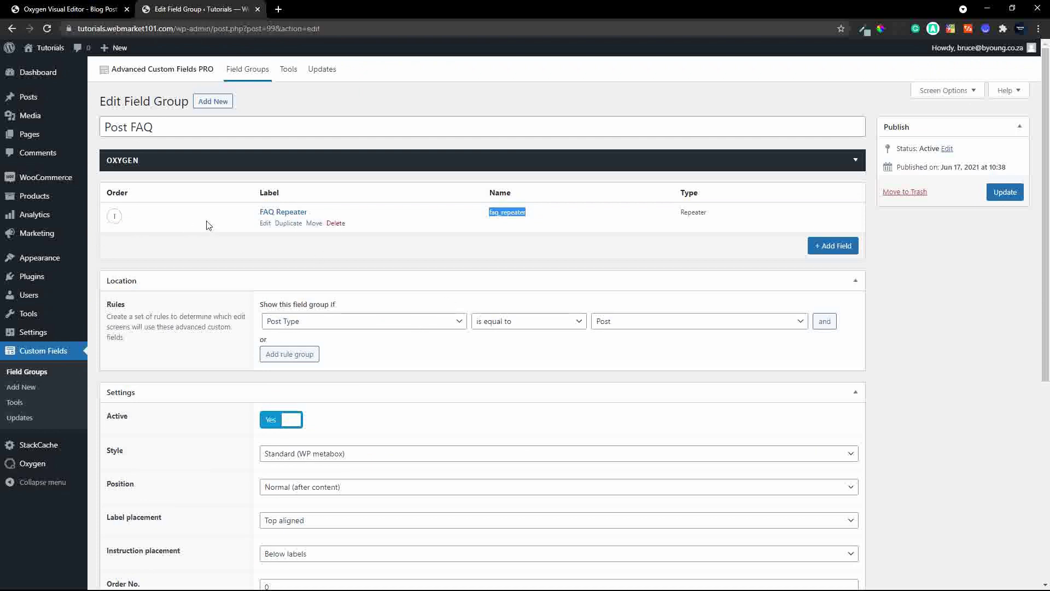
pyautogui.click(300, 217)
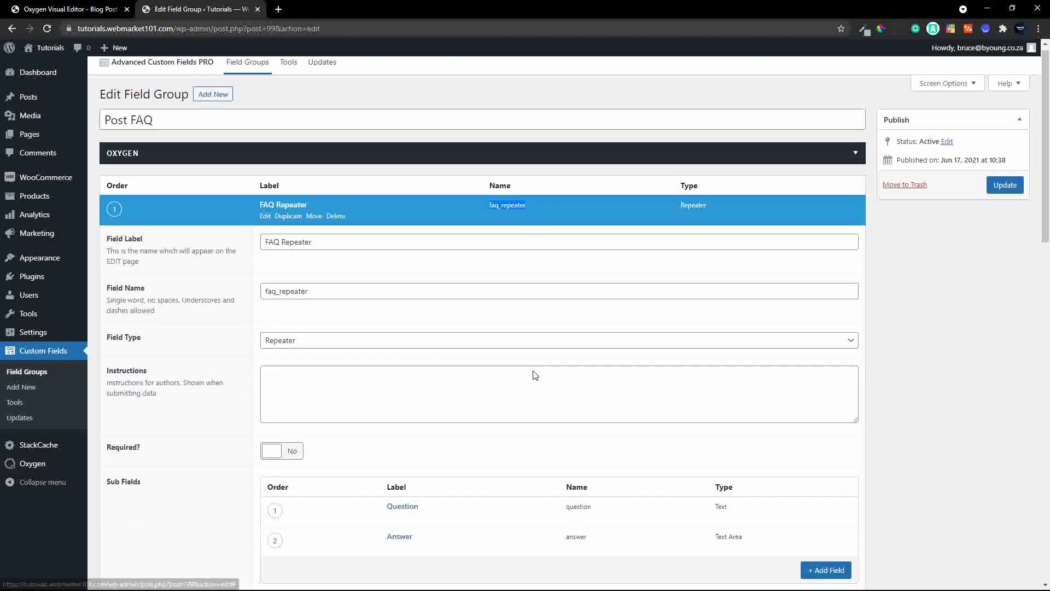
pyautogui.scroll(-2, 574, 404)
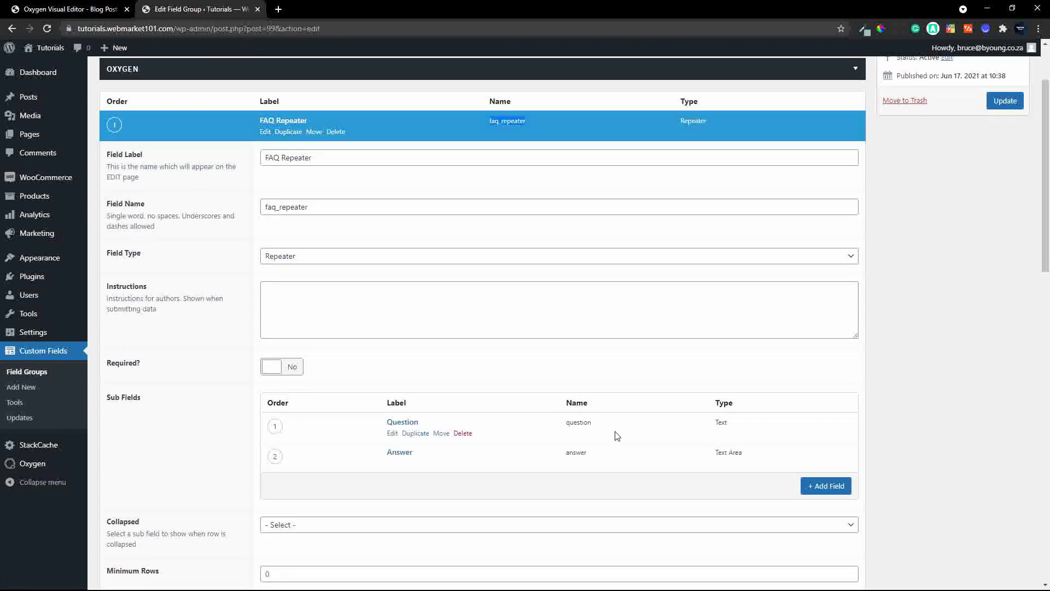
pyautogui.doubleClick(585, 422)
pyautogui.hotkey('ctrl', 'c')
pyautogui.click(45, 9)
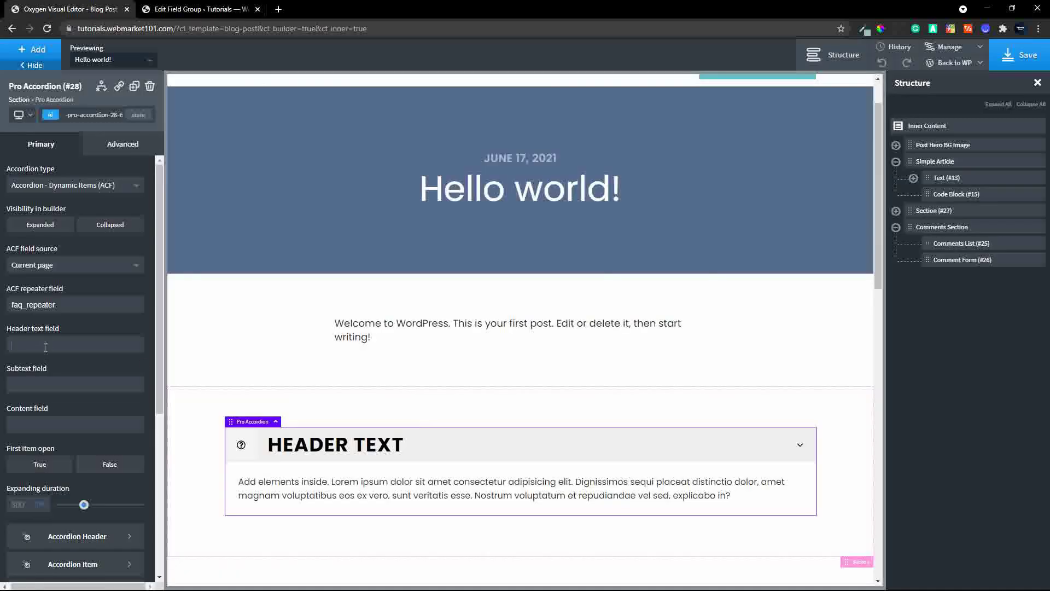
pyautogui.hotkey('ctrl', 'v')
# - Copy the sub field name answer from the FAQ Repeater into the accordion's Content field
pyautogui.click(203, 9)
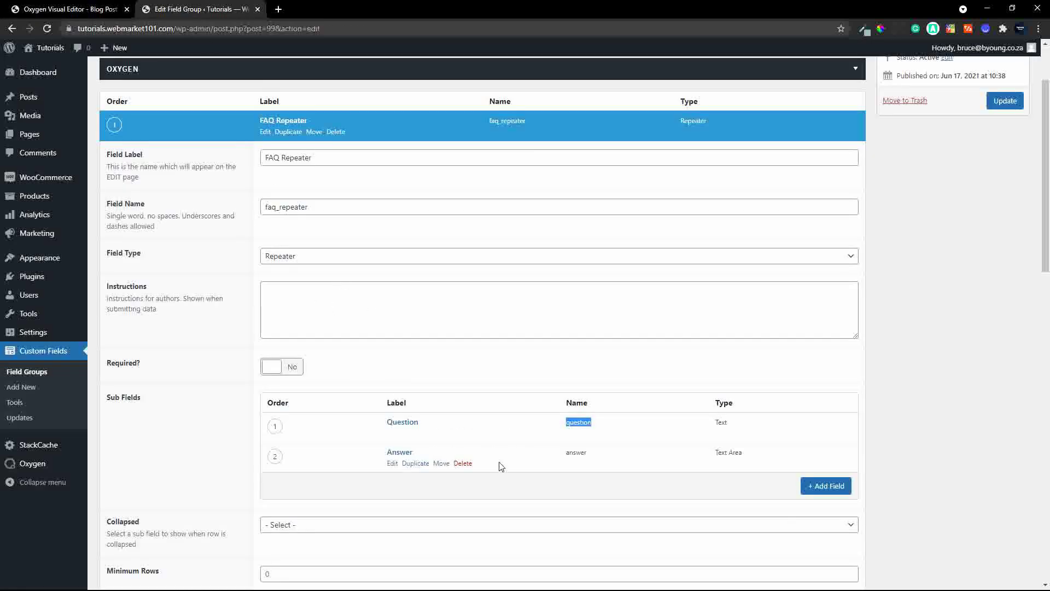
pyautogui.doubleClick(582, 454)
pyautogui.hotkey('ctrl', 'c')
pyautogui.click(70, 8)
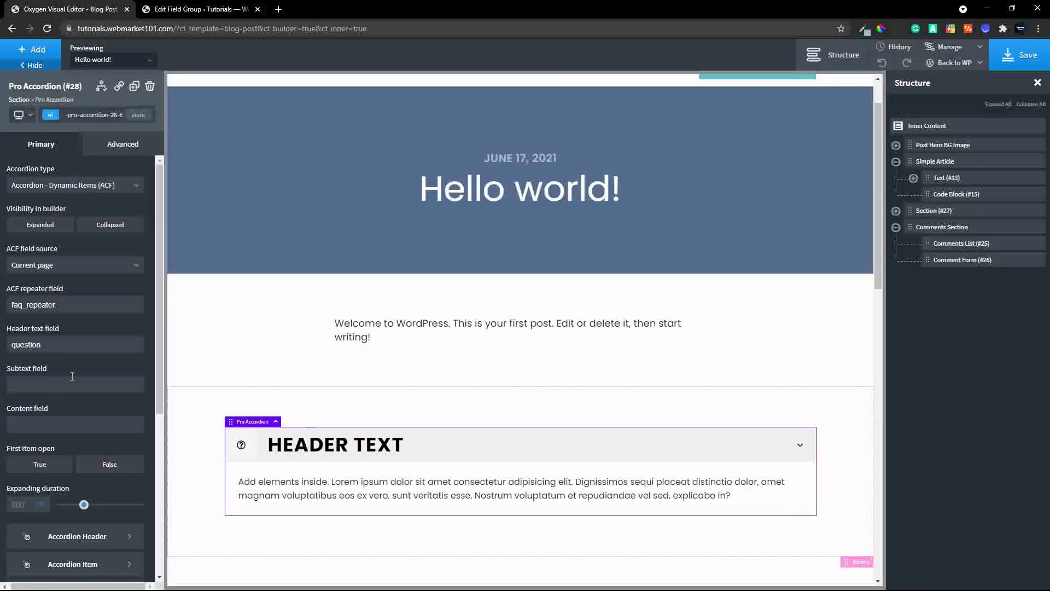
pyautogui.click(46, 431)
pyautogui.hotkey('ctrl', 'v')
# - Apply the Pro Accordion's parameters and save the Blog Post template
pyautogui.scroll(-5, 94, 445)
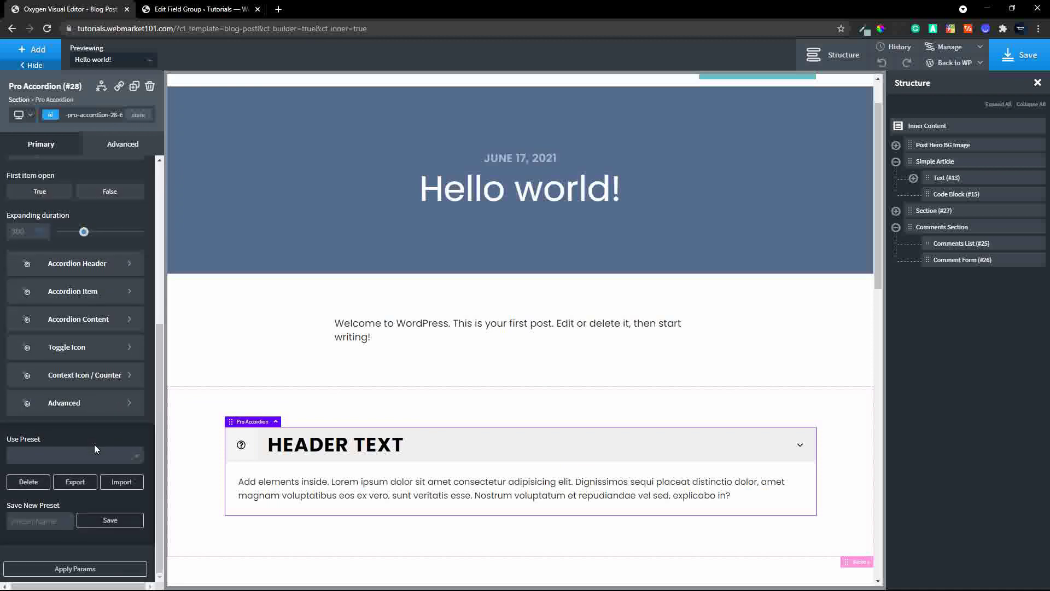
pyautogui.scroll(5, 82, 492)
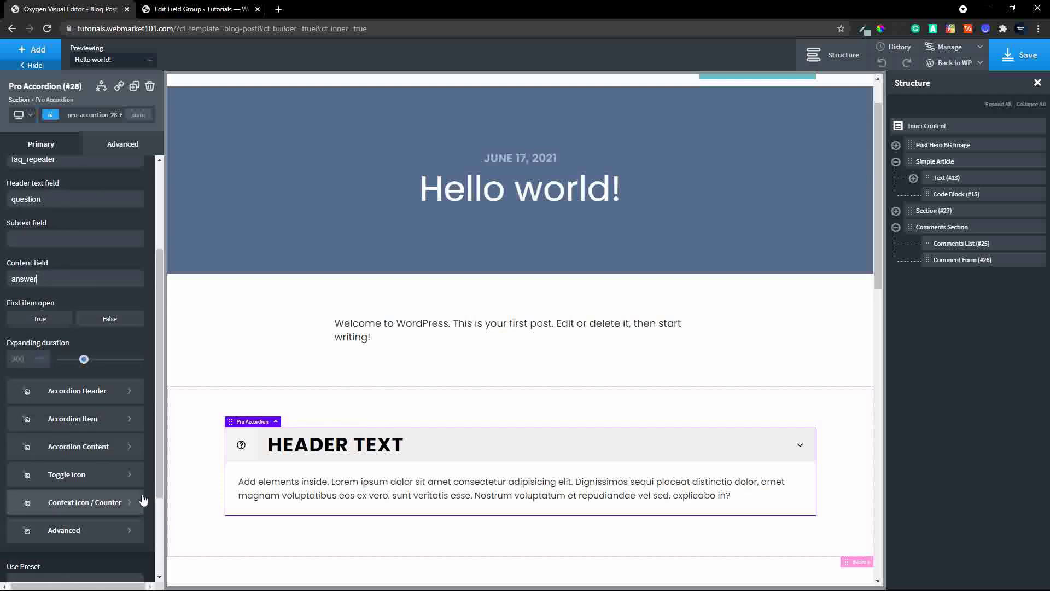
pyautogui.scroll(-5, 79, 507)
pyautogui.click(57, 575)
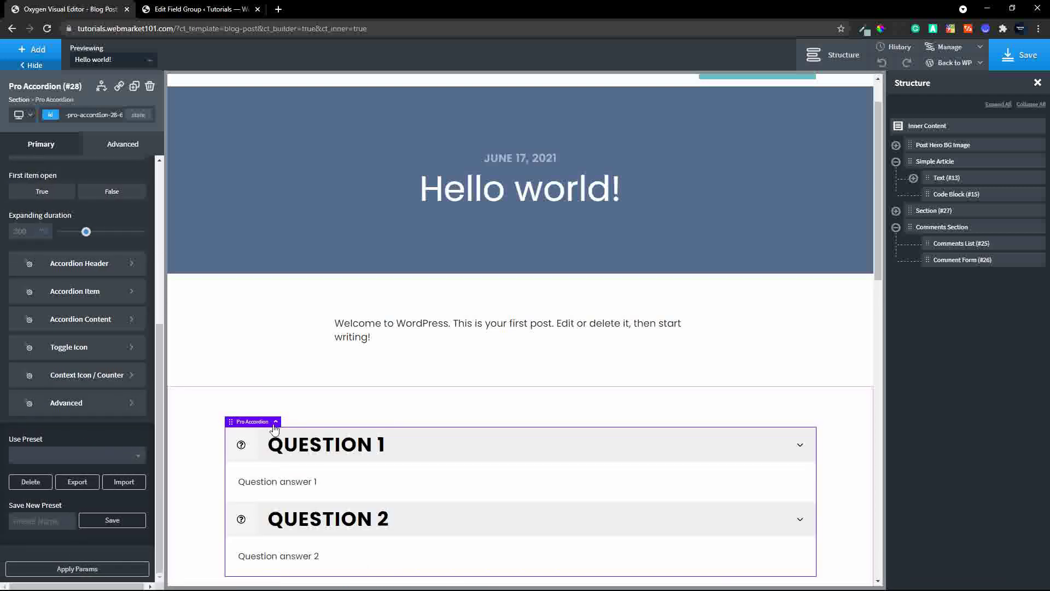
pyautogui.scroll(-2, 411, 469)
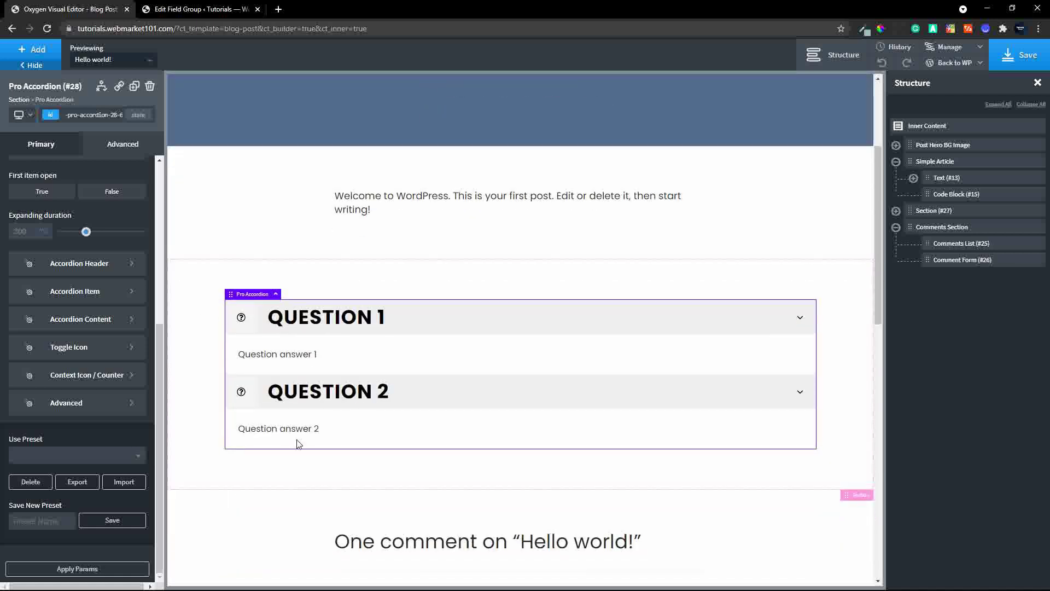
pyautogui.click(1018, 55)
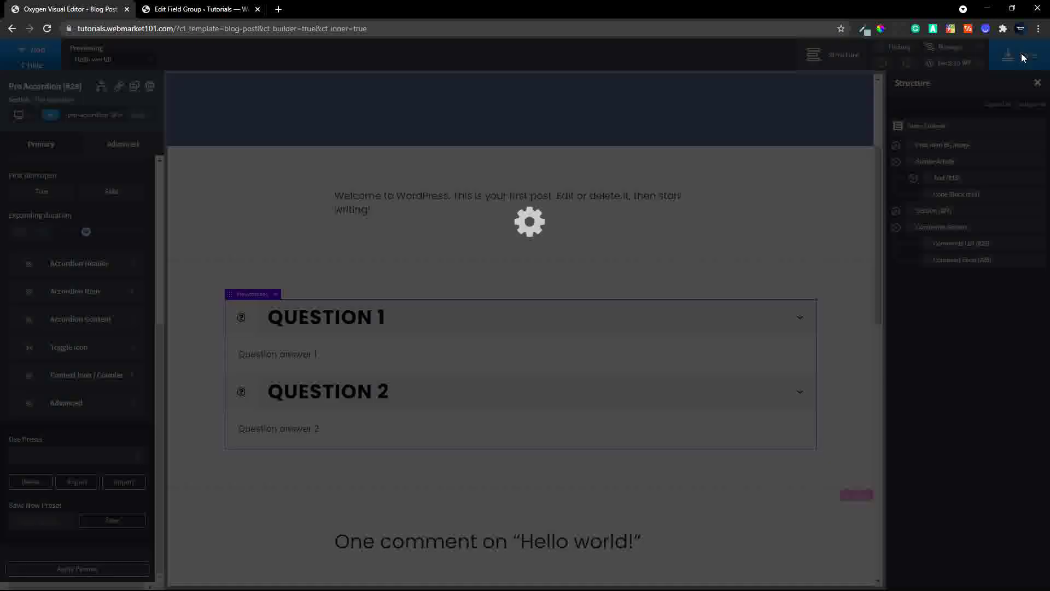
# - View the published Hello world! post from the WordPress Posts list, showing its FAQ section on the front end
pyautogui.click(198, 11)
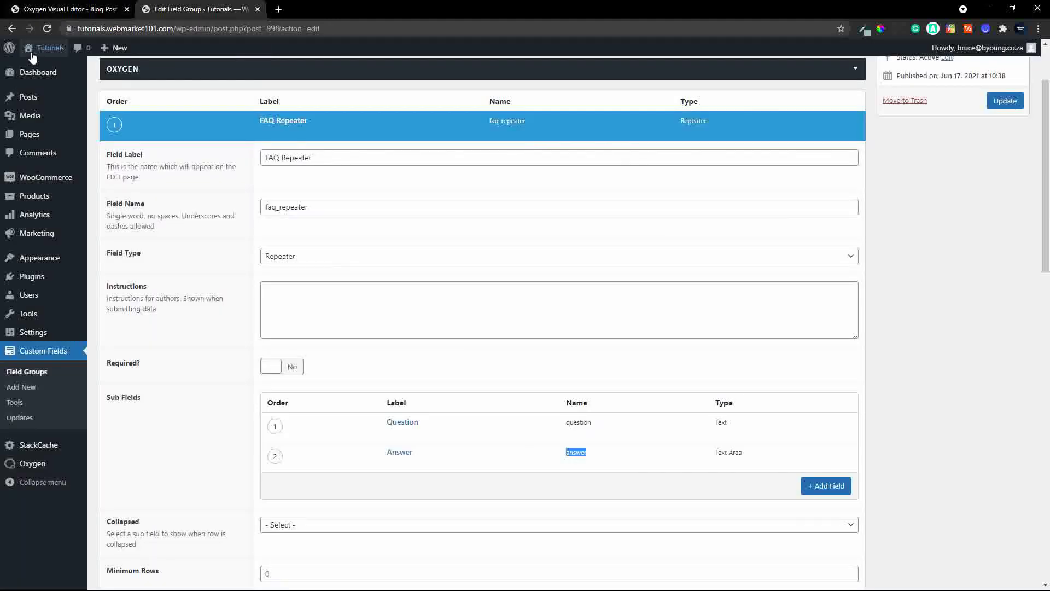
pyautogui.click(30, 100)
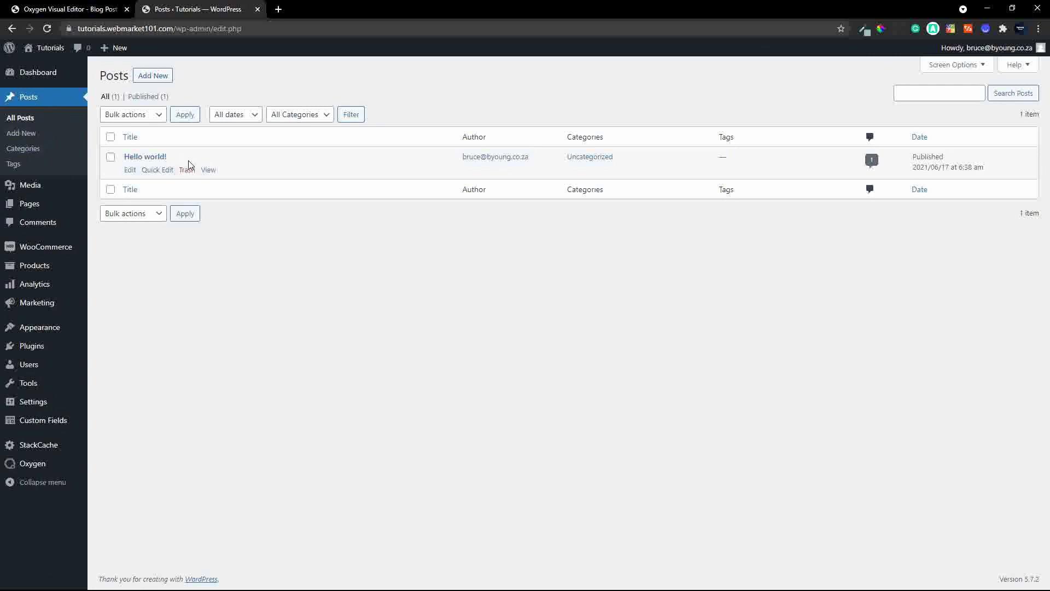
pyautogui.click(208, 171)
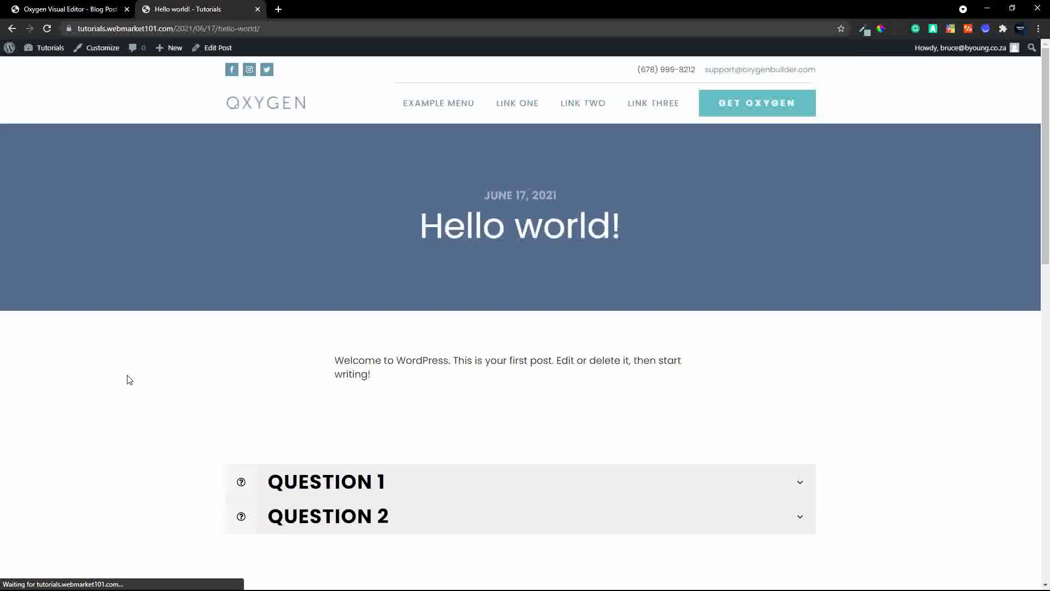
pyautogui.scroll(-5, 126, 377)
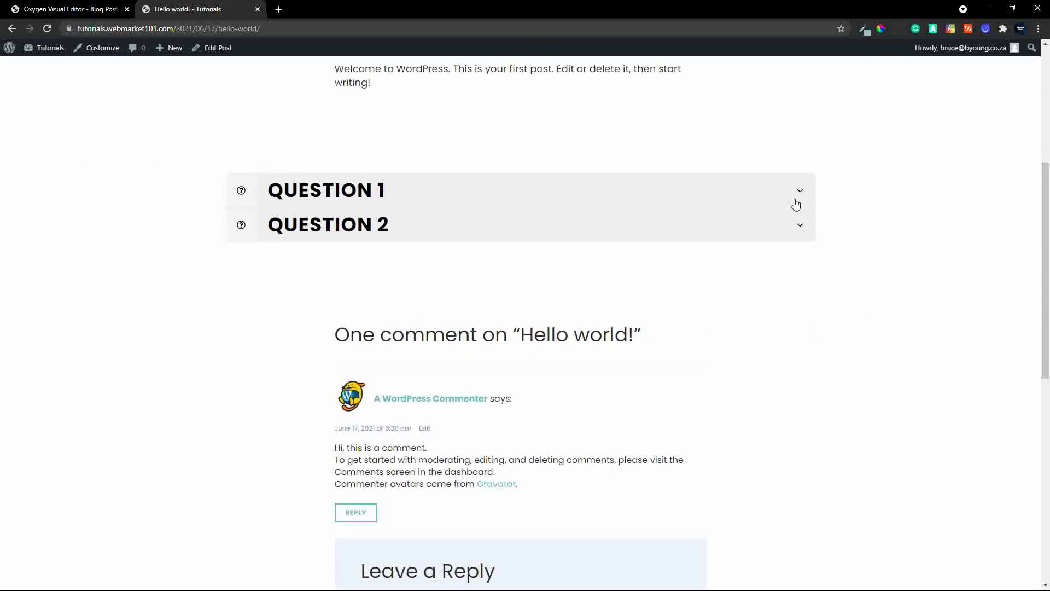
# - Test the FAQ accordion on the post by alternately expanding Question 1 and Question 2
pyautogui.click(800, 204)
pyautogui.click(791, 269)
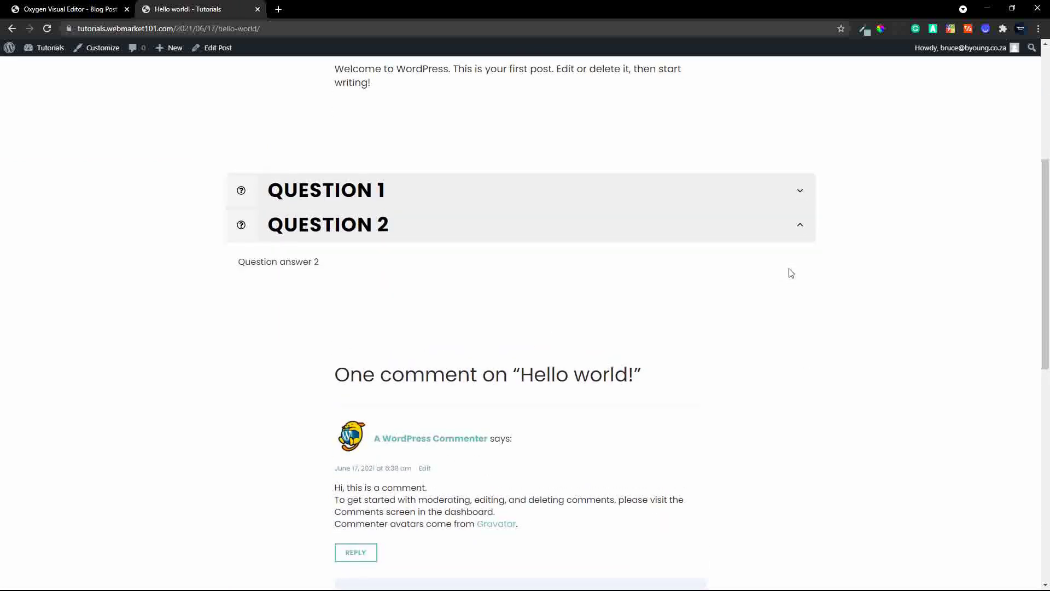
pyautogui.click(789, 198)
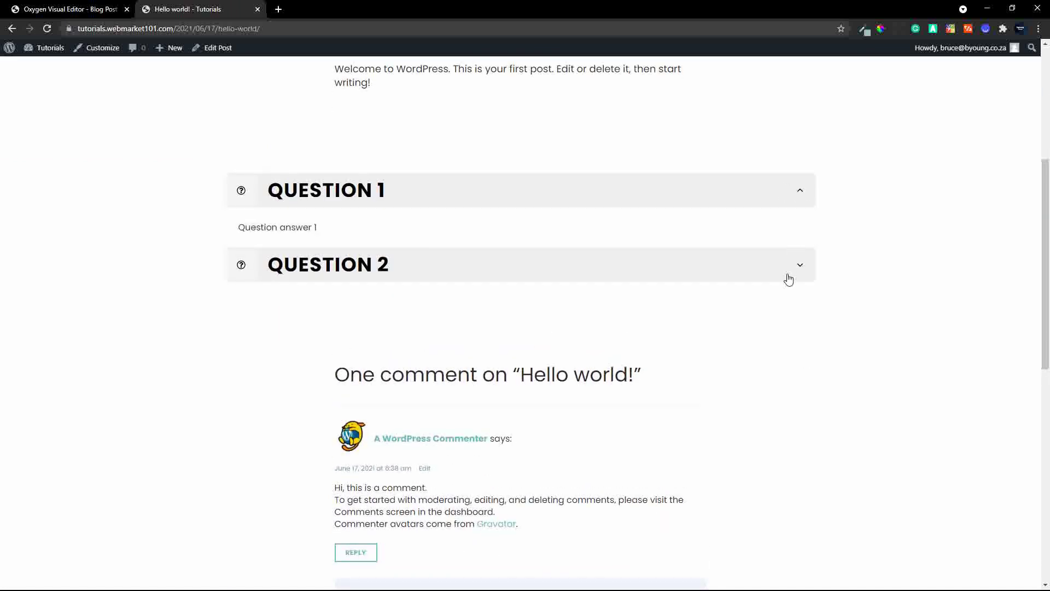
pyautogui.click(788, 274)
pyautogui.click(786, 201)
pyautogui.click(801, 273)
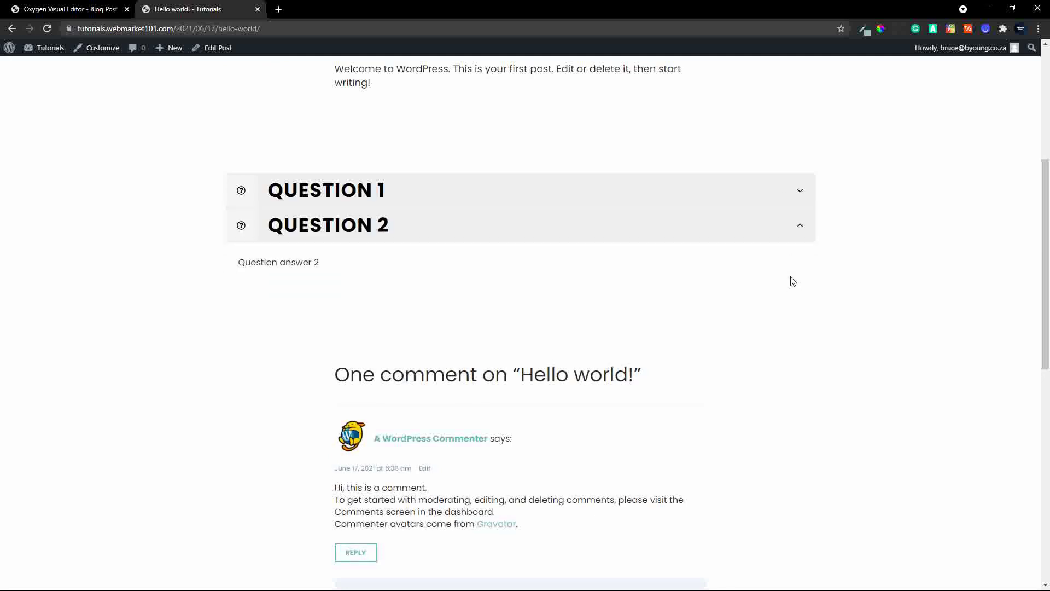
# - Return to the Oxygen editor, try the Pro Accordion's Collapsed builder visibility and set it to Expanded
pyautogui.click(65, 11)
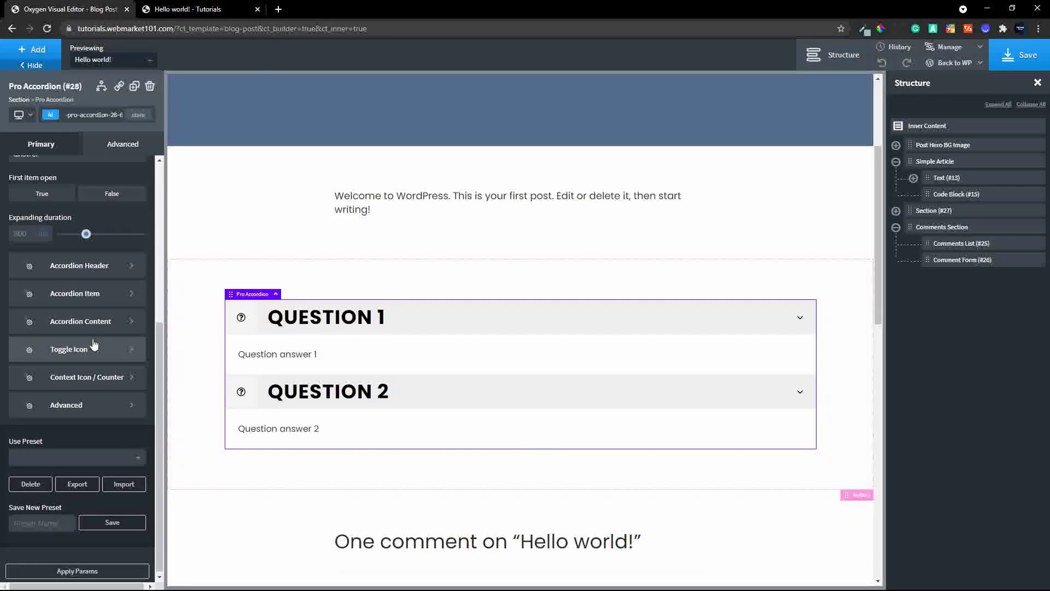
pyautogui.scroll(2, 94, 344)
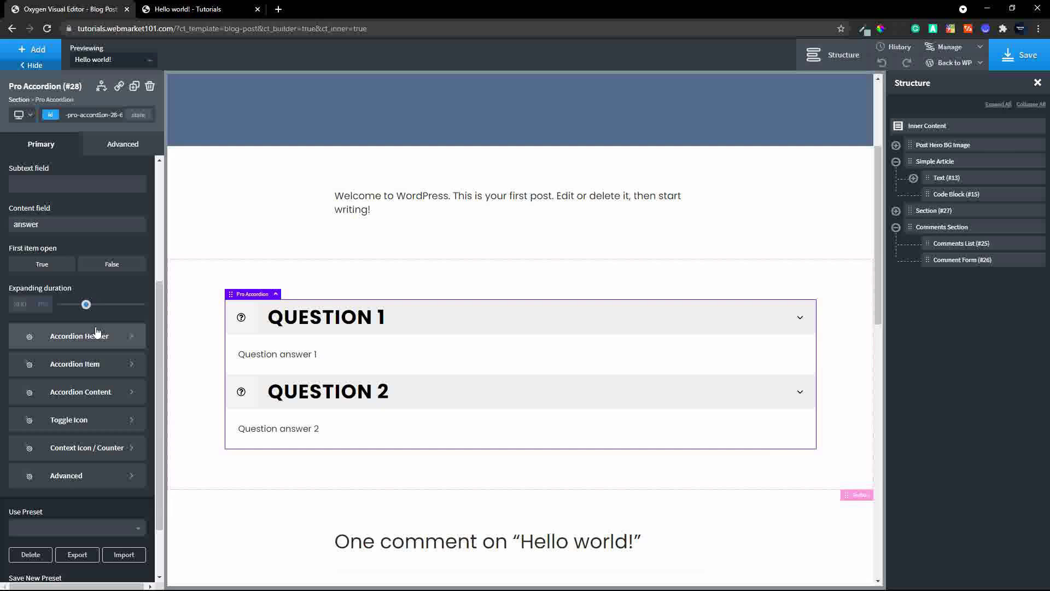
pyautogui.scroll(4, 97, 330)
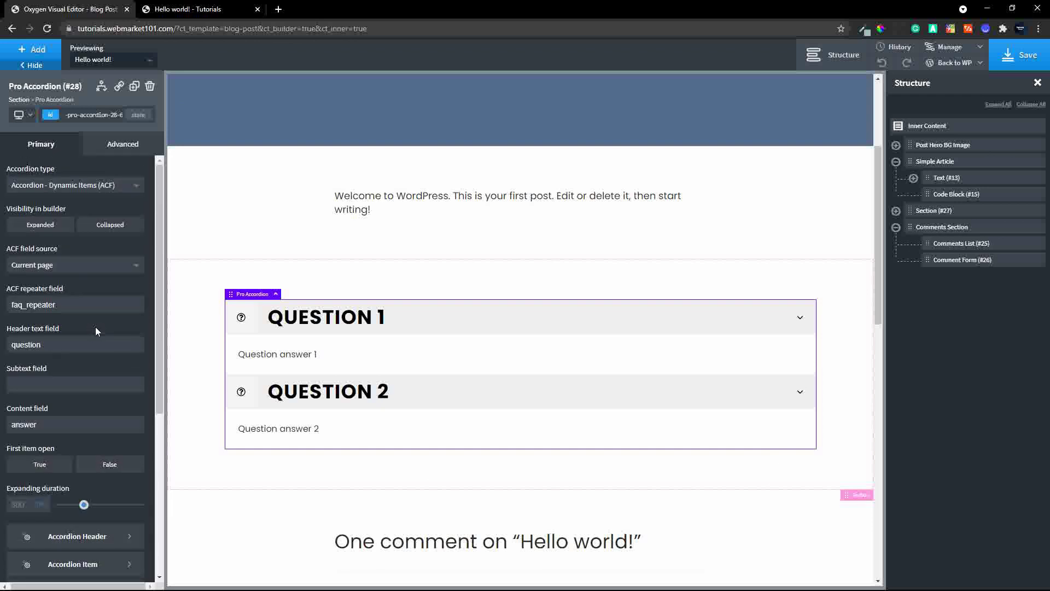
pyautogui.click(98, 229)
pyautogui.click(58, 230)
# - Set the Pro Accordion's First item open option to True, save the template and check the Hello world! post
pyautogui.scroll(-4, 81, 372)
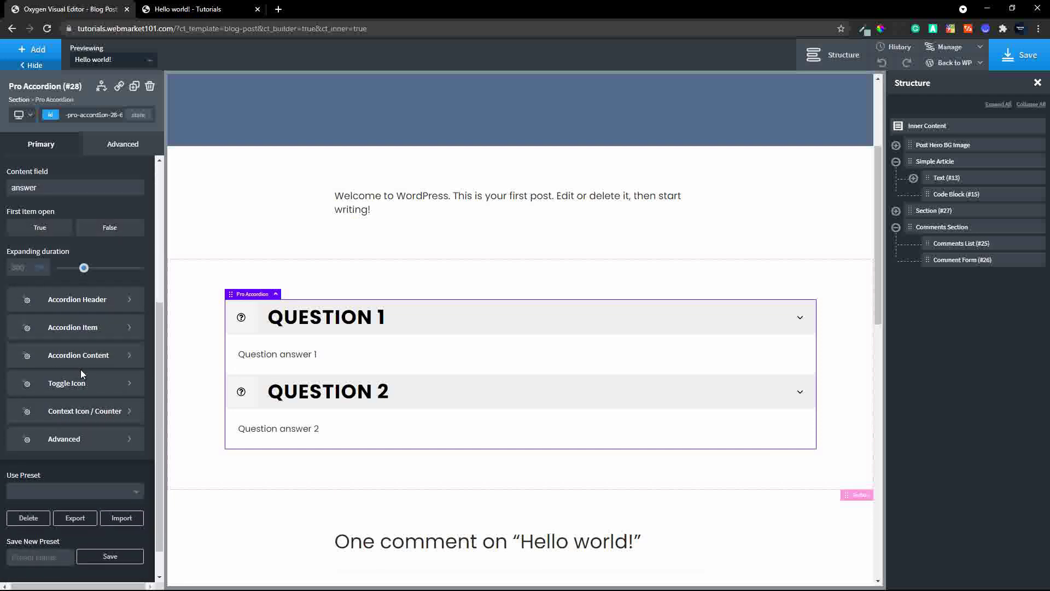
pyautogui.click(47, 230)
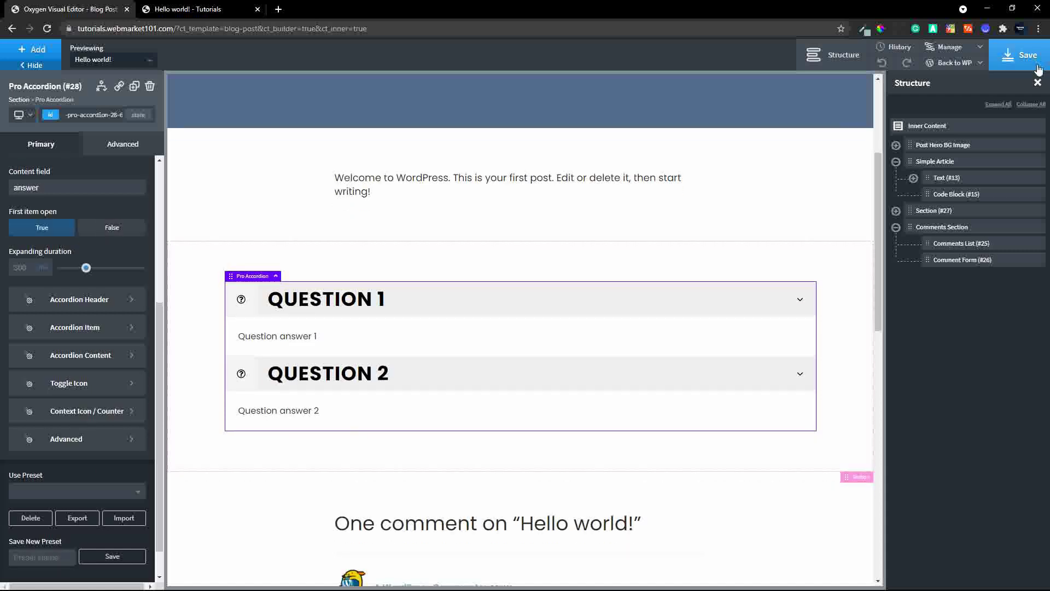
pyautogui.click(1037, 64)
pyautogui.click(189, 9)
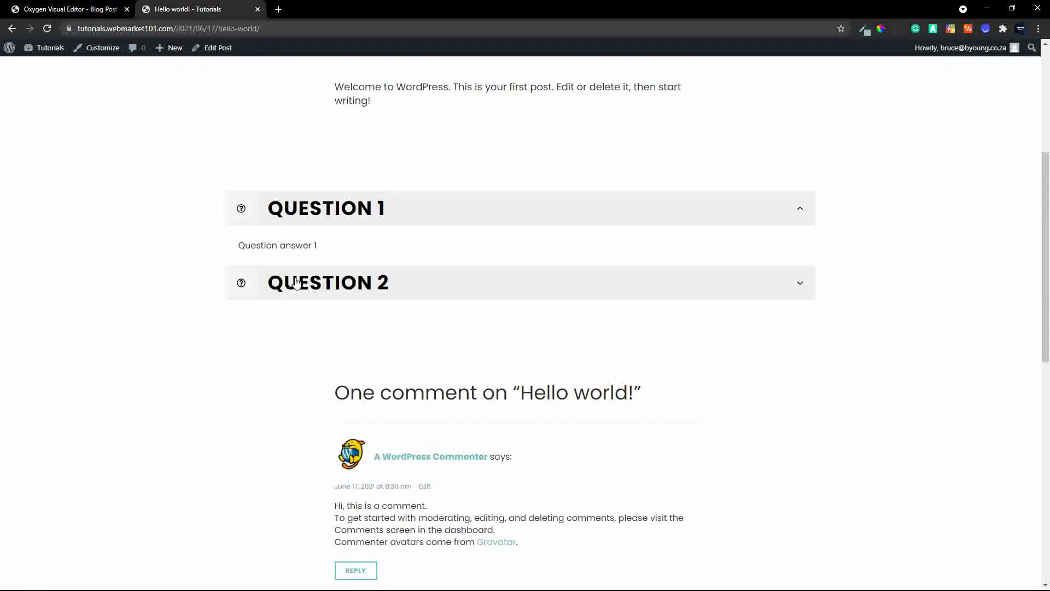
# - Return to the Oxygen editor and examine the Pro Accordion's Accordion Header and Accordion Item settings
pyautogui.click(60, 12)
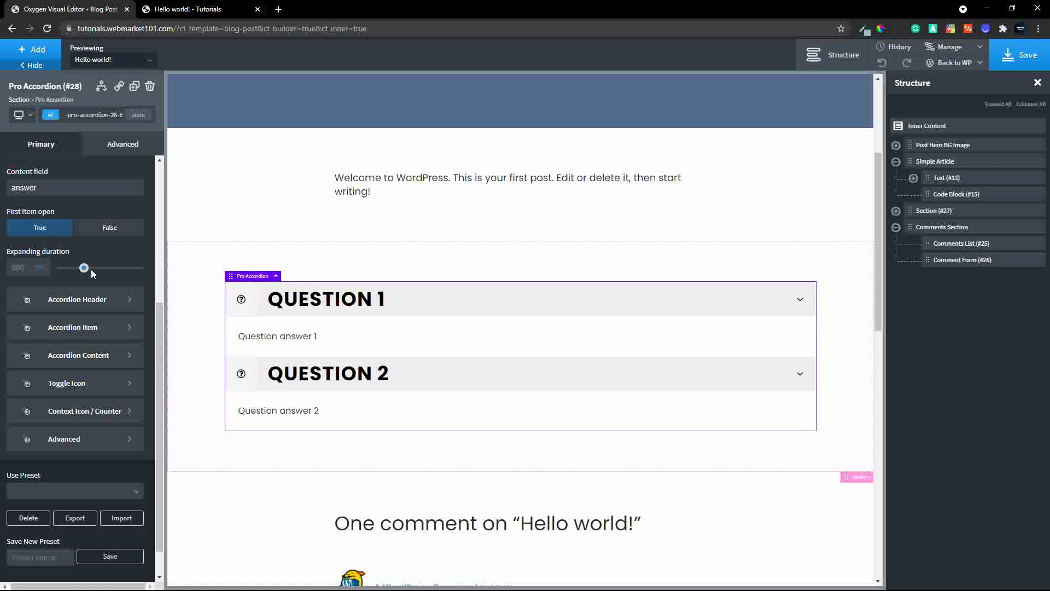
pyautogui.click(94, 300)
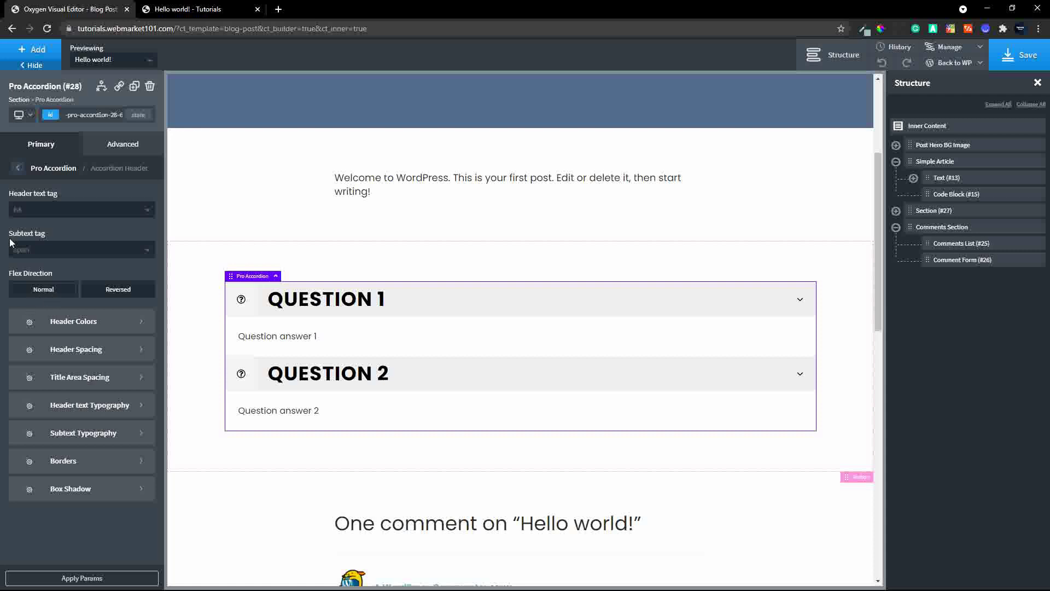
pyautogui.click(21, 172)
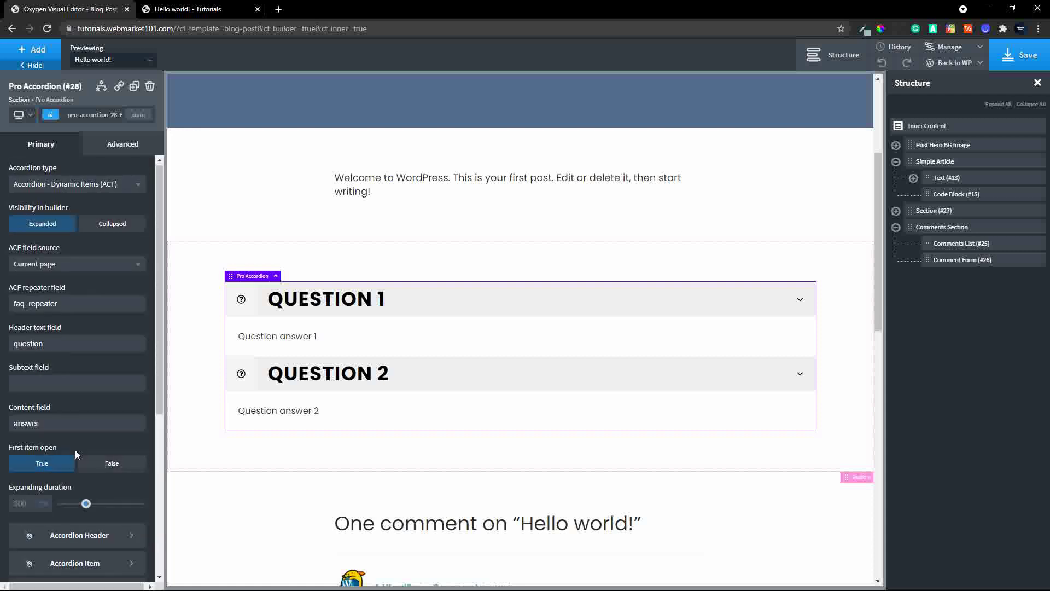
pyautogui.scroll(-5, 74, 449)
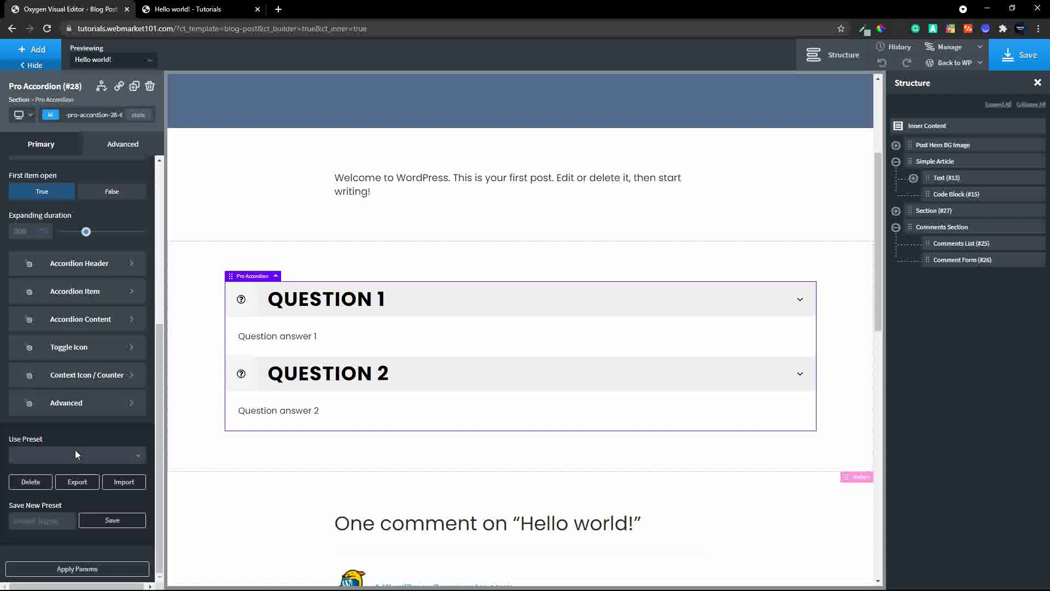
pyautogui.click(85, 293)
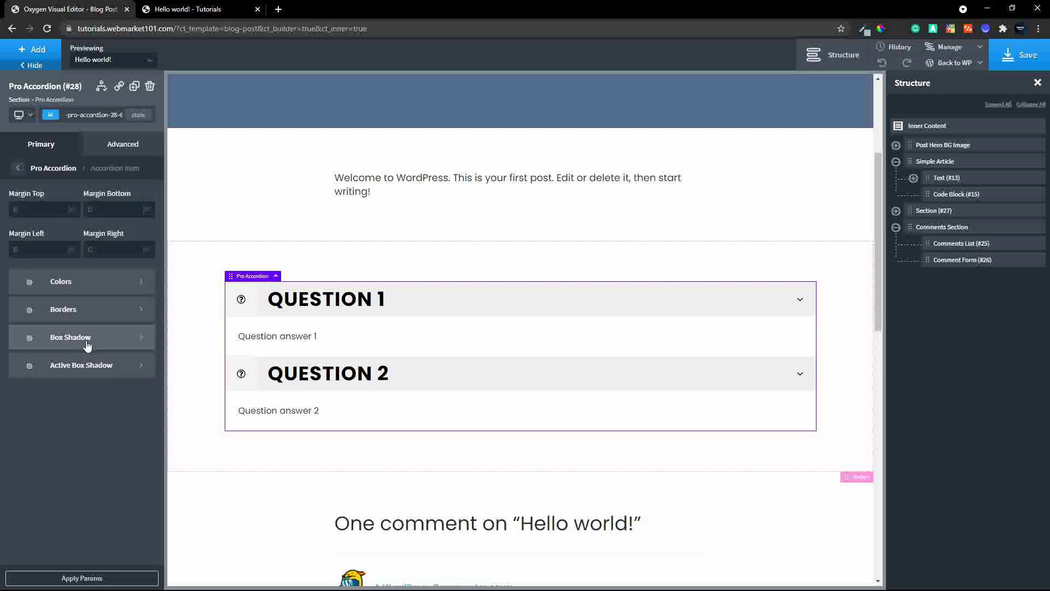
pyautogui.click(18, 168)
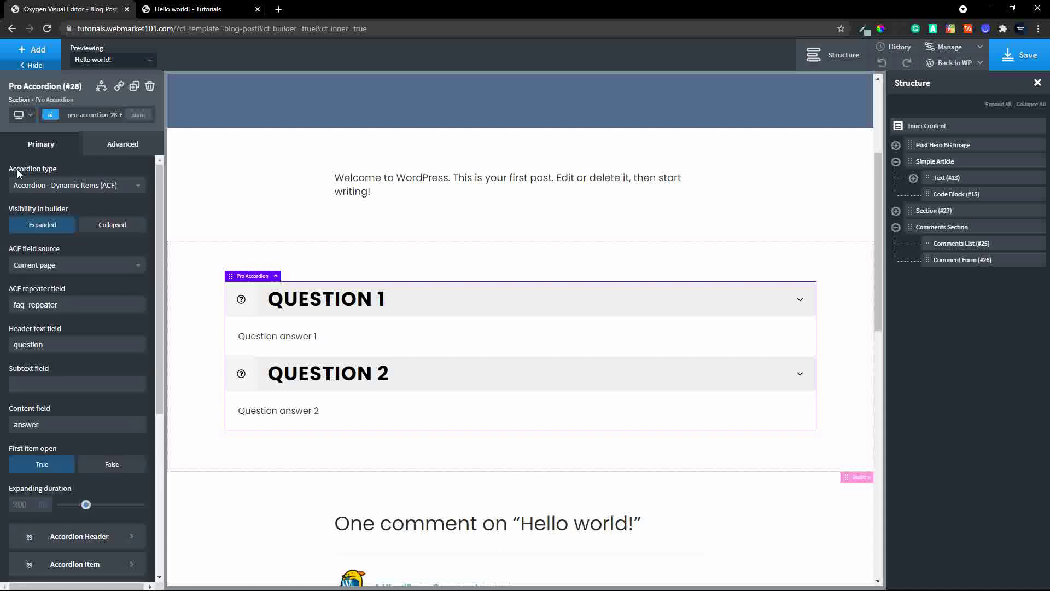
pyautogui.scroll(-5, 114, 390)
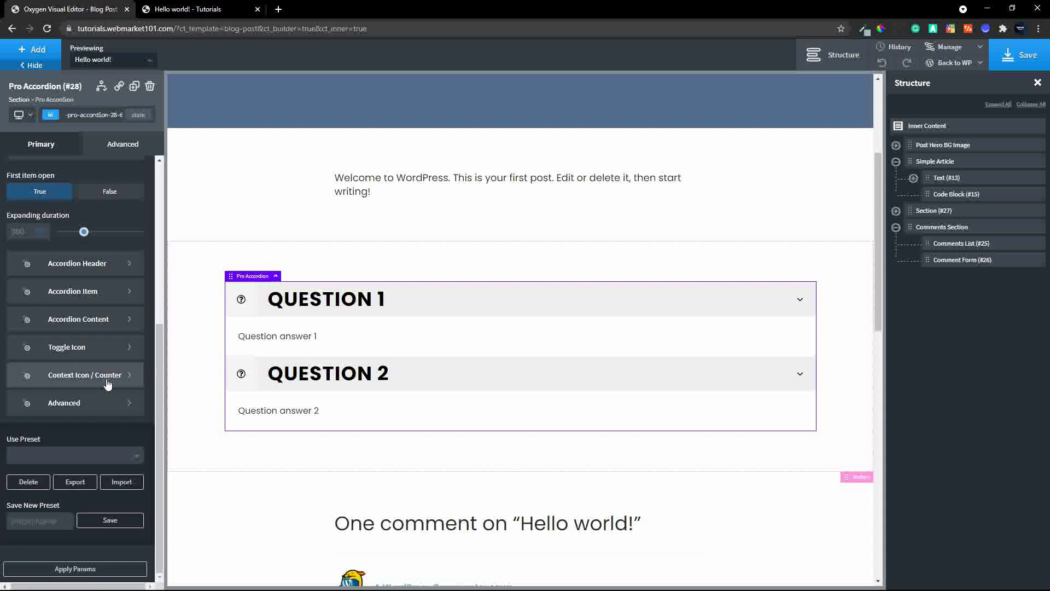
# - Change the accordion's toggle icon to the Font Awesome plus-circle icon, trying the plain plus first, and apply the parameters
pyautogui.click(58, 350)
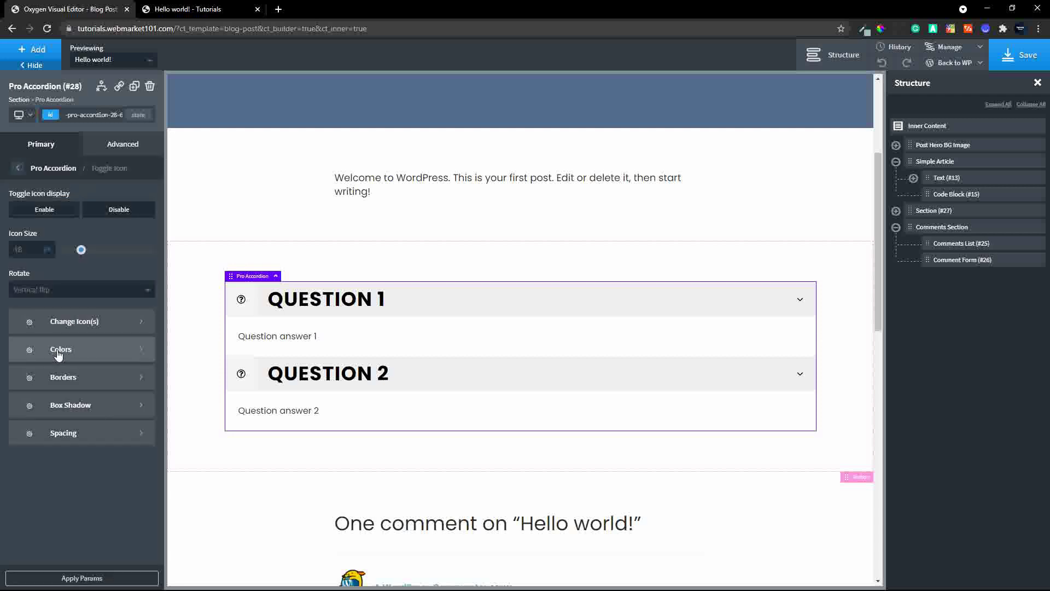
pyautogui.click(132, 329)
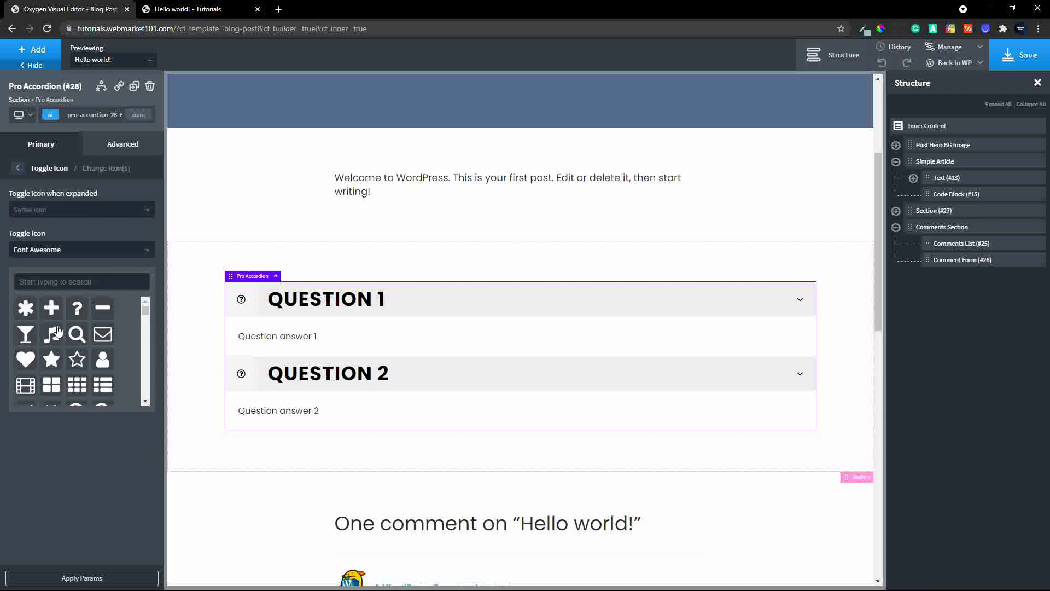
pyautogui.write('plus')
pyautogui.click(73, 579)
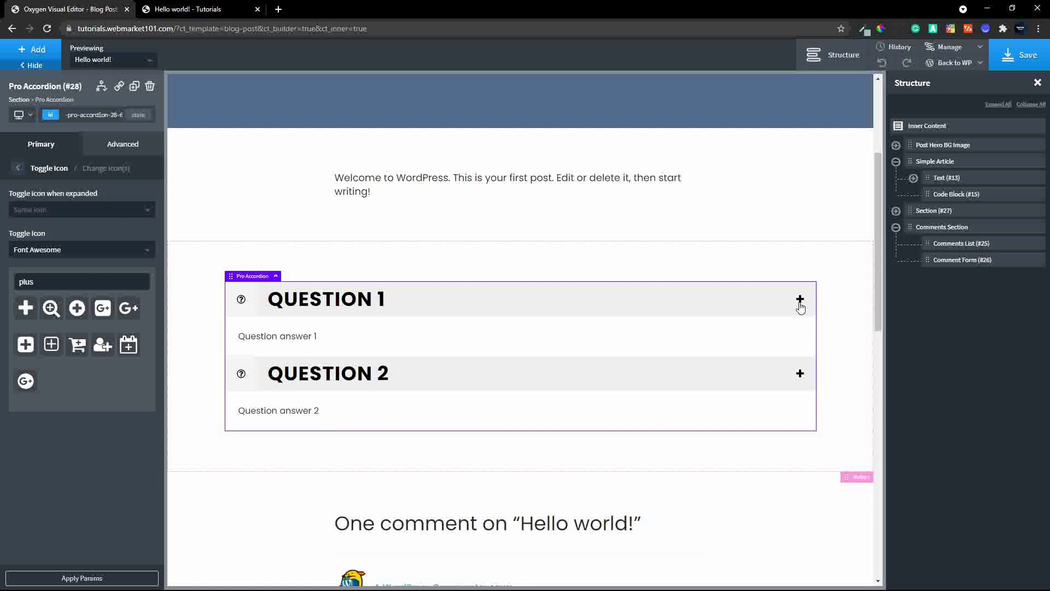
pyautogui.write('-circle')
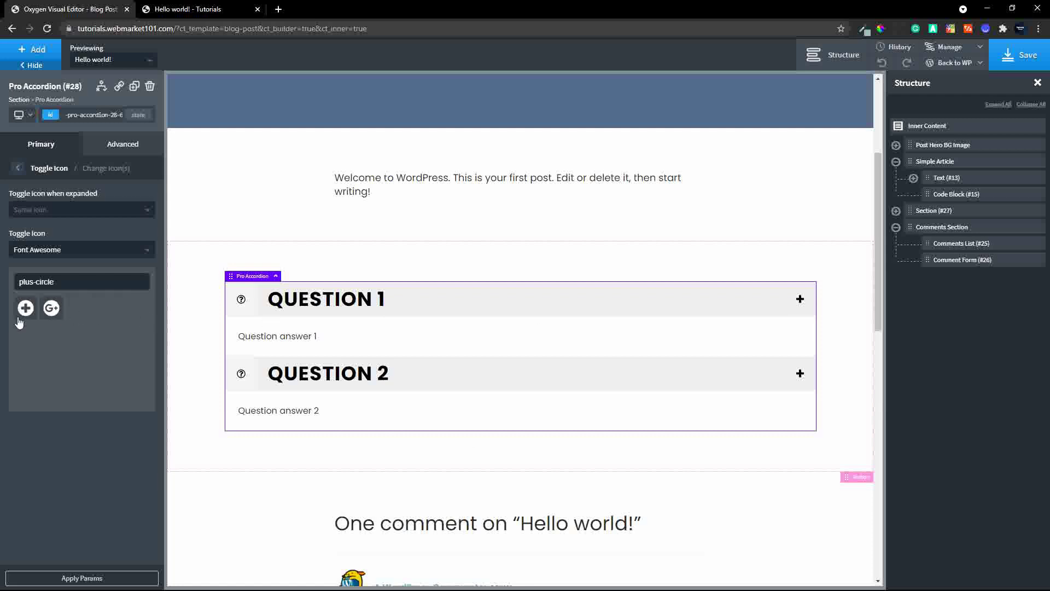
pyautogui.click(74, 579)
# - Set the expanded toggle icon option to Switch icons with minus as the close icon, then apply and save the template
pyautogui.click(45, 211)
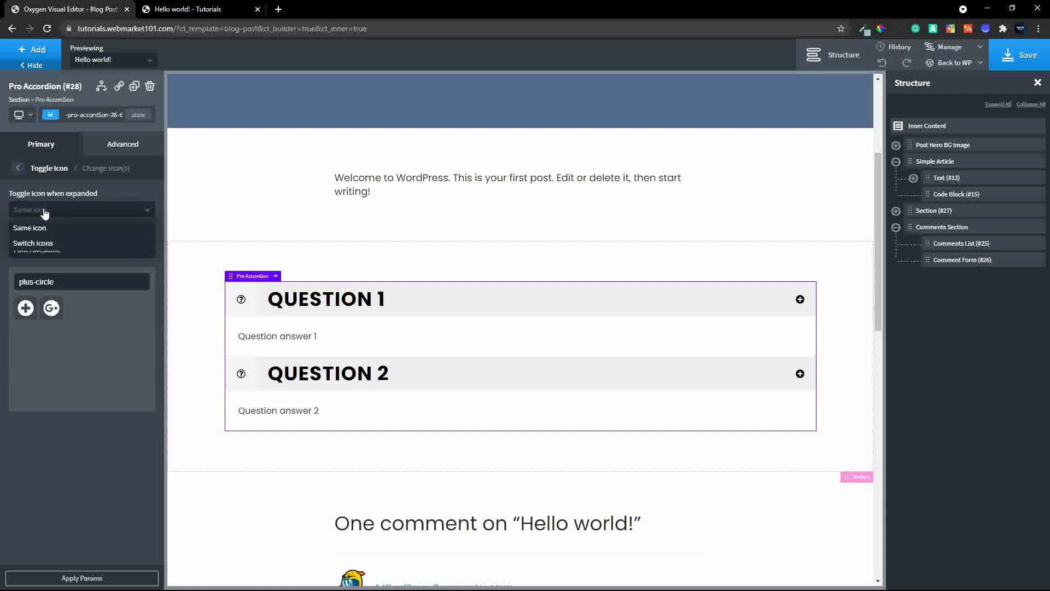
pyautogui.click(41, 245)
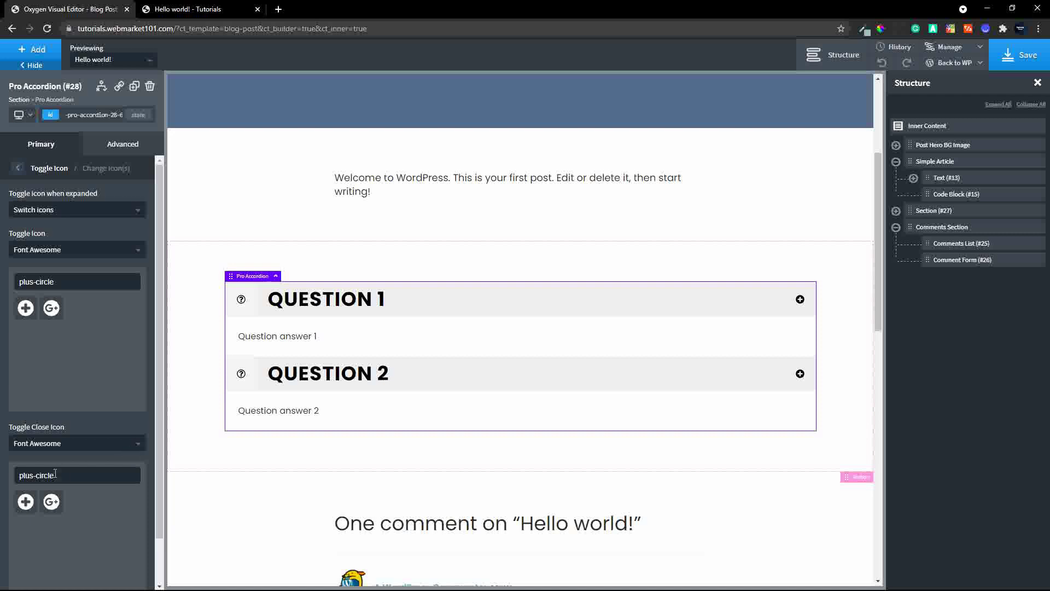
pyautogui.moveTo(56, 476); pyautogui.dragTo(2, 475)
pyautogui.press('BackSpace')
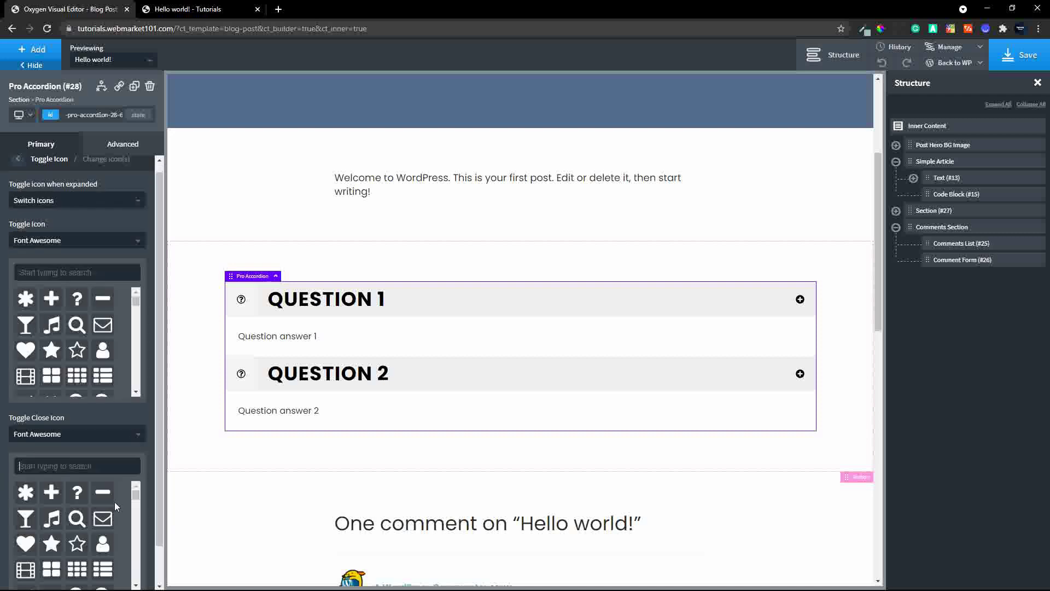
pyautogui.scroll(-1, 114, 501)
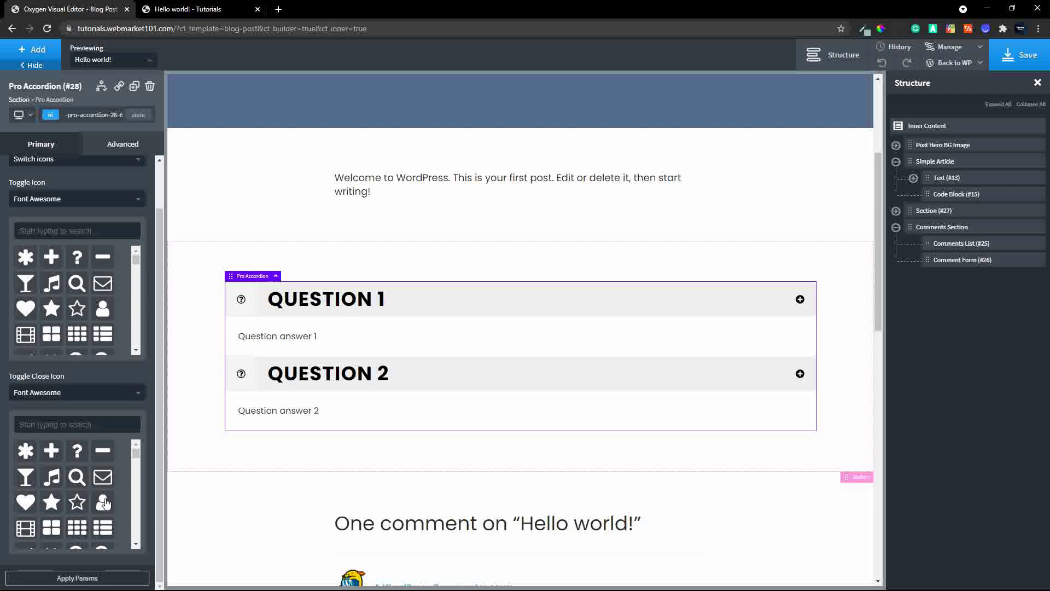
pyautogui.click(103, 451)
pyautogui.click(70, 576)
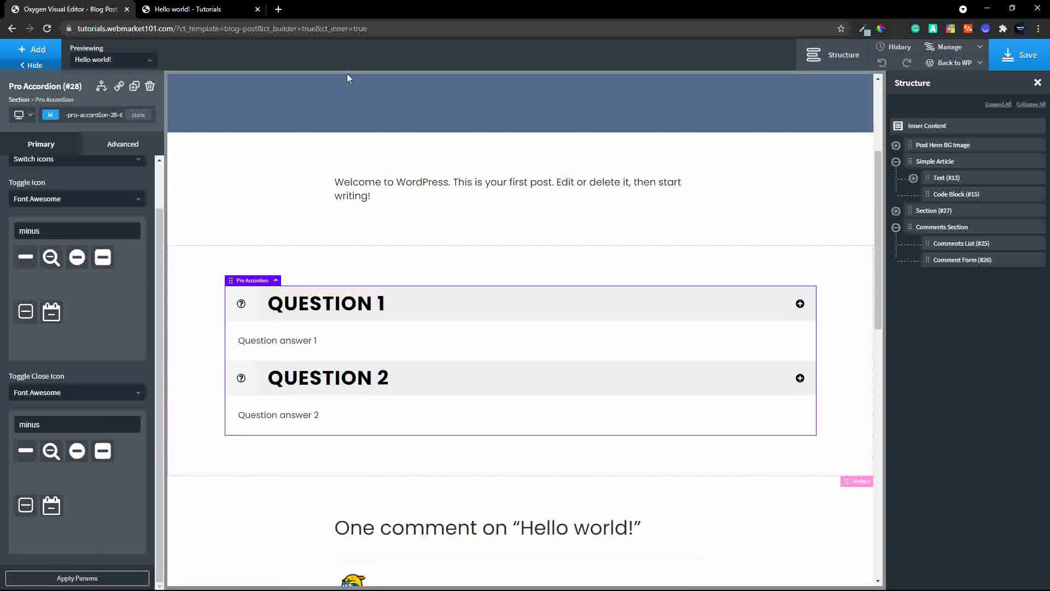
pyautogui.click(1037, 53)
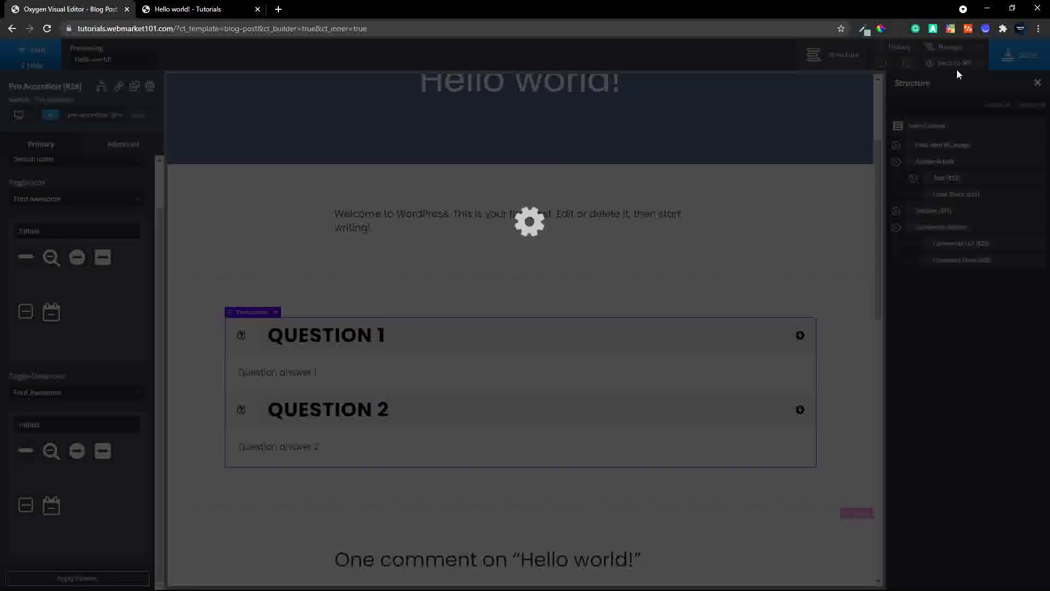
# - Reload the Hello world! post, test the toggle icons on both FAQ items, and return to the Oxygen editor
pyautogui.click(193, 11)
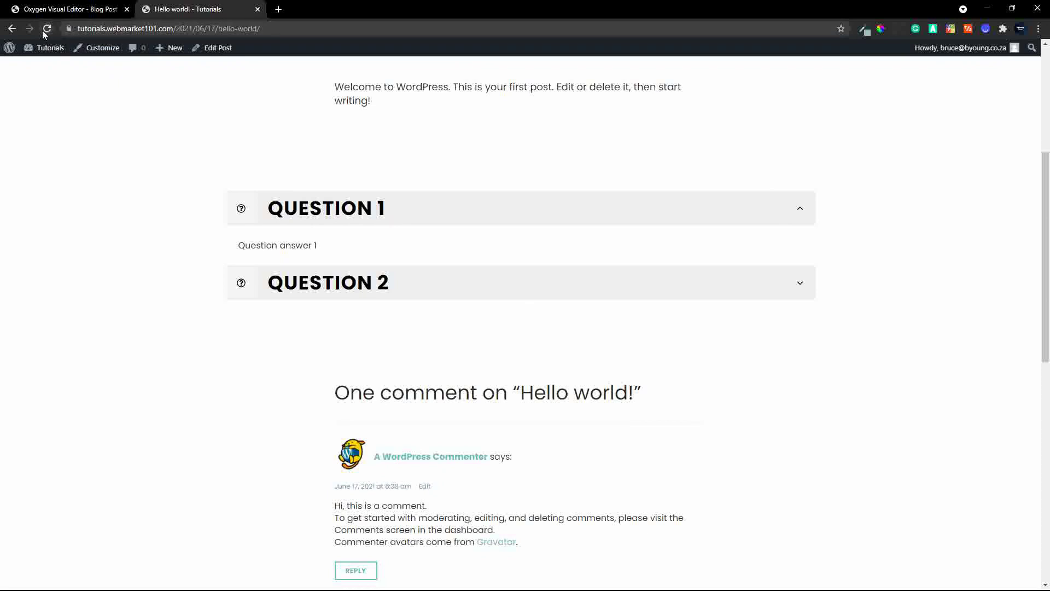
pyautogui.click(44, 31)
pyautogui.click(805, 216)
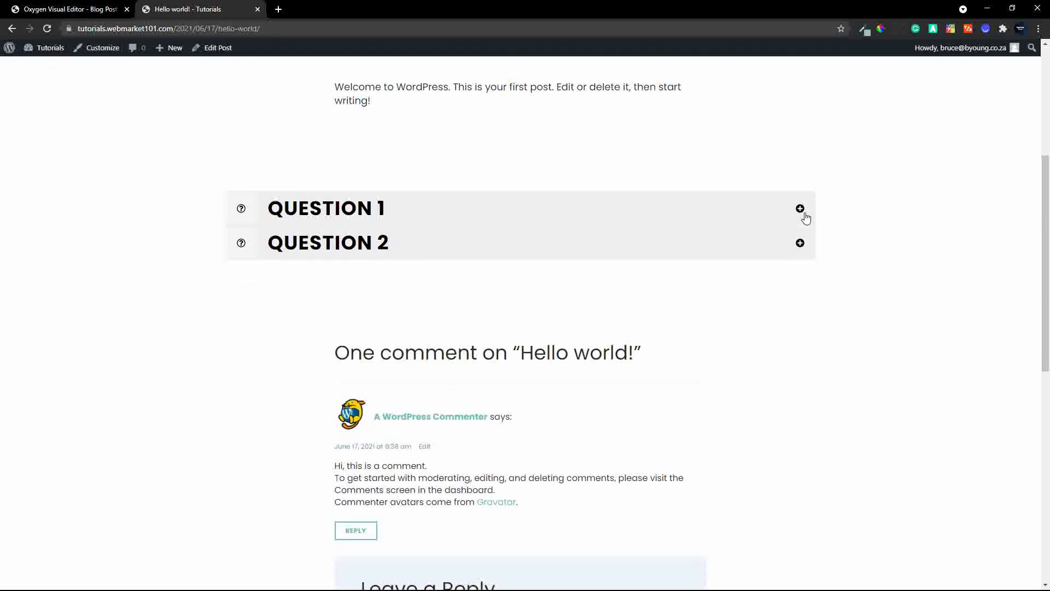
pyautogui.click(801, 246)
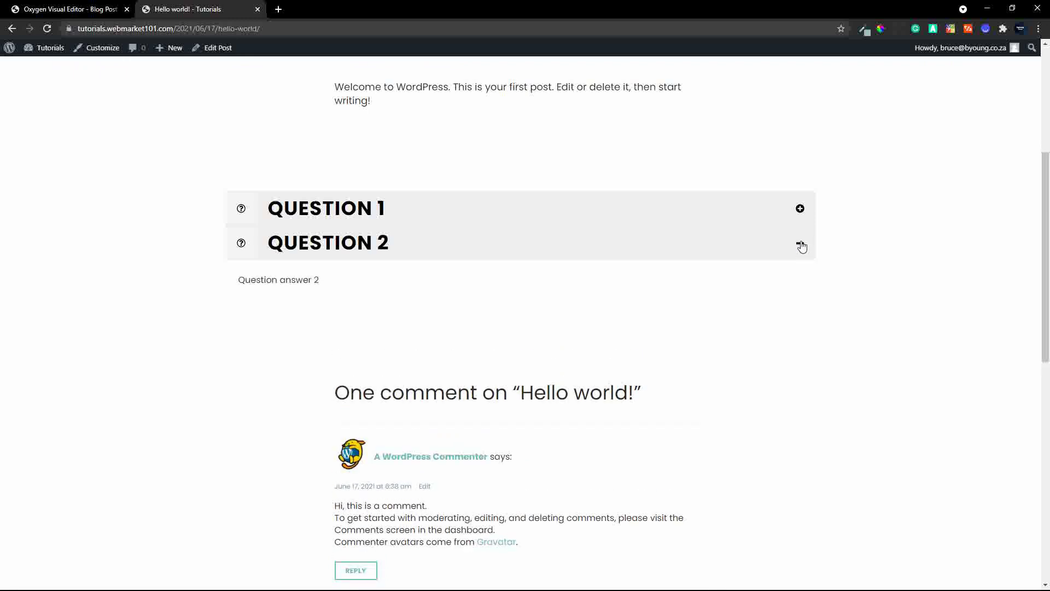
pyautogui.click(802, 246)
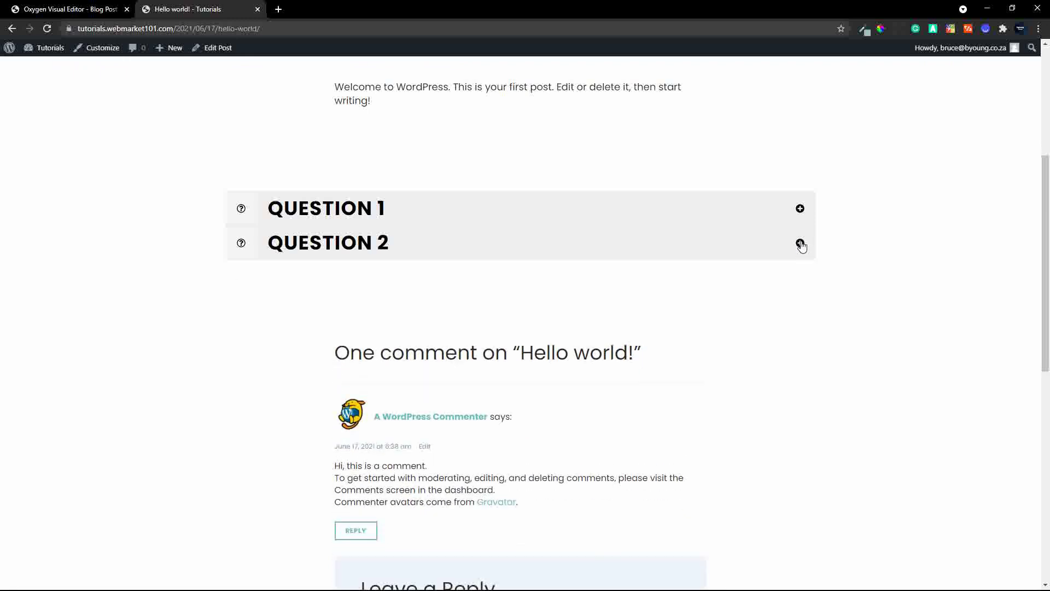
pyautogui.click(64, 9)
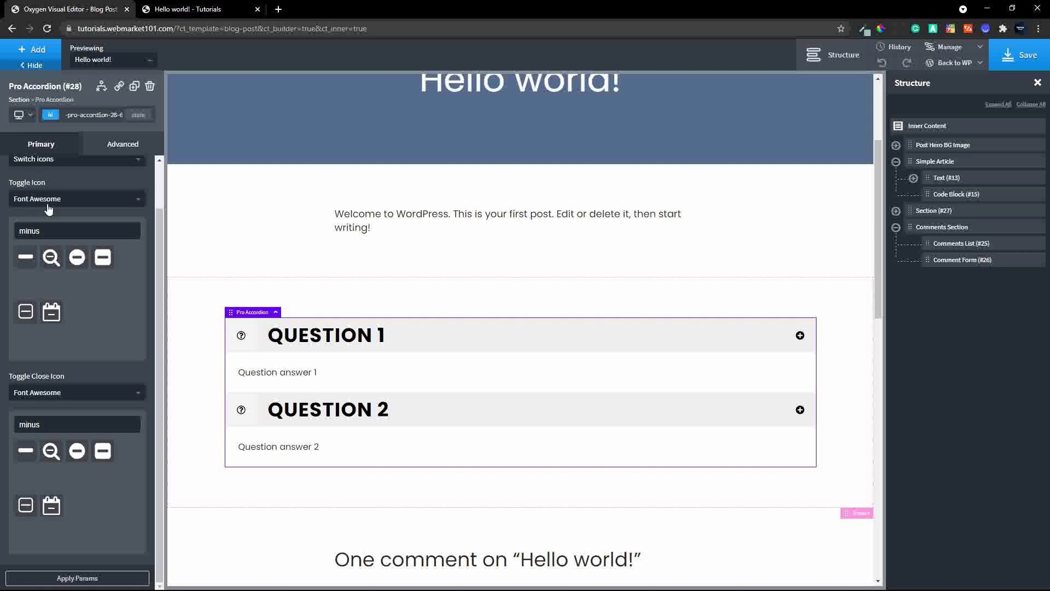
# - Change the Pro Accordion's context icon to the Font Awesome minus-square icon
pyautogui.scroll(1, 48, 208)
pyautogui.click(18, 169)
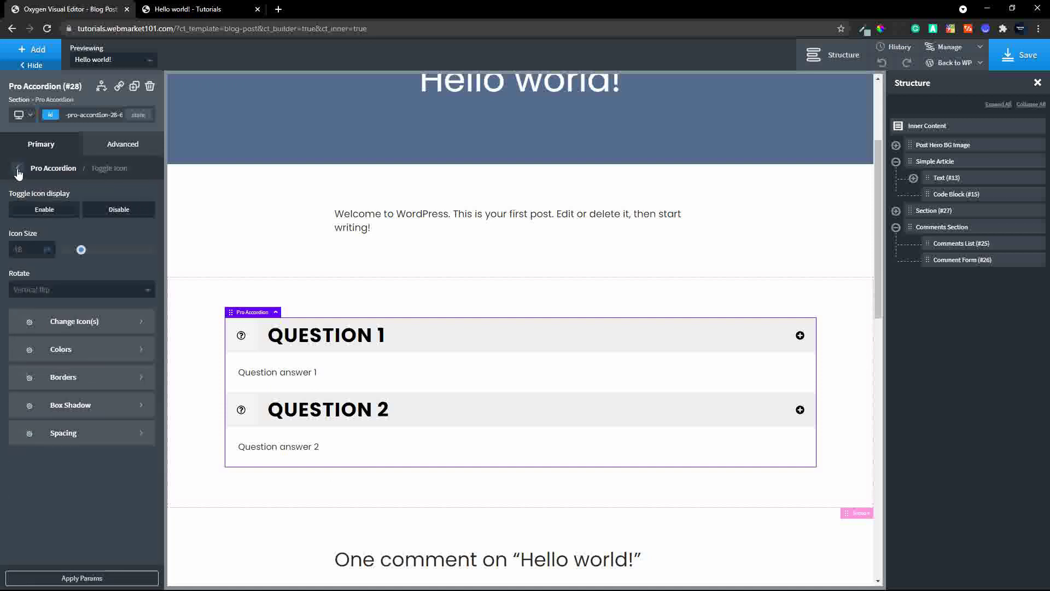
pyautogui.click(18, 169)
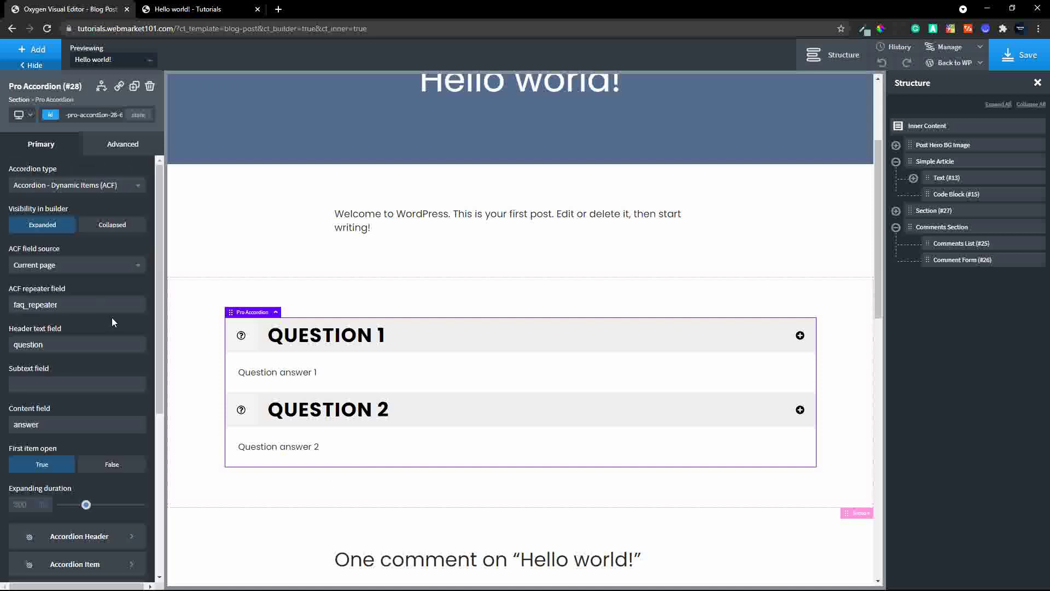
pyautogui.scroll(-5, 111, 328)
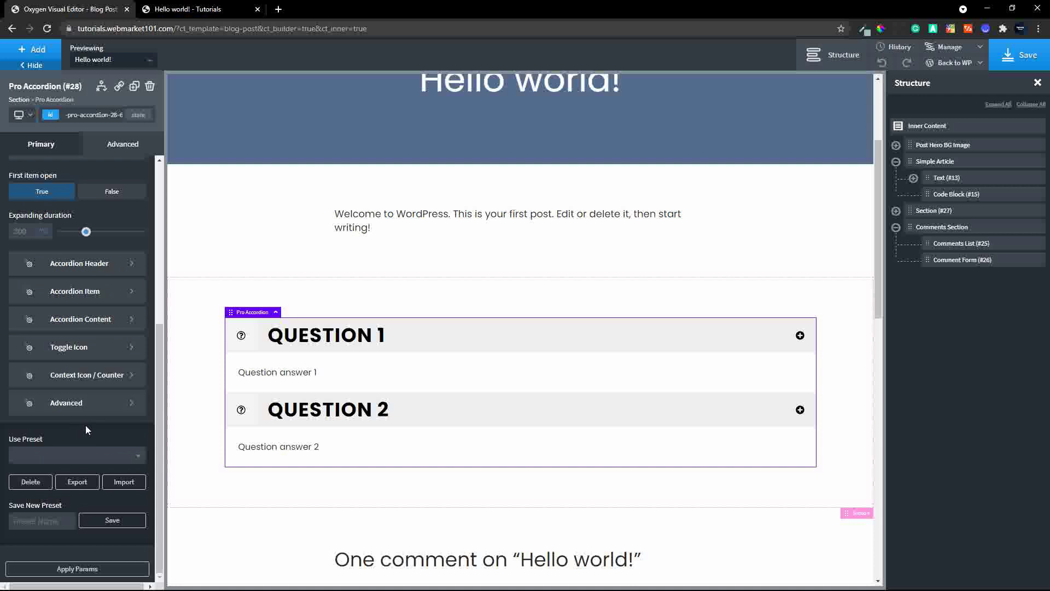
pyautogui.click(88, 383)
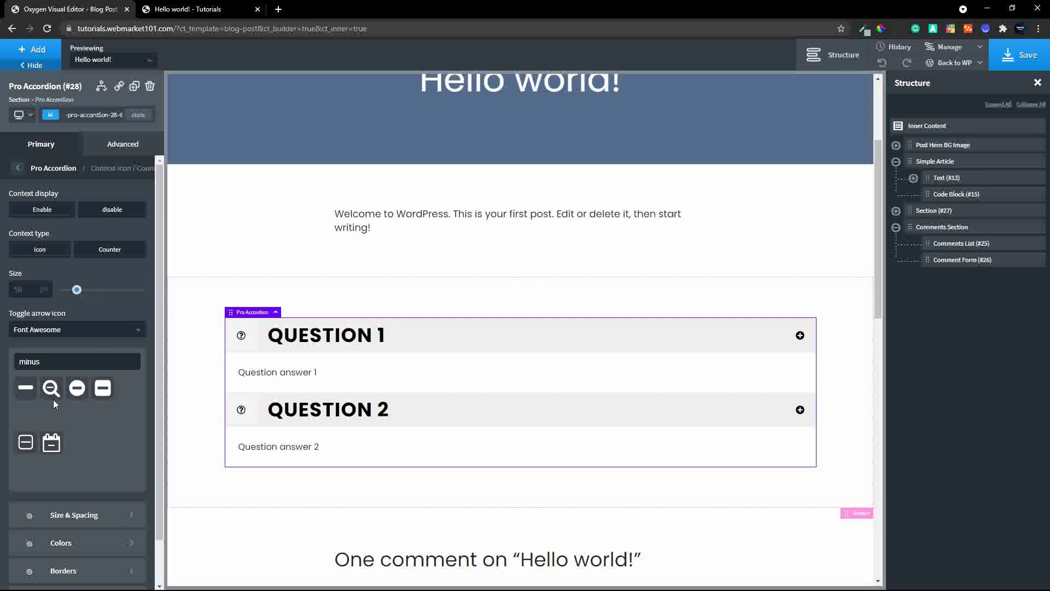
pyautogui.write('-square')
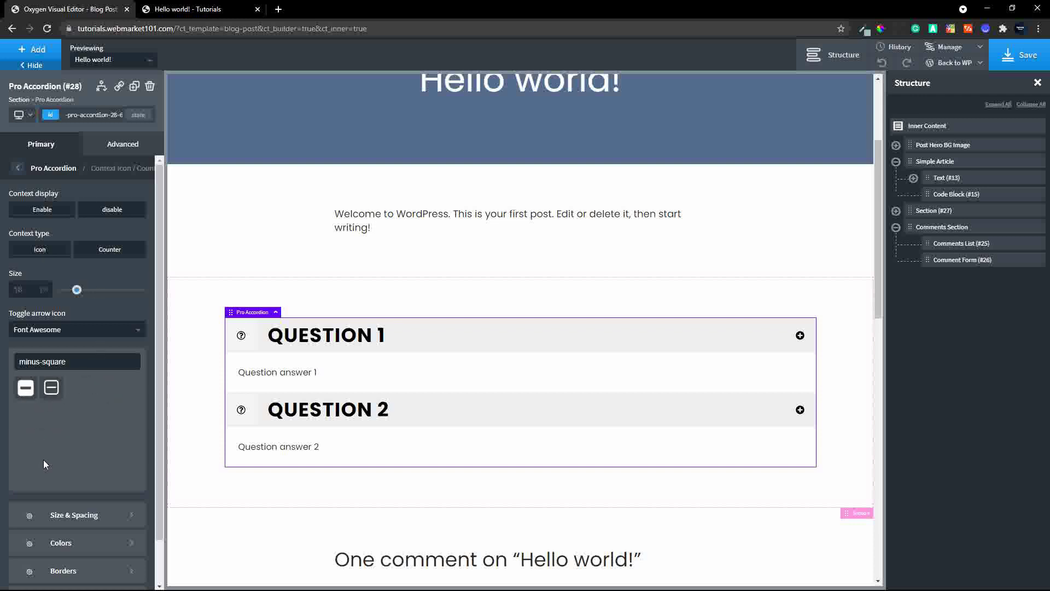
# - Enable FAQ schema markup in the Pro Accordion's advanced settings
pyautogui.click(17, 168)
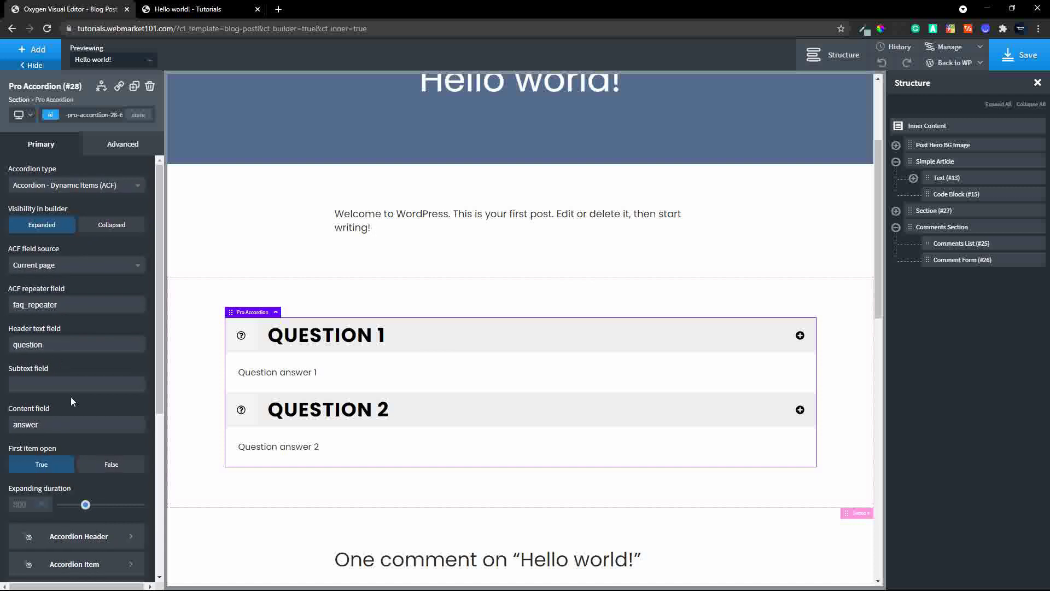
pyautogui.scroll(-6, 84, 253)
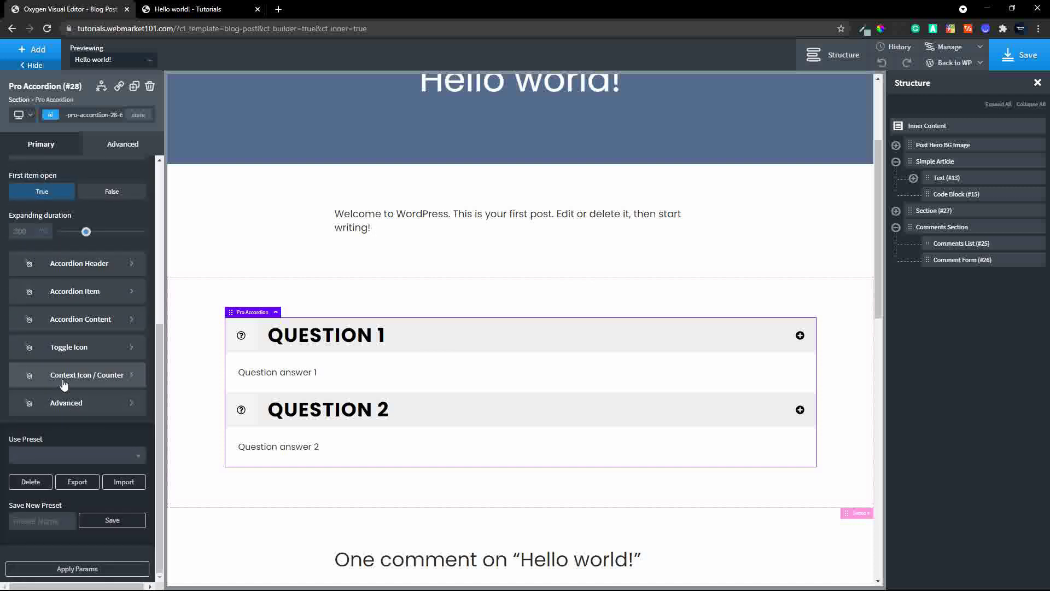
pyautogui.click(51, 407)
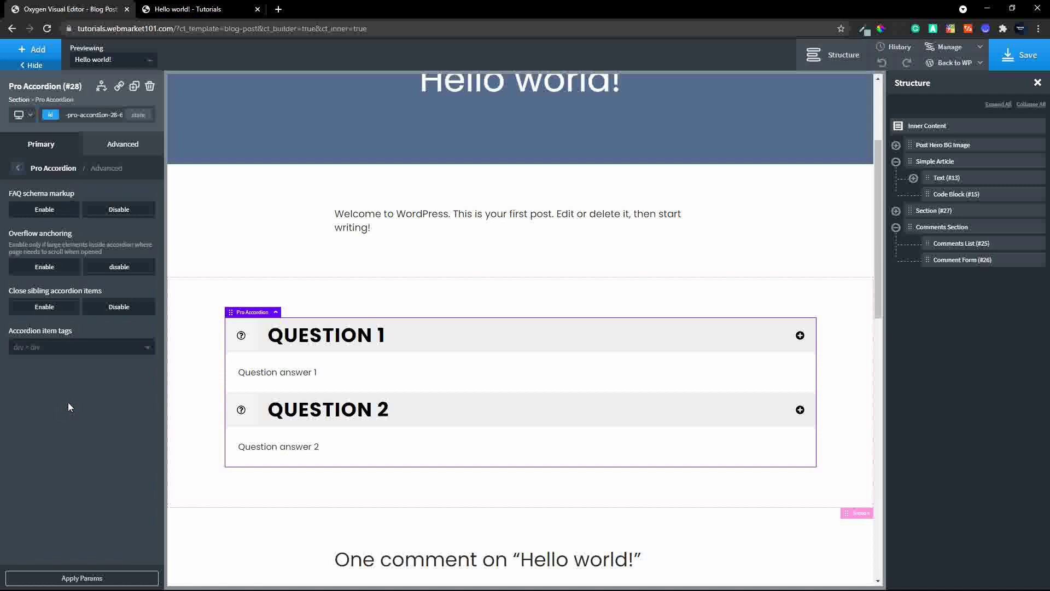
pyautogui.click(44, 211)
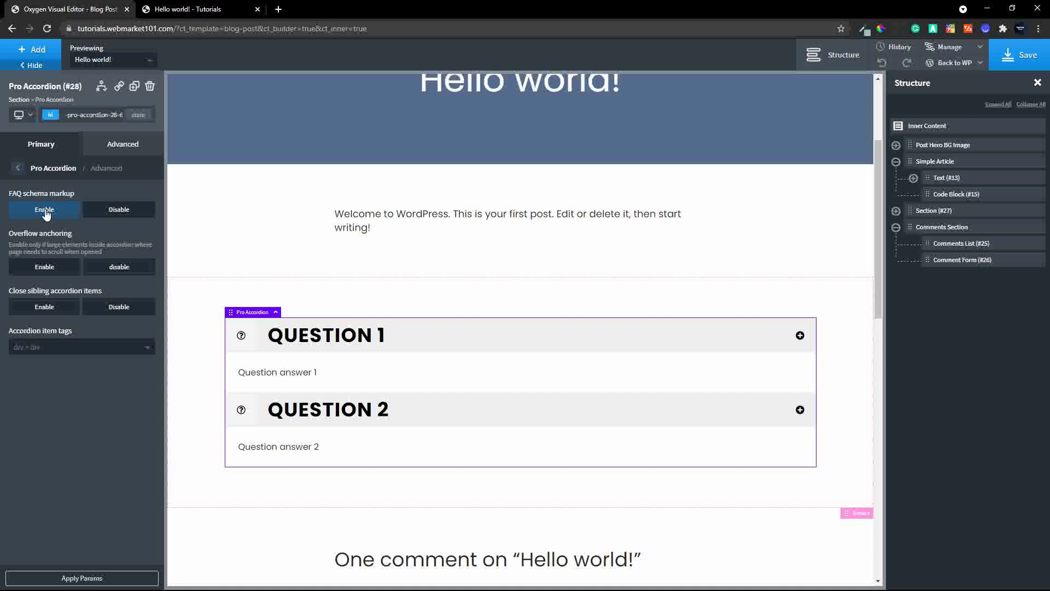
# - Set the active box shadow color of the Pro Accordion's items to black, #000000
pyautogui.click(17, 170)
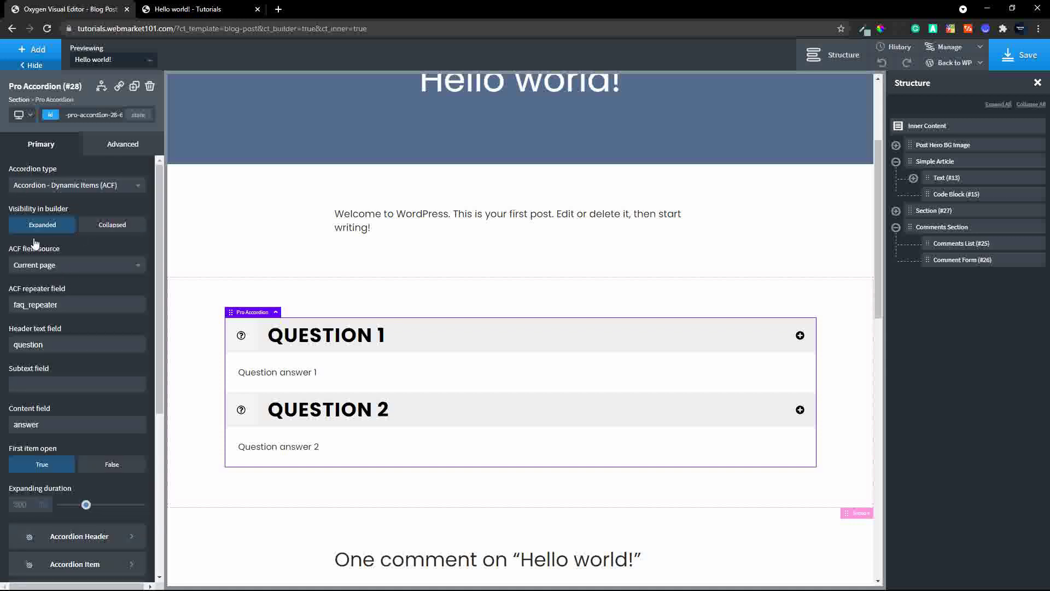
pyautogui.scroll(-5, 68, 404)
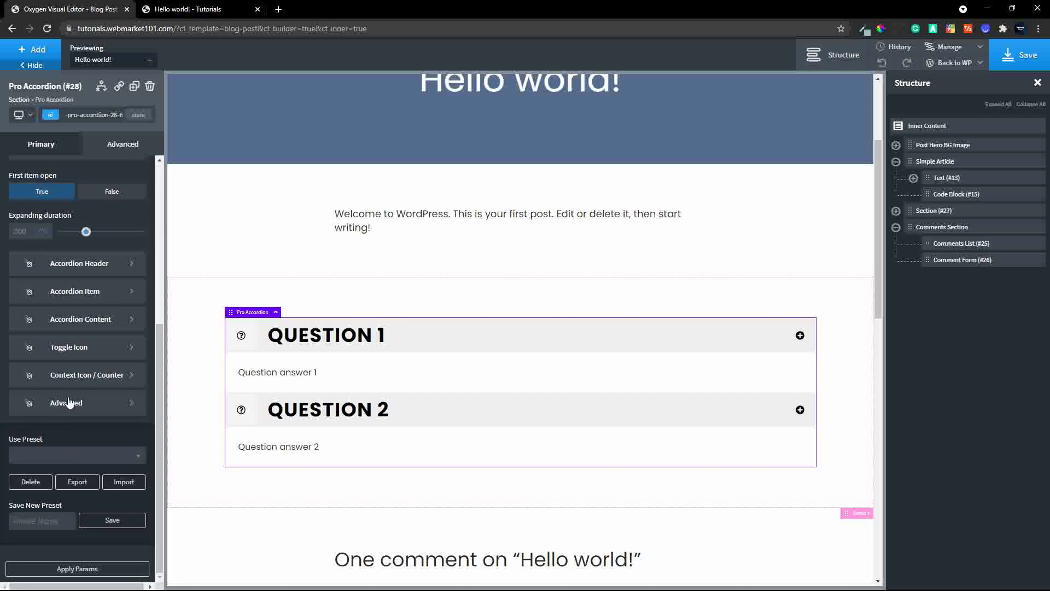
pyautogui.click(92, 295)
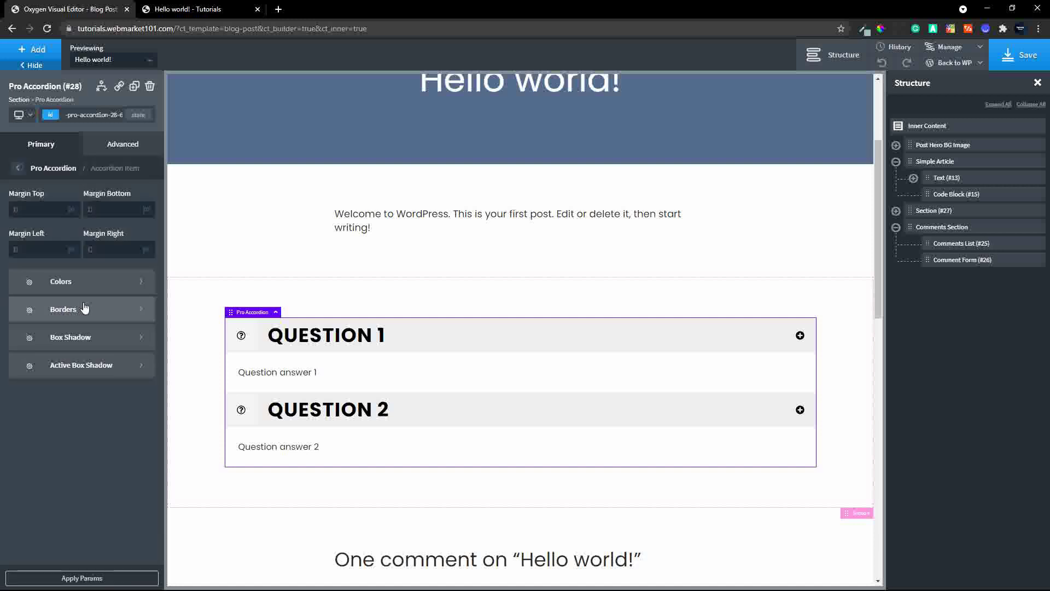
pyautogui.click(58, 366)
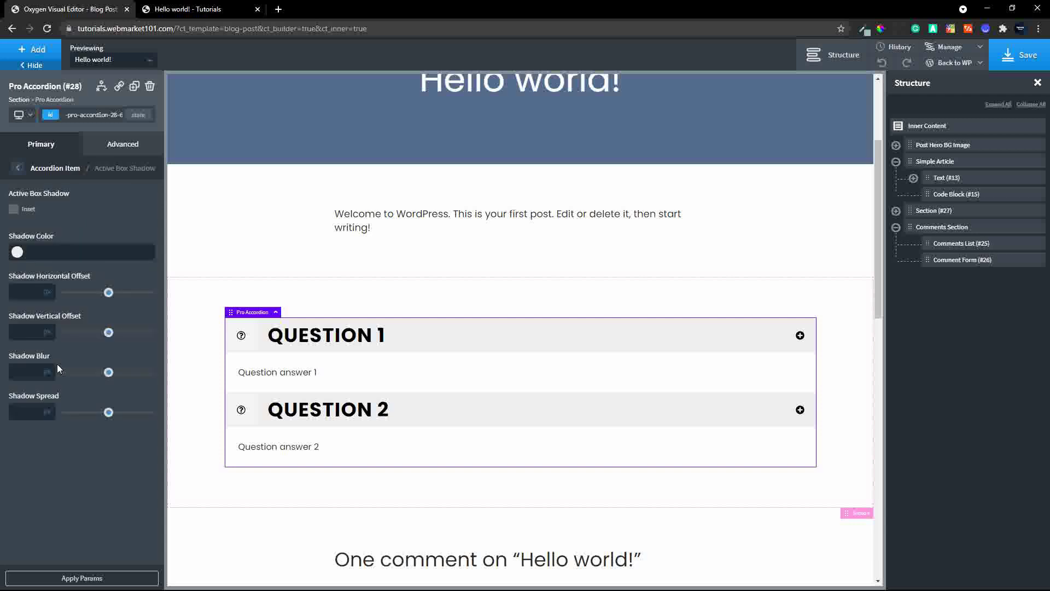
pyautogui.click(18, 252)
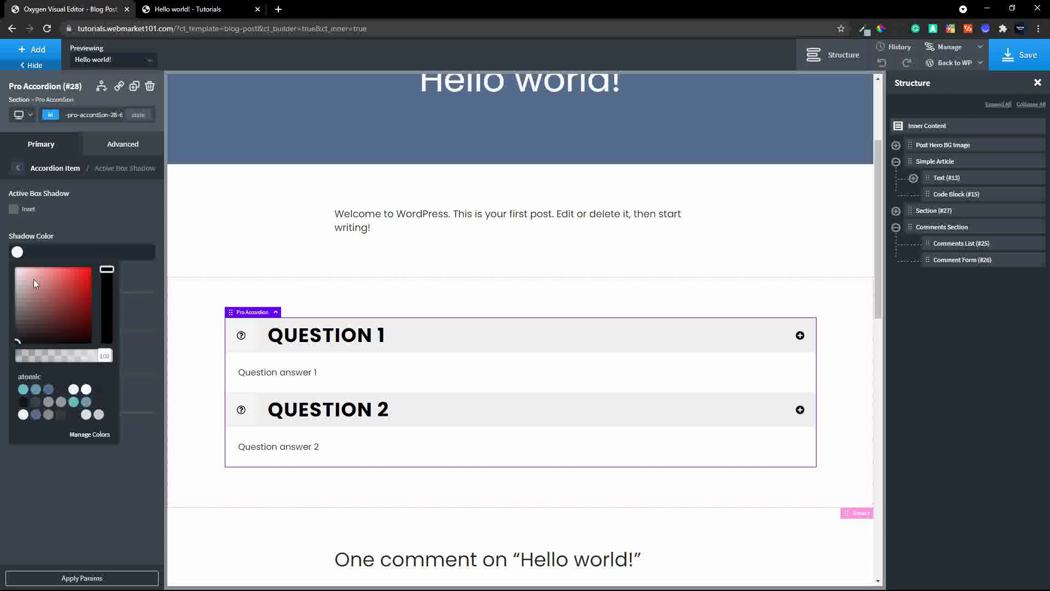
pyautogui.click(64, 331)
pyautogui.click(94, 244)
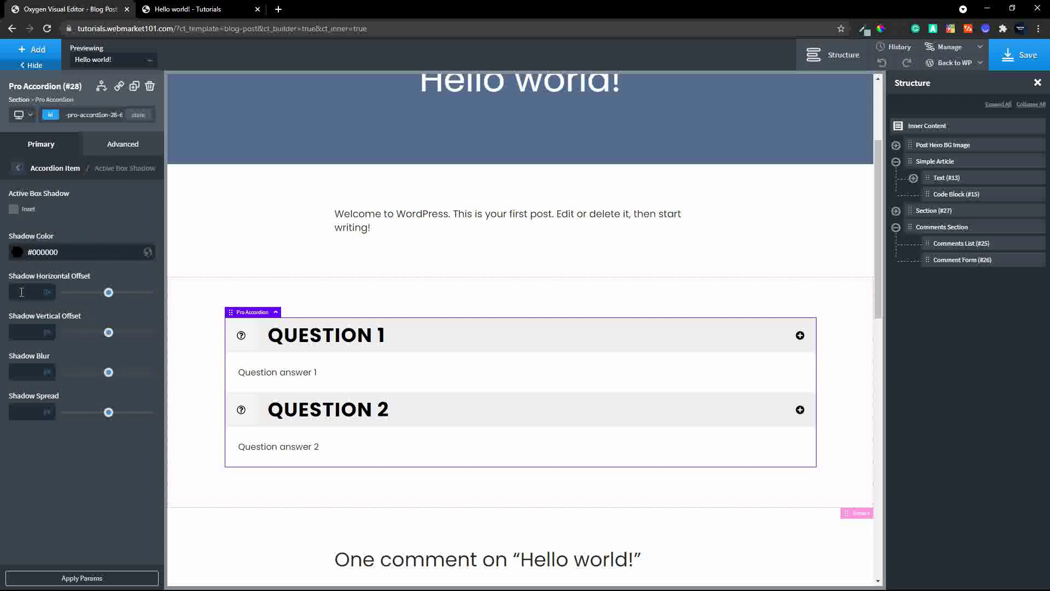
# - Set the active box shadow's horizontal and vertical offsets to 0 and its blur to 10 px, then save the template
pyautogui.click(21, 292)
pyautogui.write('0')
pyautogui.press('Tab')
pyautogui.write('0')
pyautogui.click(25, 374)
pyautogui.write('10')
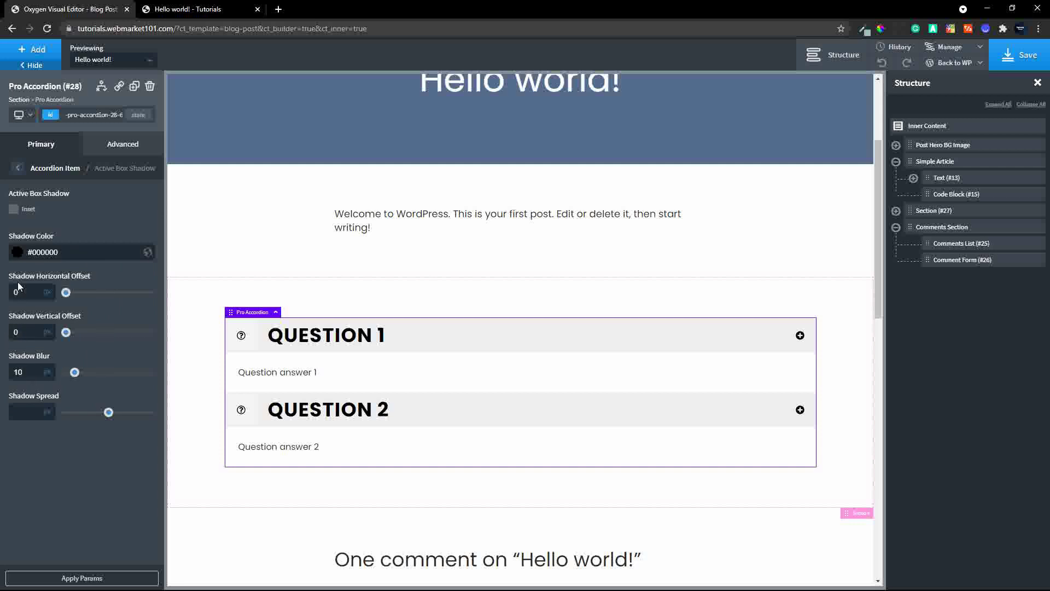
pyautogui.click(17, 168)
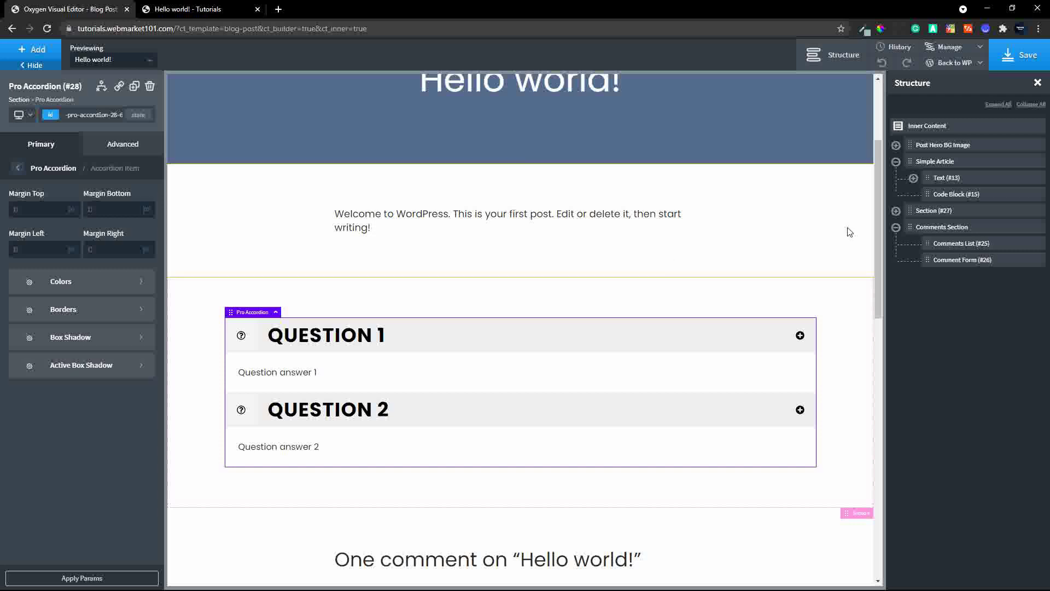
pyautogui.click(1027, 60)
# - Reload the Hello world! post and check the active shadow and context icons by expanding and collapsing the second FAQ item
pyautogui.click(200, 10)
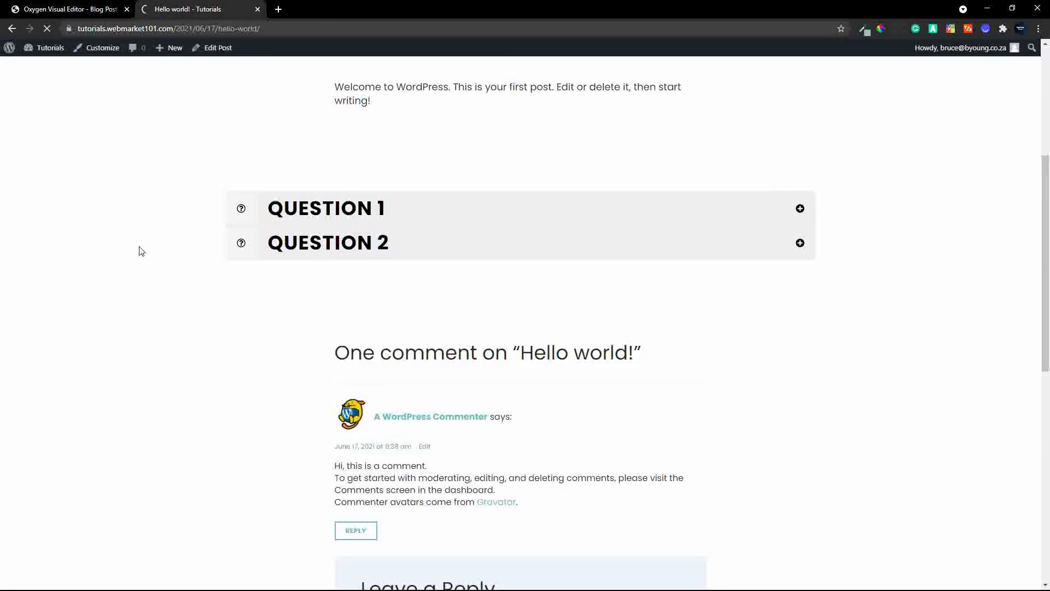
pyautogui.press('F5')
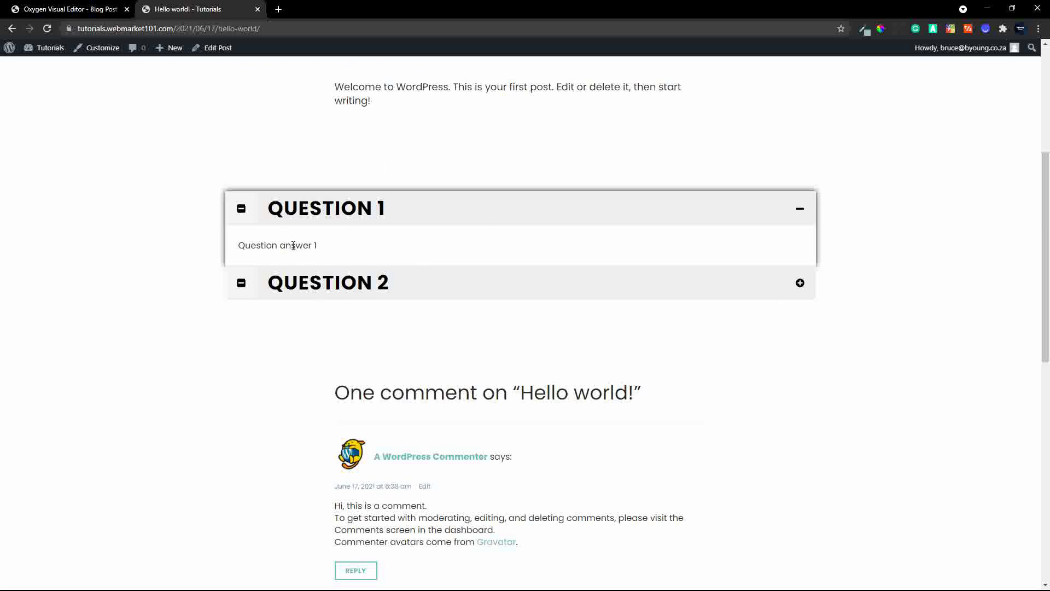
pyautogui.click(799, 283)
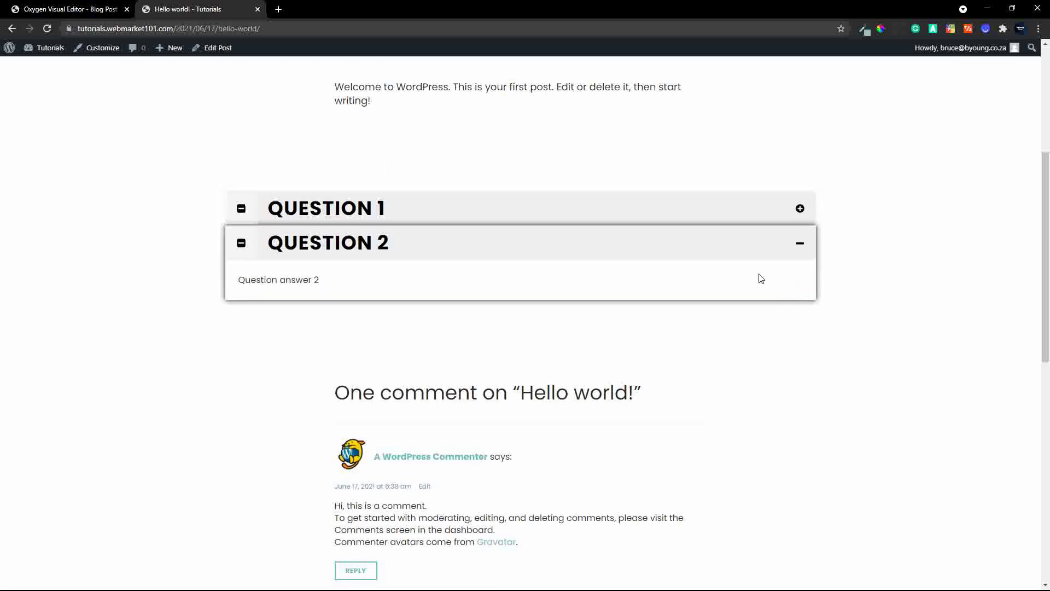
pyautogui.click(804, 254)
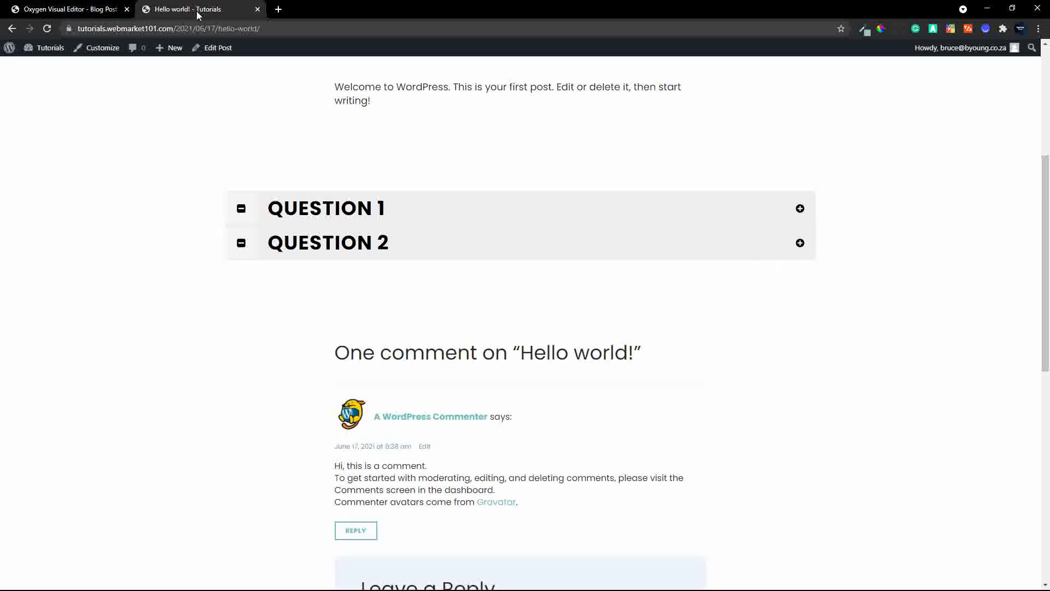
# - Edit the Hello world! post to add a third FAQ row with "Question 3" and "Question answer 3", then update the post
pyautogui.click(215, 55)
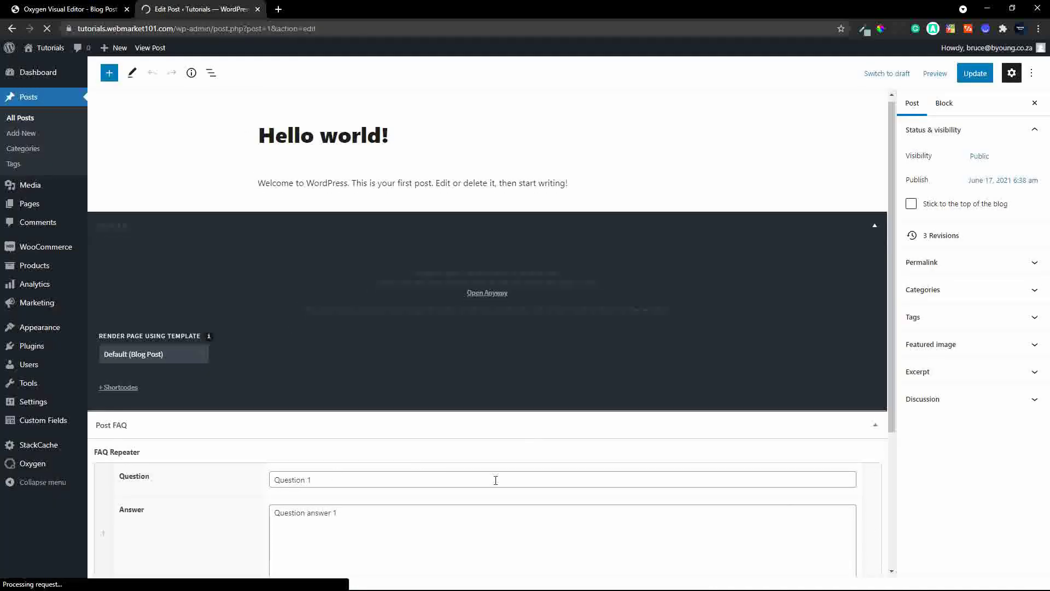
pyautogui.scroll(-4, 498, 475)
pyautogui.click(851, 559)
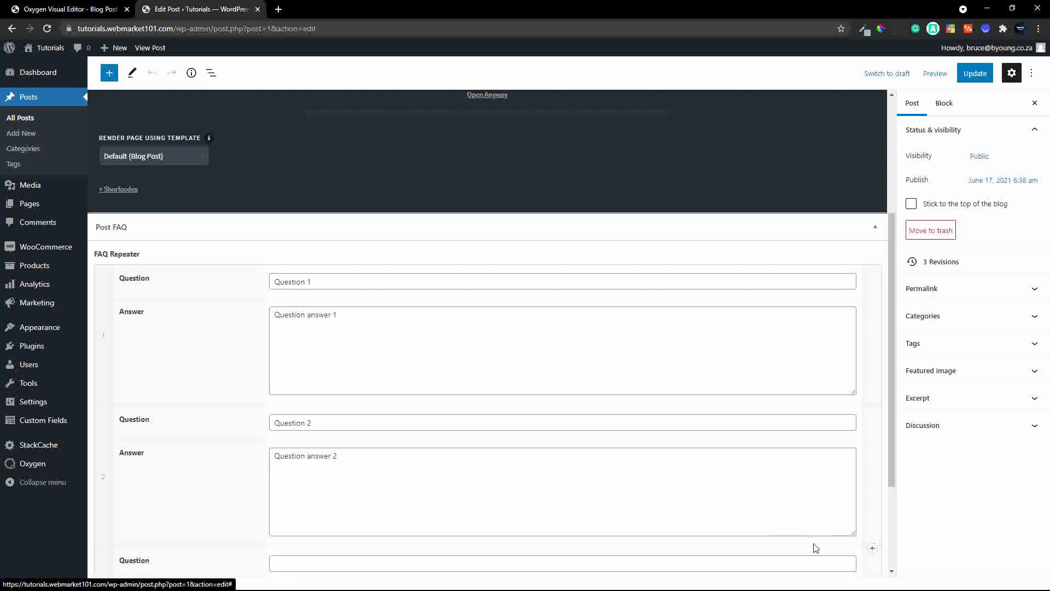
pyautogui.scroll(-3, 744, 495)
pyautogui.click(286, 426)
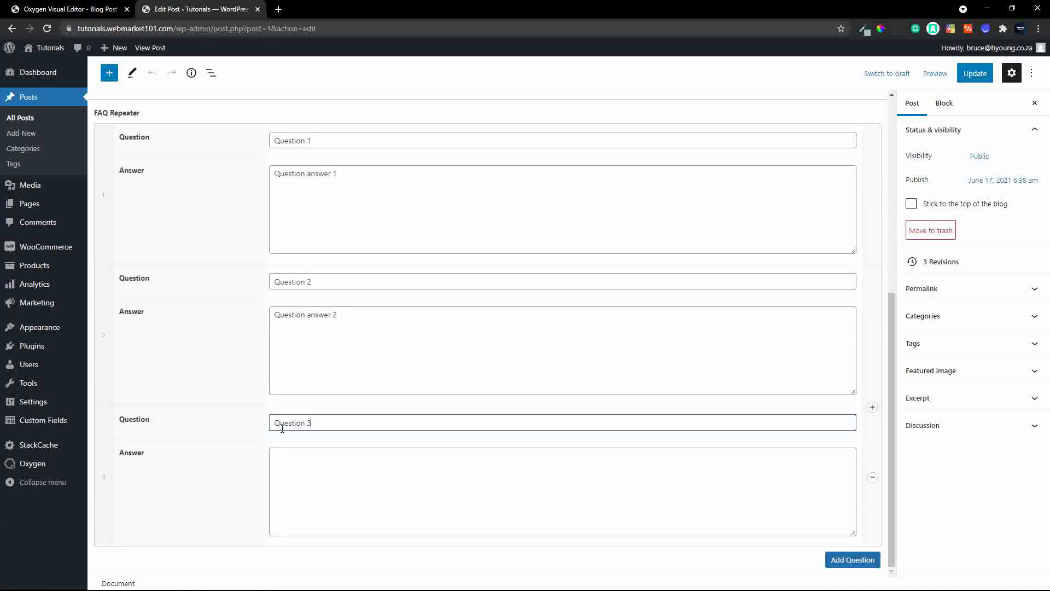
pyautogui.click(338, 515)
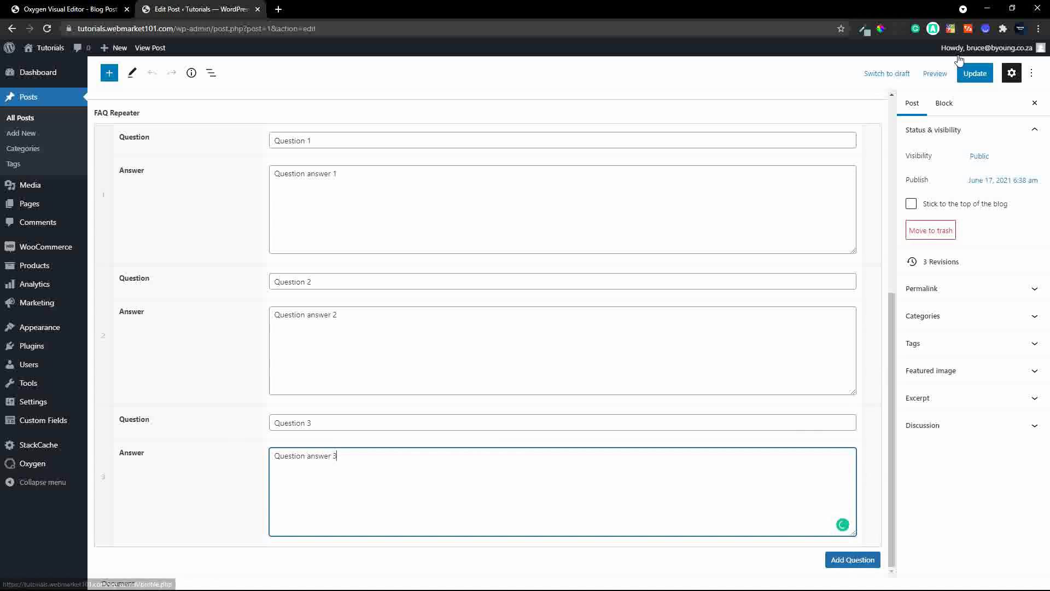
pyautogui.click(975, 74)
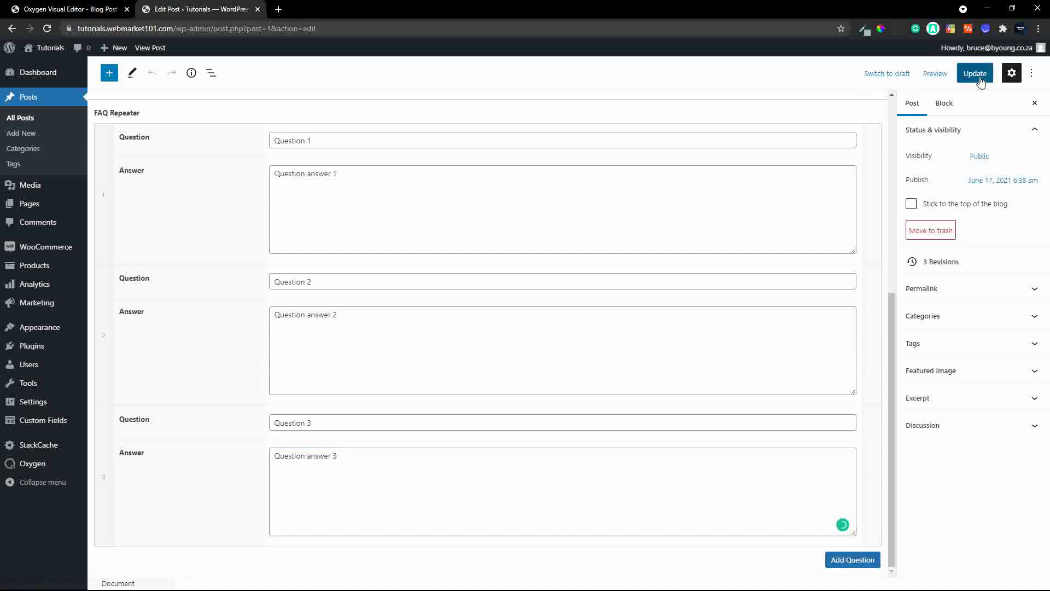
# - View the updated post and test expanding each of the three FAQ items in turn
pyautogui.click(151, 48)
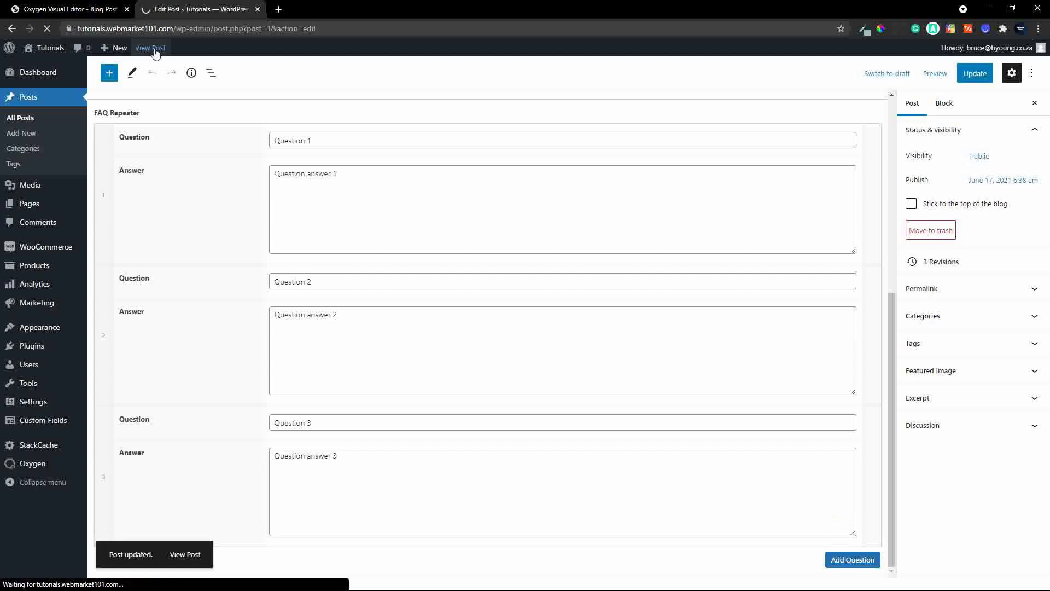
pyautogui.scroll(-5, 257, 272)
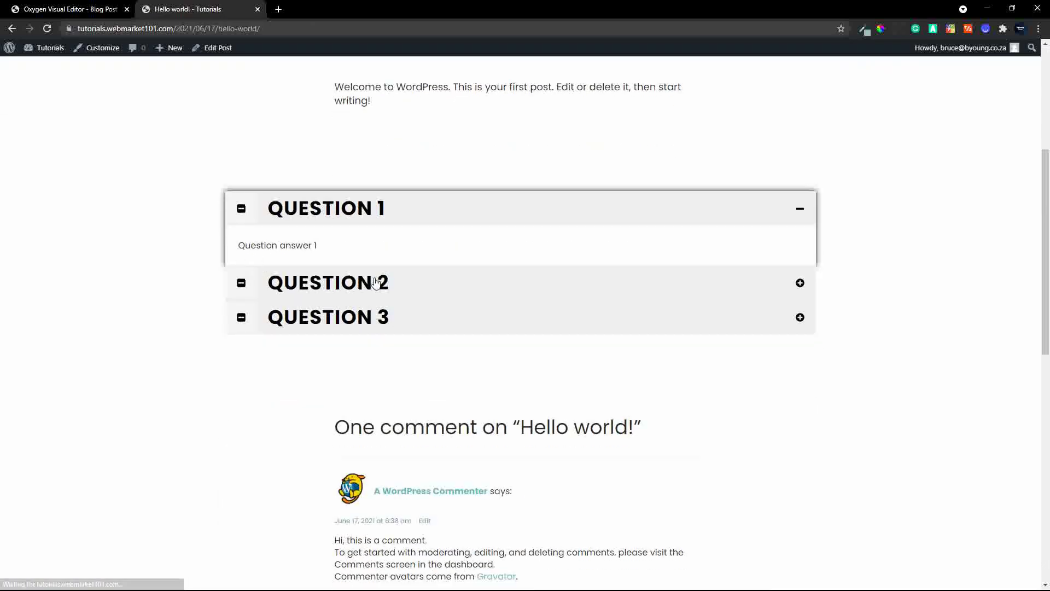
pyautogui.click(398, 295)
pyautogui.click(377, 320)
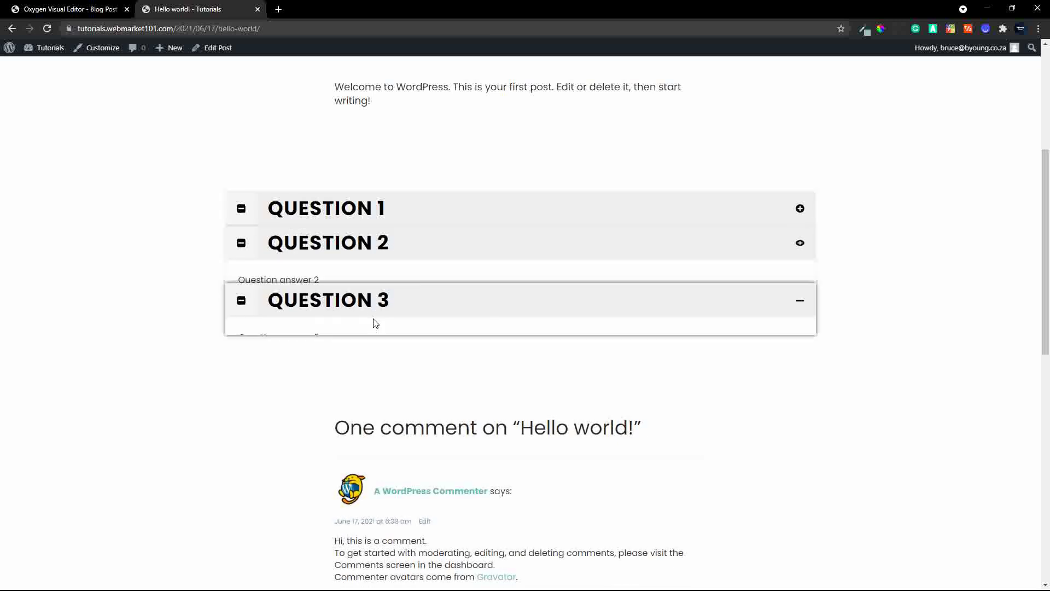
pyautogui.click(336, 242)
pyautogui.click(371, 206)
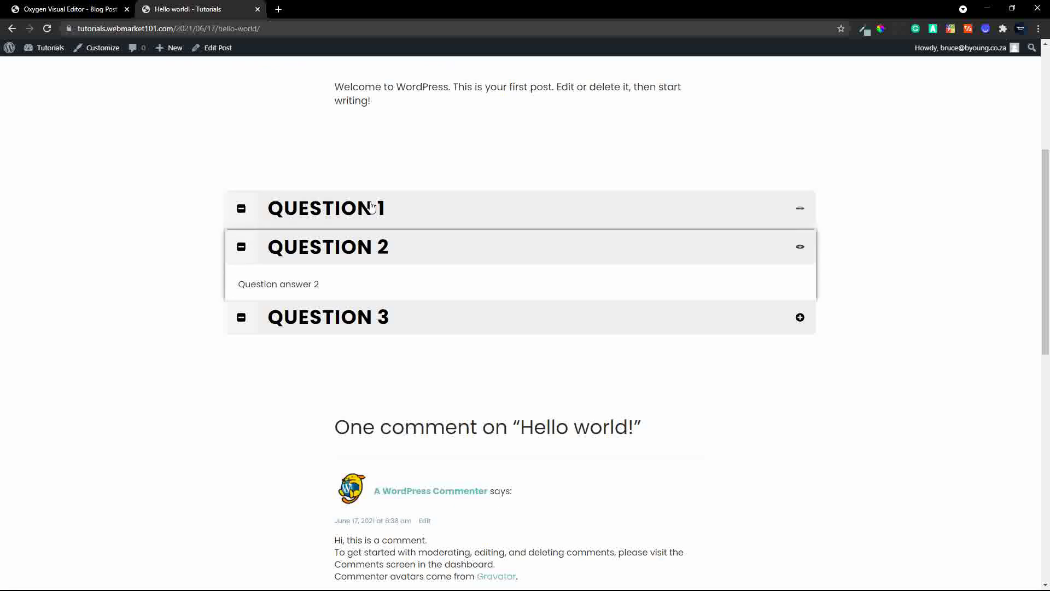
pyautogui.click(347, 294)
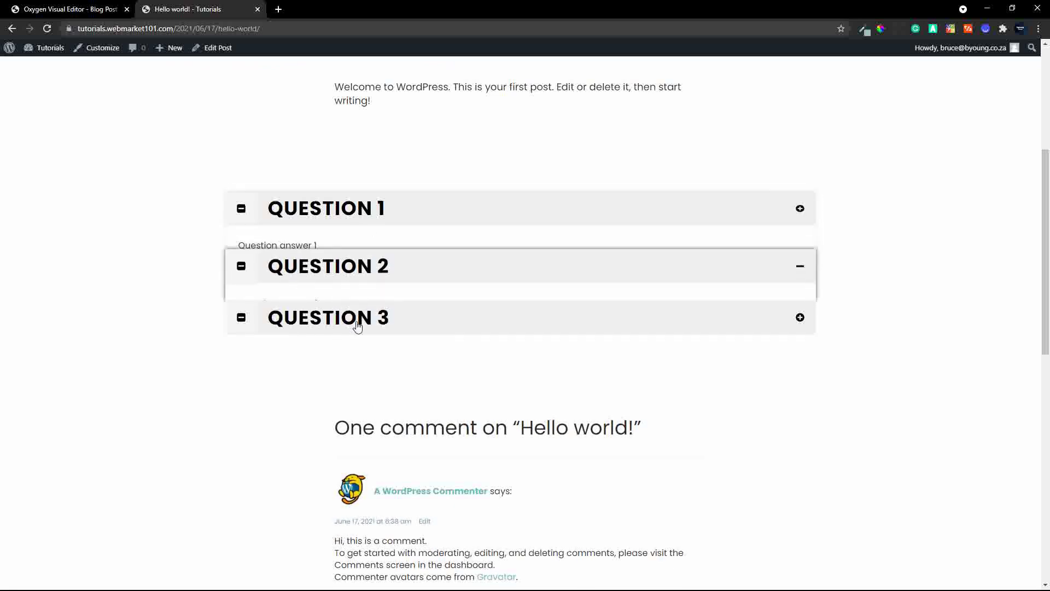
pyautogui.click(362, 317)
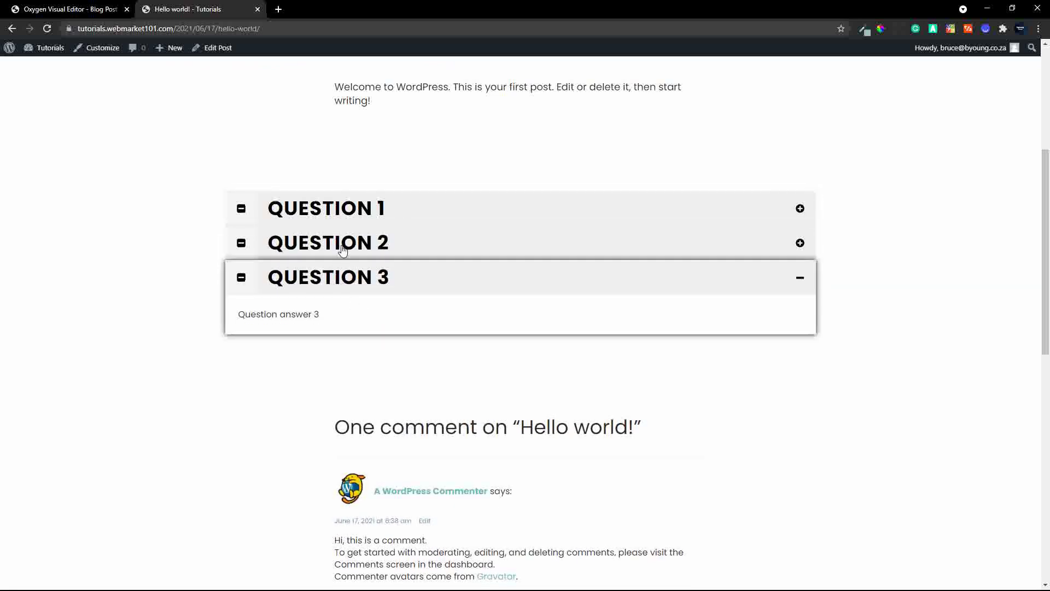
pyautogui.click(382, 206)
# - Open the browser's developer tools on the post page and dock them to the right side
pyautogui.rightClick(904, 186)
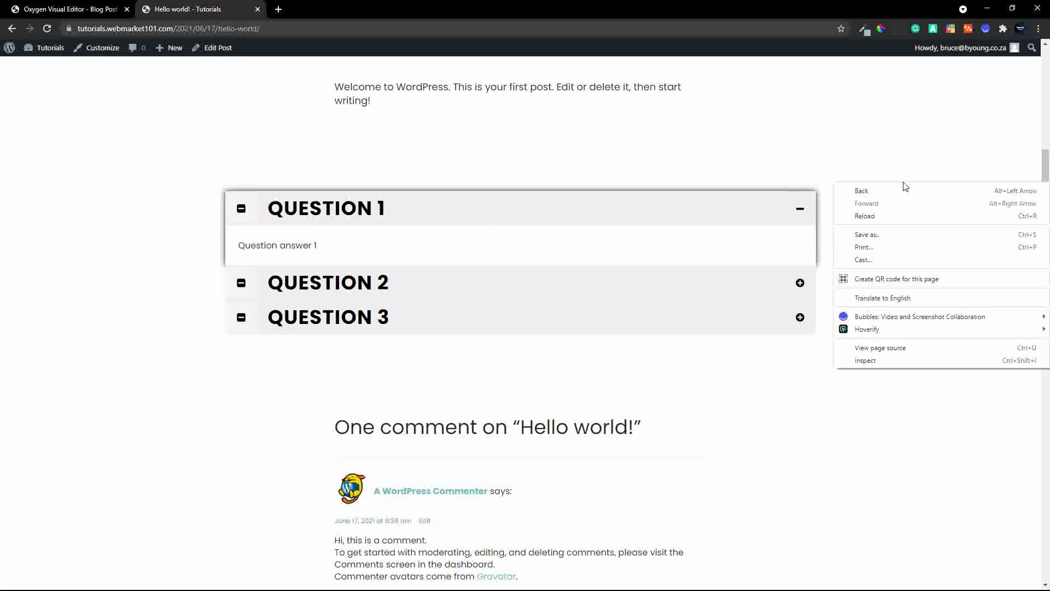
pyautogui.click(869, 361)
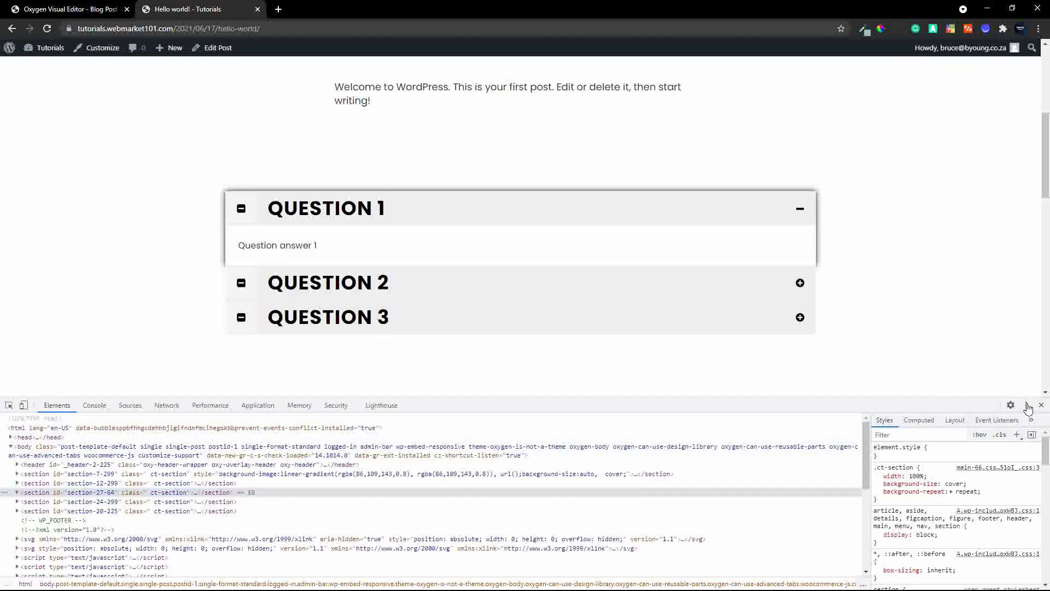
pyautogui.click(1028, 406)
pyautogui.click(1037, 424)
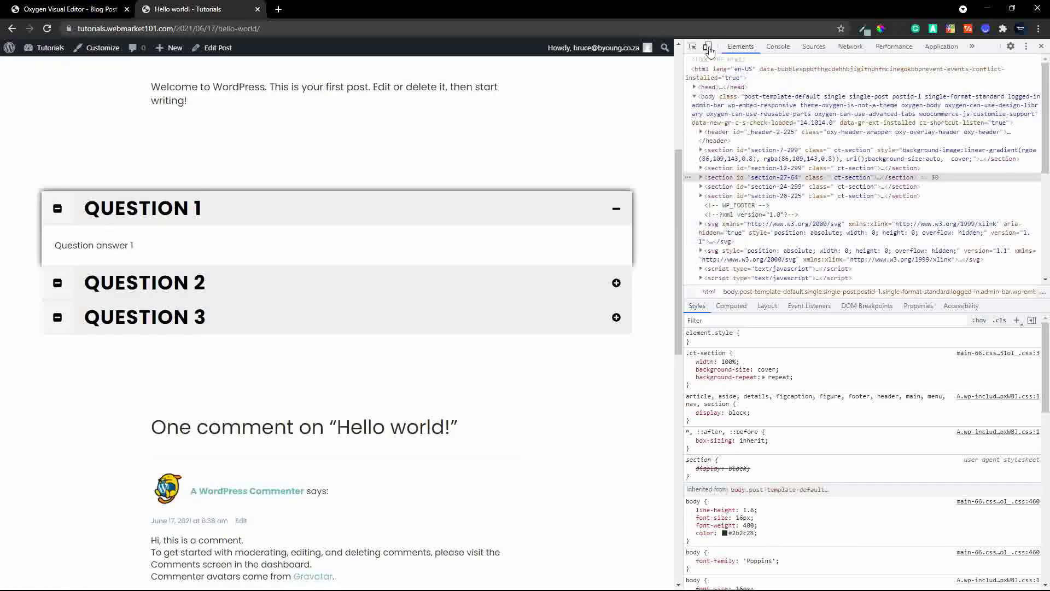
# - Preview the post in the Moto G4 device emulation and test expanding the FAQ items
pyautogui.click(707, 46)
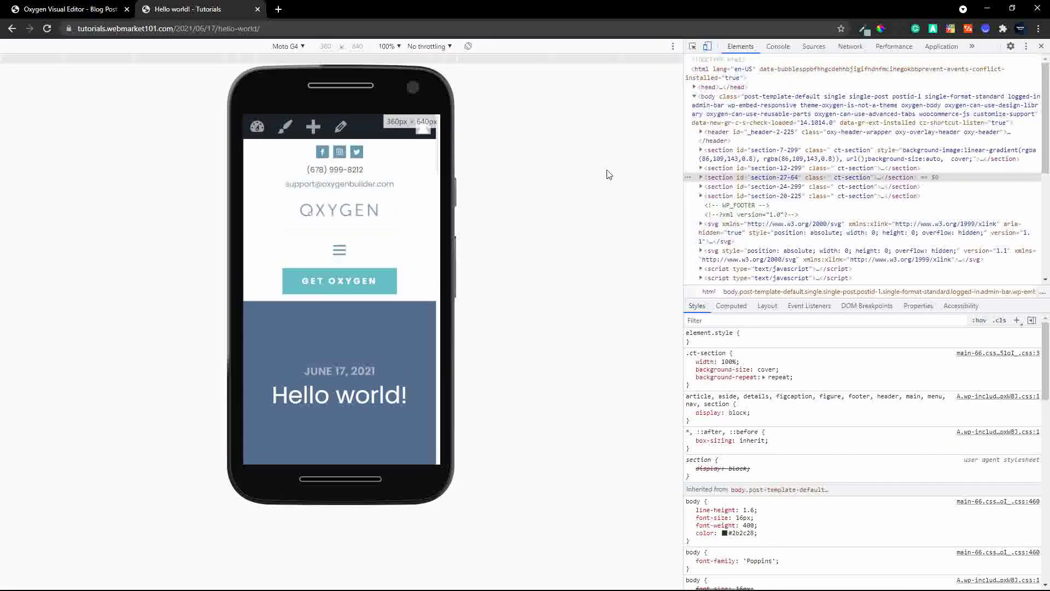
pyautogui.scroll(-8, 364, 265)
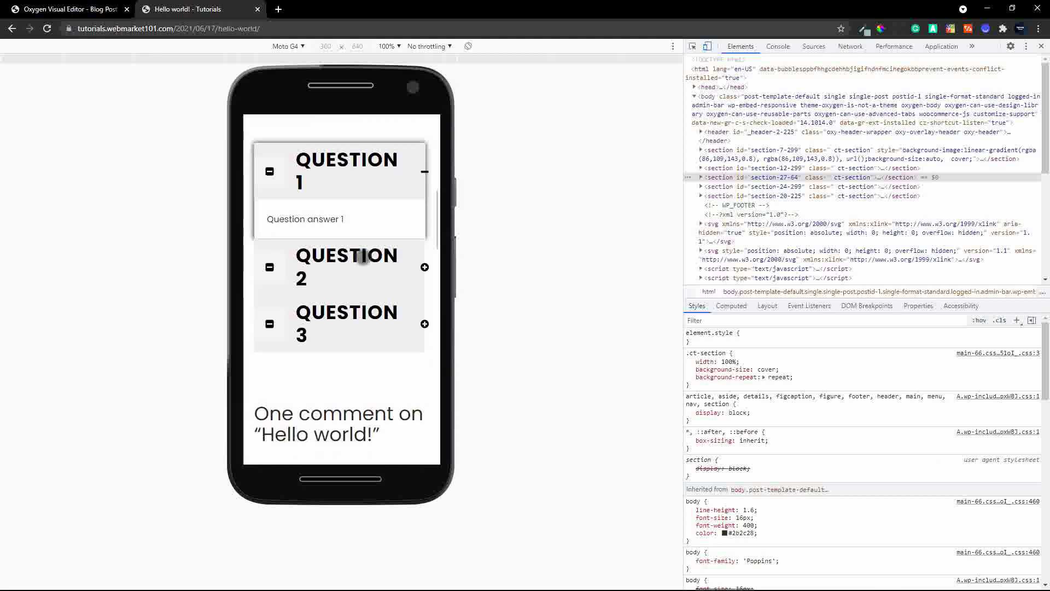
pyautogui.click(363, 257)
pyautogui.click(344, 315)
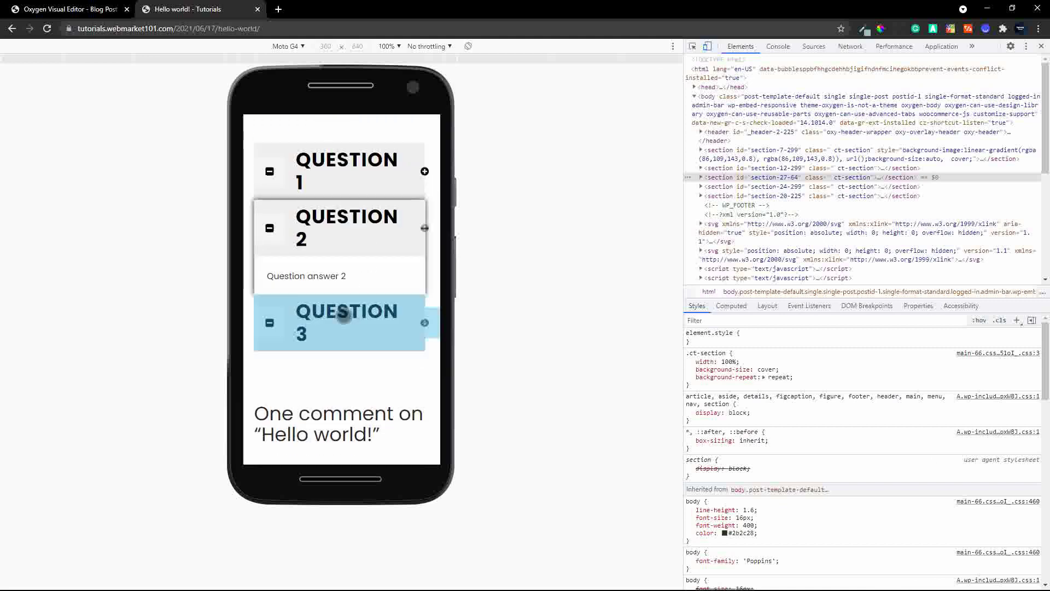
pyautogui.click(345, 216)
pyautogui.click(345, 163)
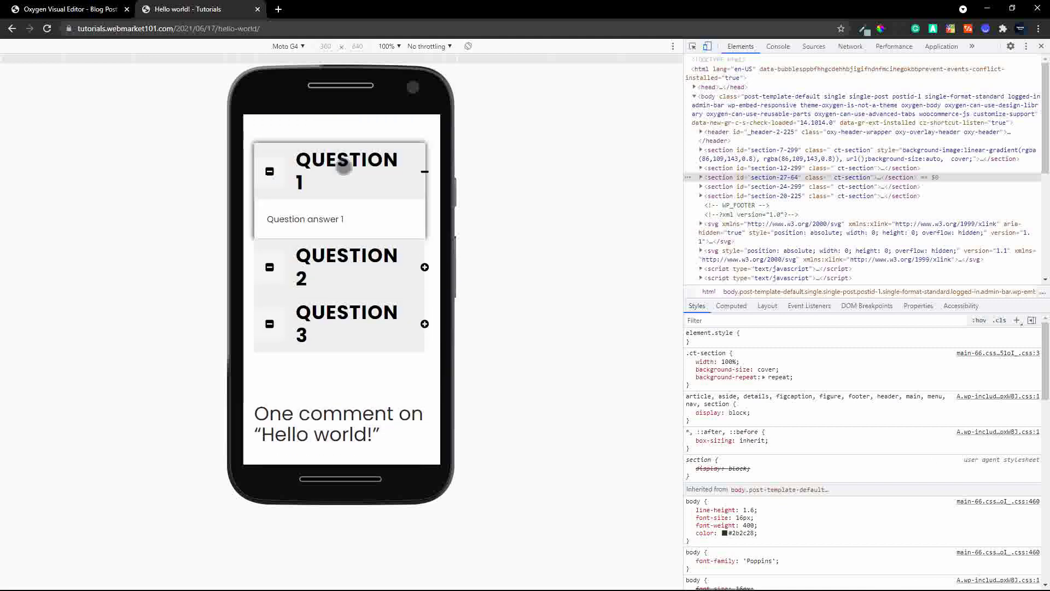
# - In the Oxygen editor, set the accordion's header text font size to 20 px for screens less than 768px and save the template
pyautogui.click(65, 10)
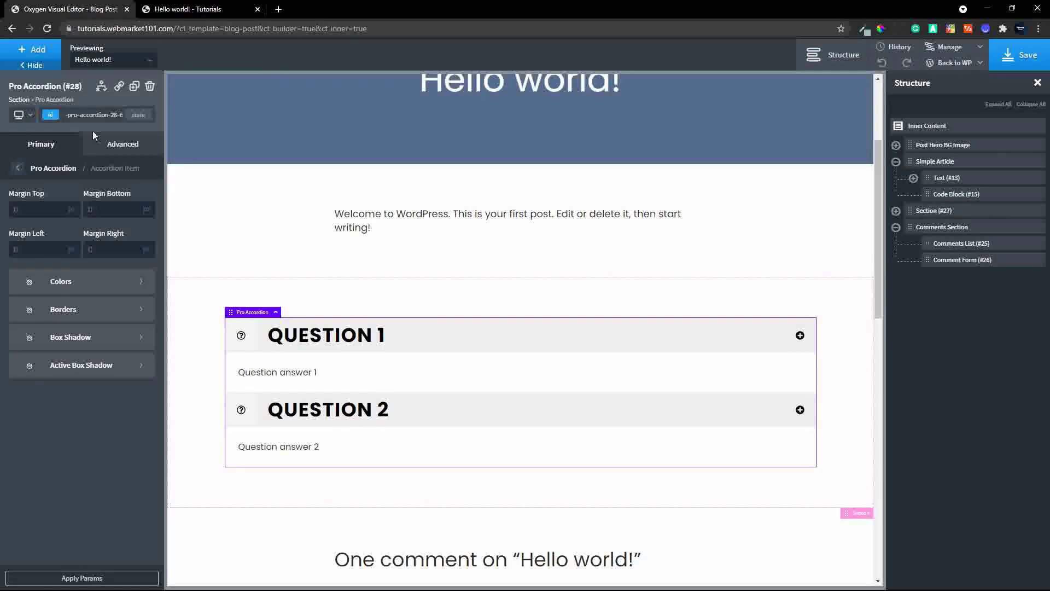
pyautogui.click(24, 115)
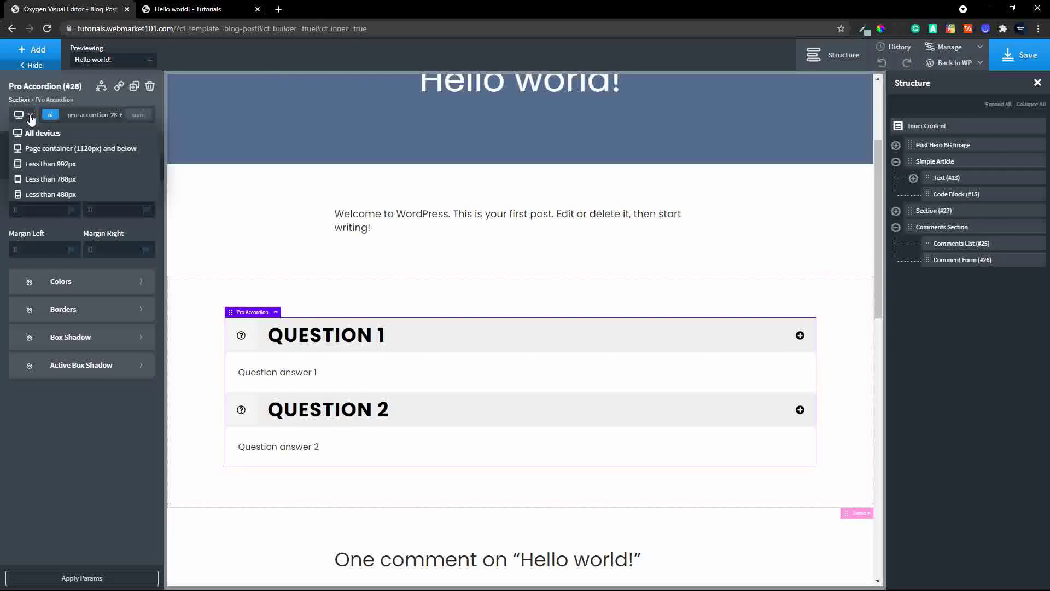
pyautogui.click(48, 180)
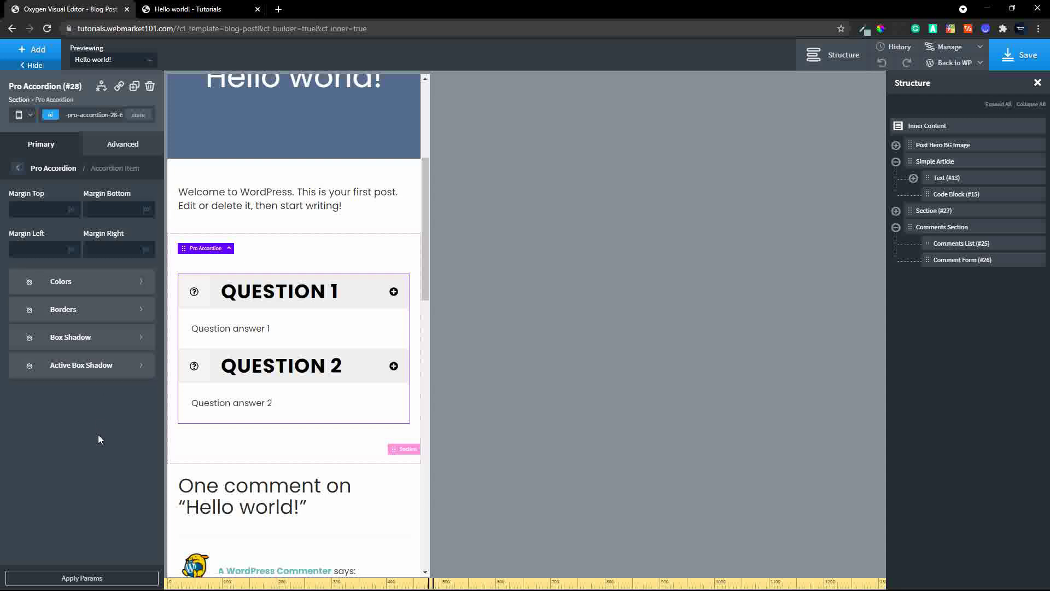
pyautogui.click(20, 173)
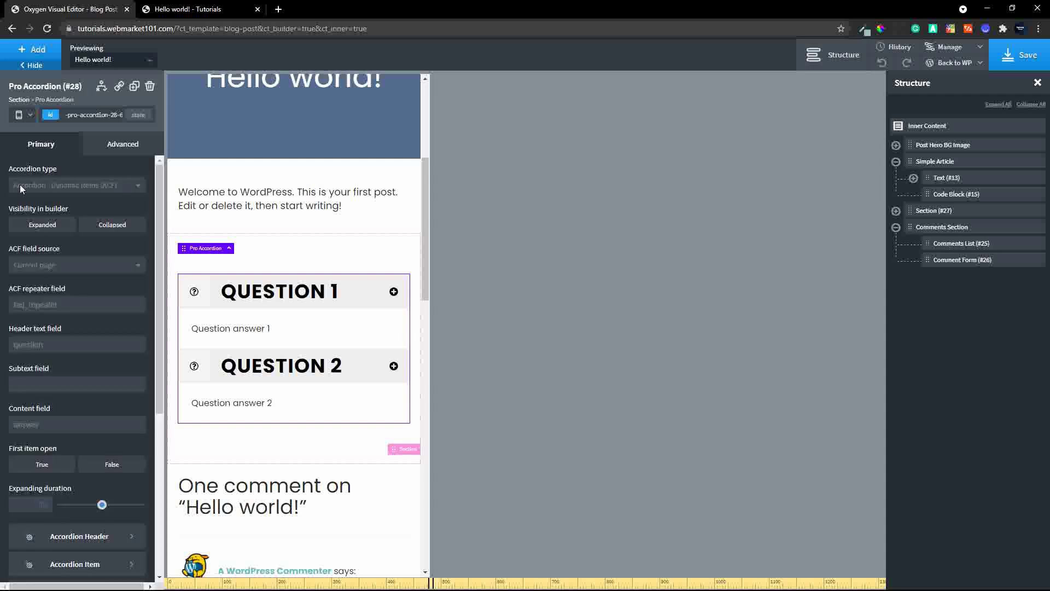
pyautogui.scroll(-5, 77, 273)
pyautogui.click(77, 265)
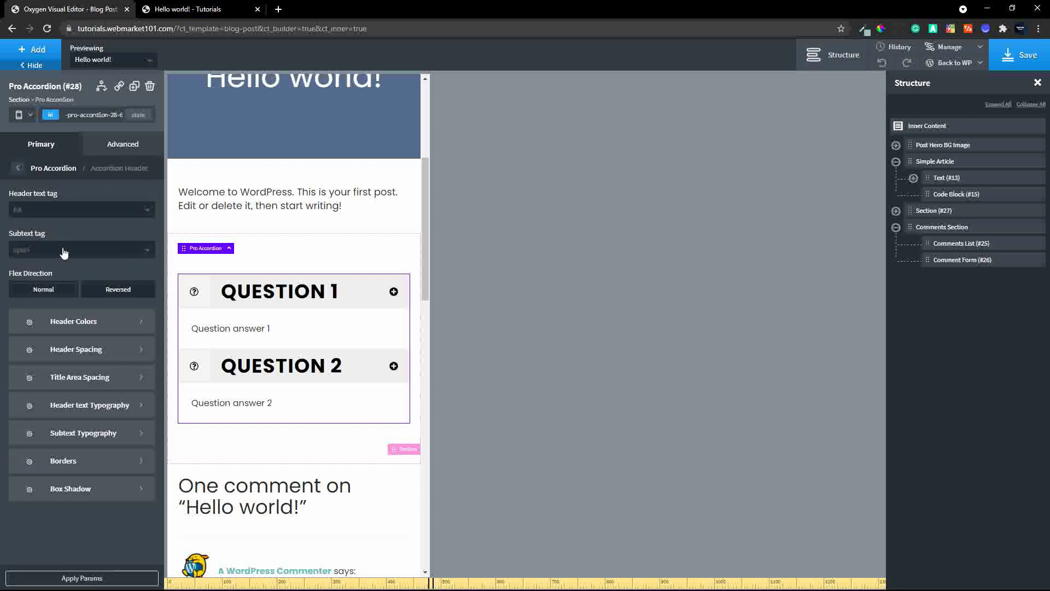
pyautogui.click(90, 411)
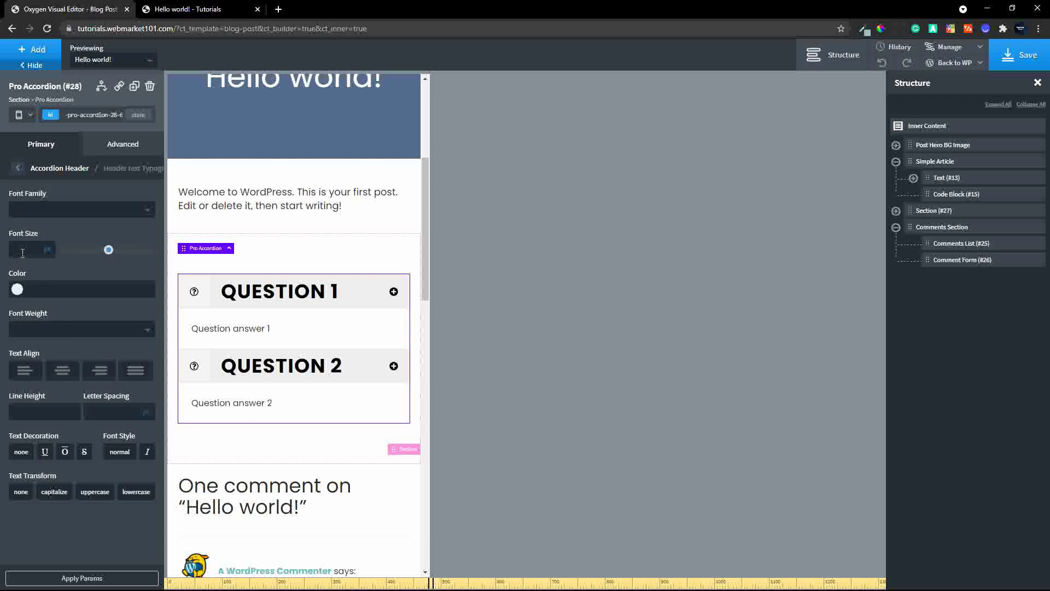
pyautogui.write('20')
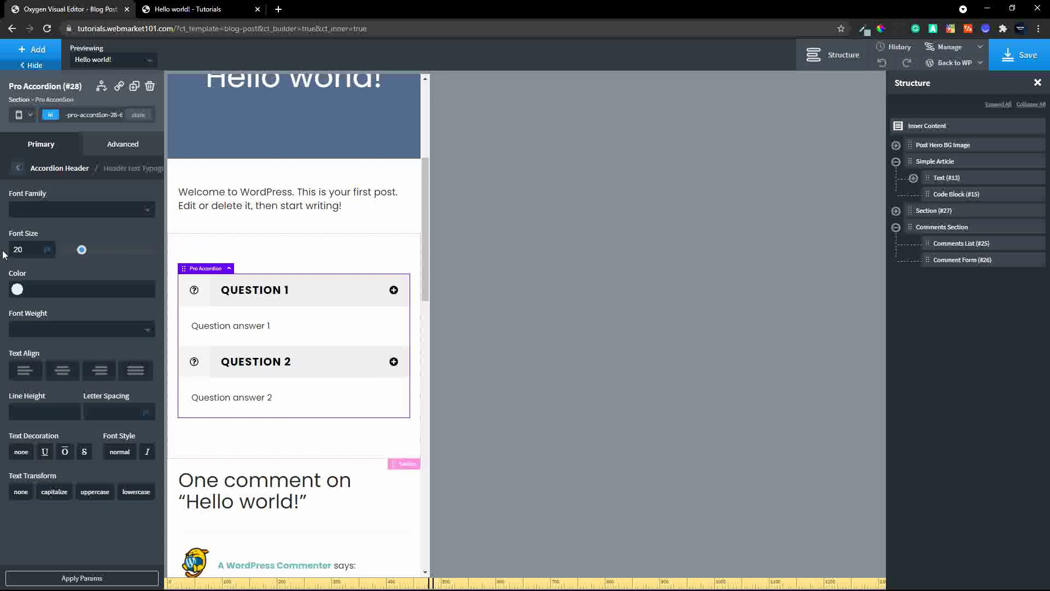
pyautogui.click(1018, 61)
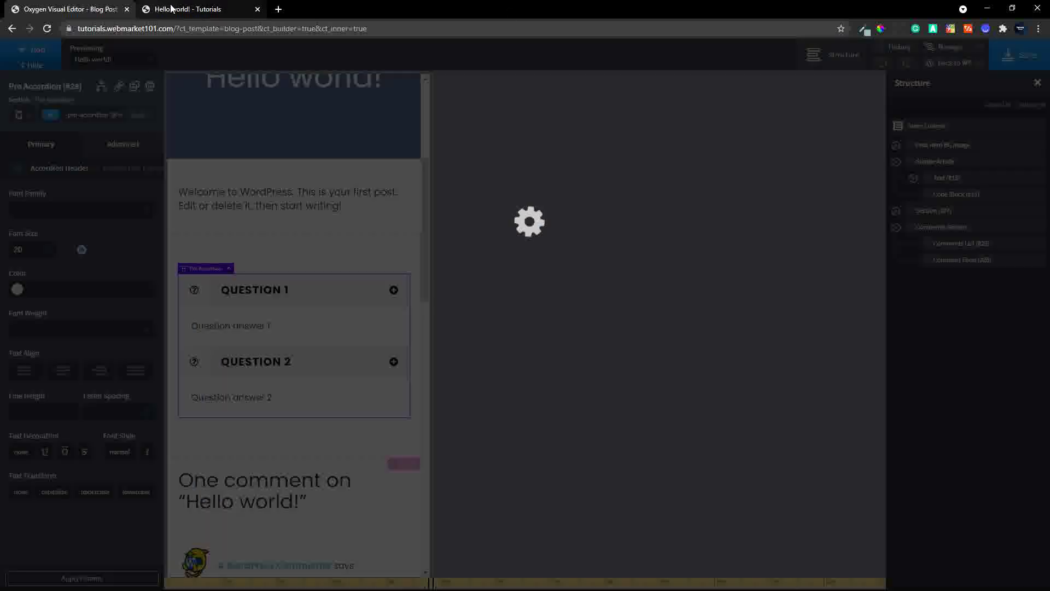
# - Reload the Hello world! post in the phone preview and test expanding the second and third FAQ items
pyautogui.click(187, 9)
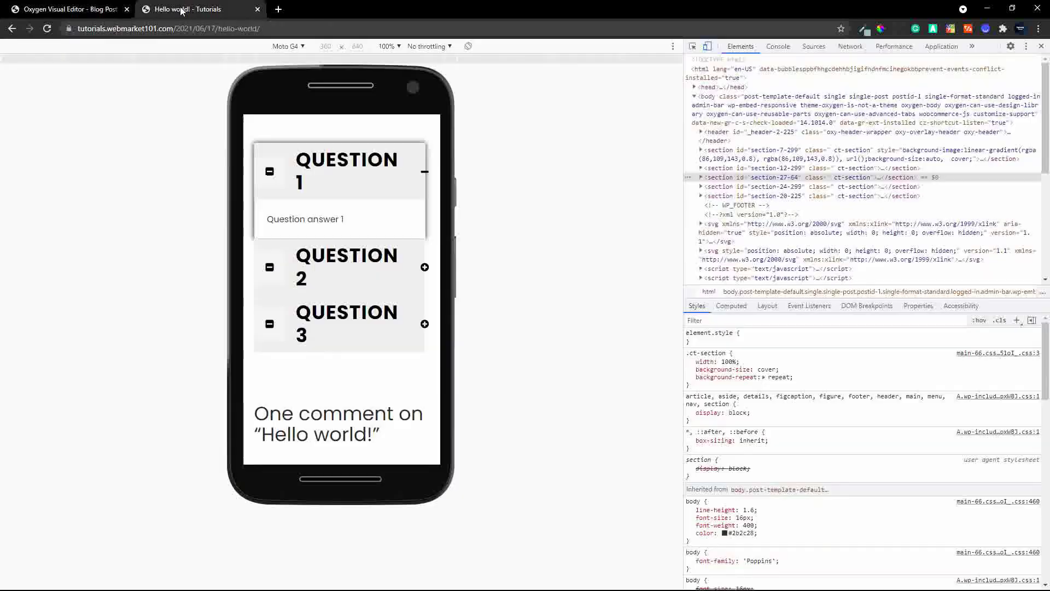
pyautogui.click(47, 28)
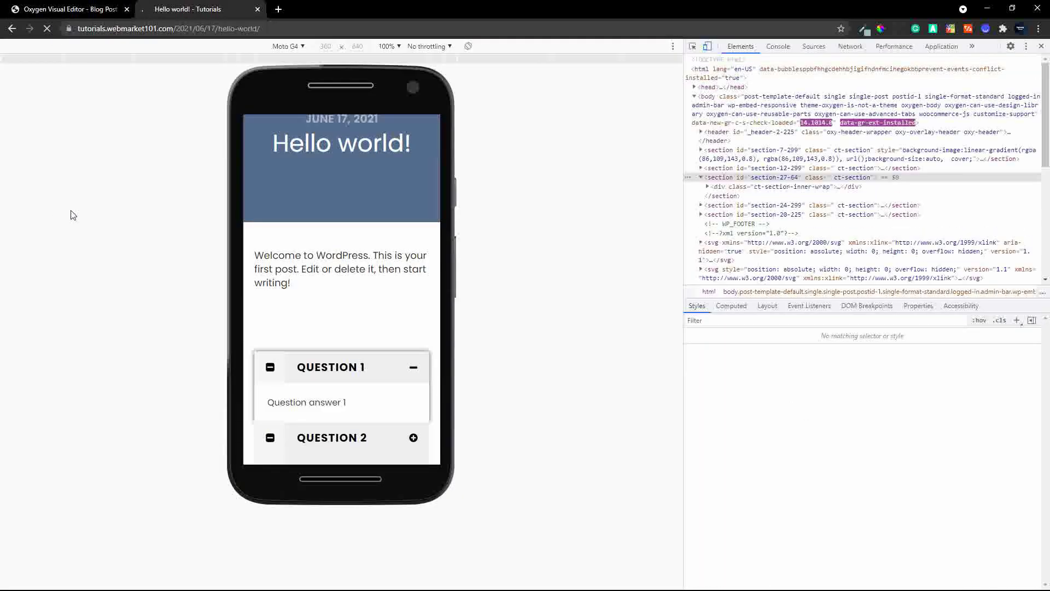
pyautogui.click(329, 239)
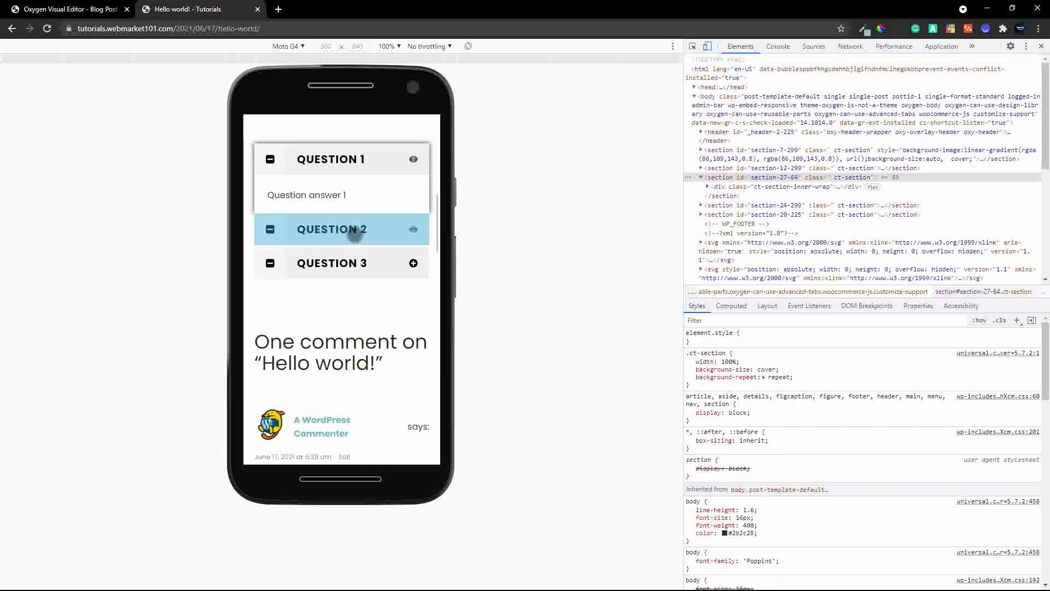
pyautogui.click(335, 271)
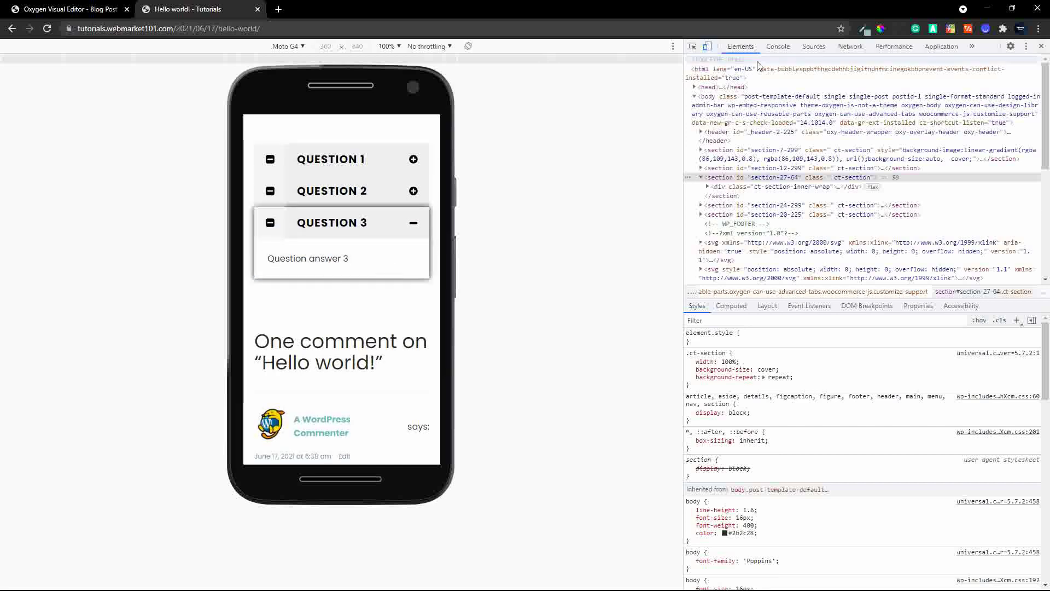
# - Turn off the device emulation and test expanding the FAQ items in the desktop layout
pyautogui.click(707, 46)
pyautogui.scroll(4, 522, 325)
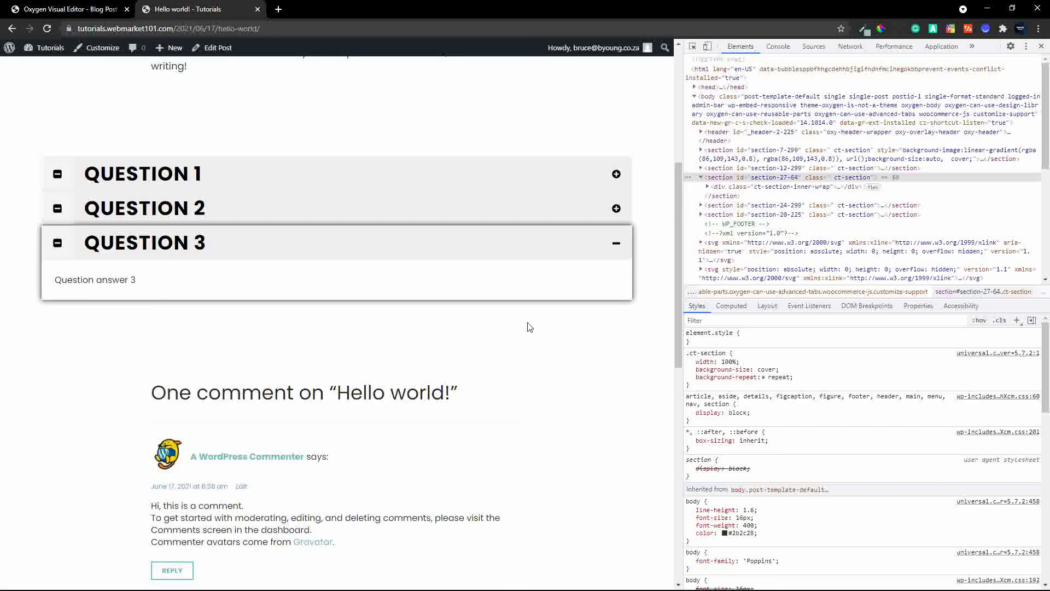
pyautogui.click(129, 274)
pyautogui.click(147, 235)
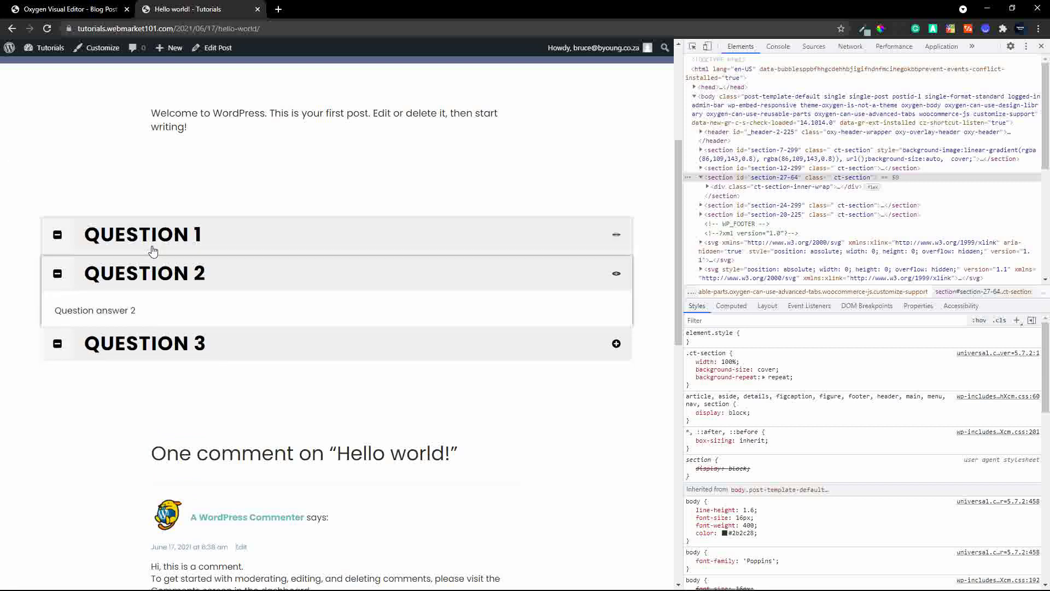
pyautogui.click(129, 305)
pyautogui.click(112, 367)
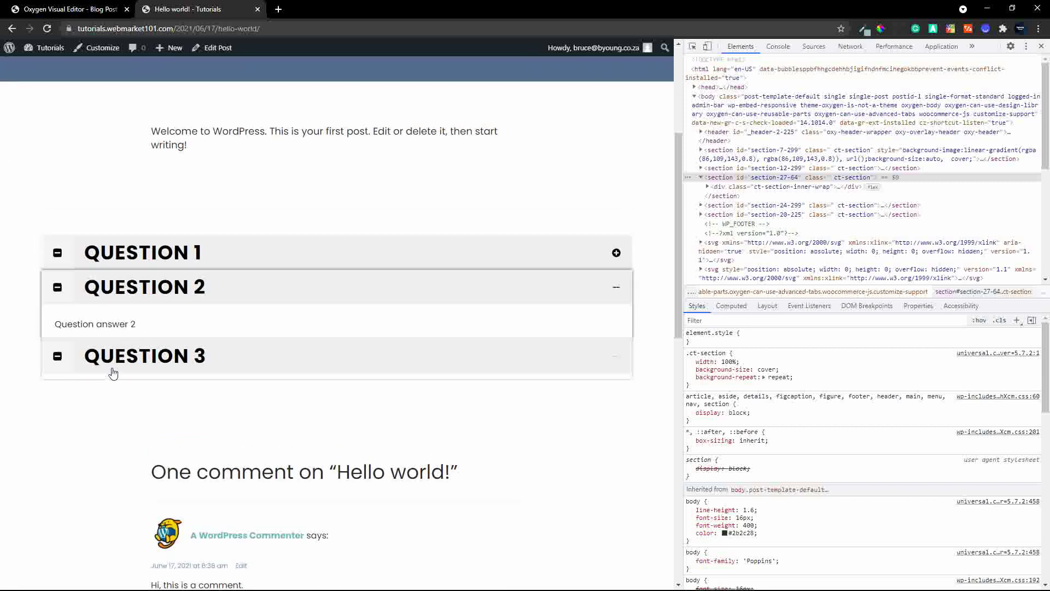
# - Show the post in the phone emulation again and return to the accordion in the Oxygen editor
pyautogui.click(707, 46)
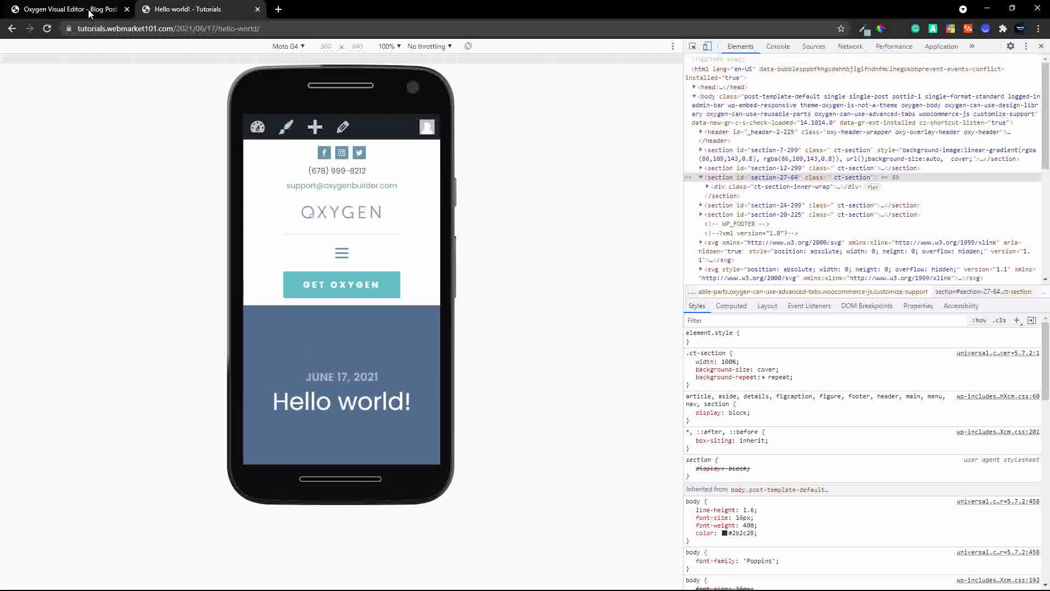
pyautogui.click(61, 11)
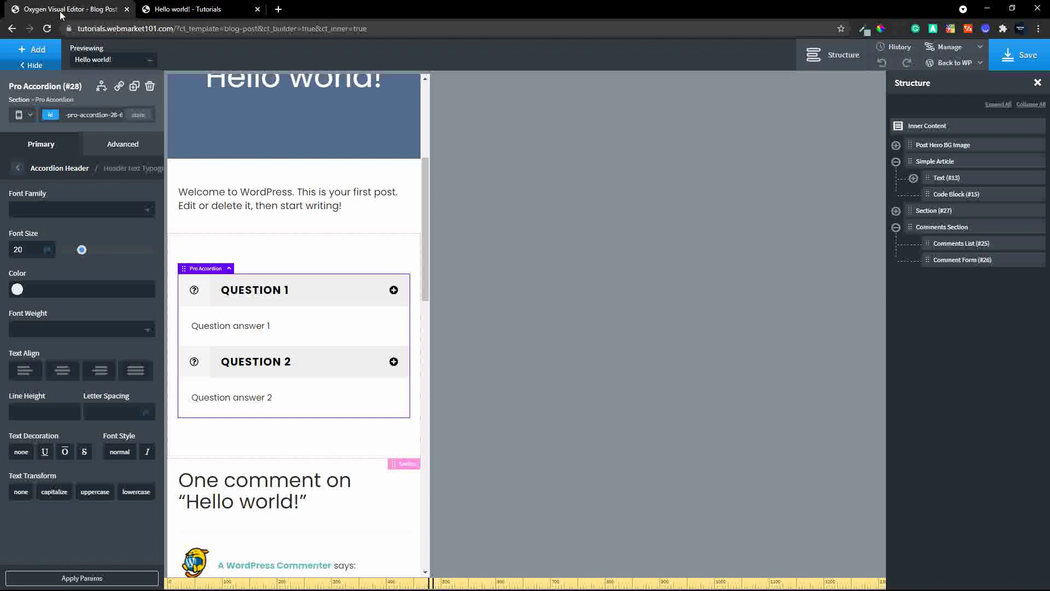
pyautogui.scroll(5, 336, 285)
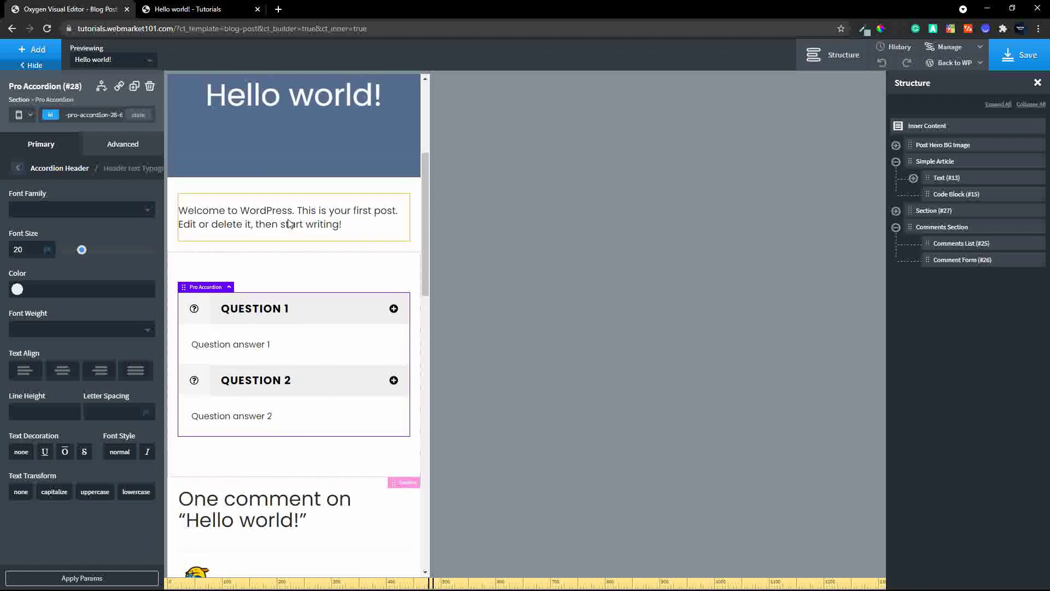